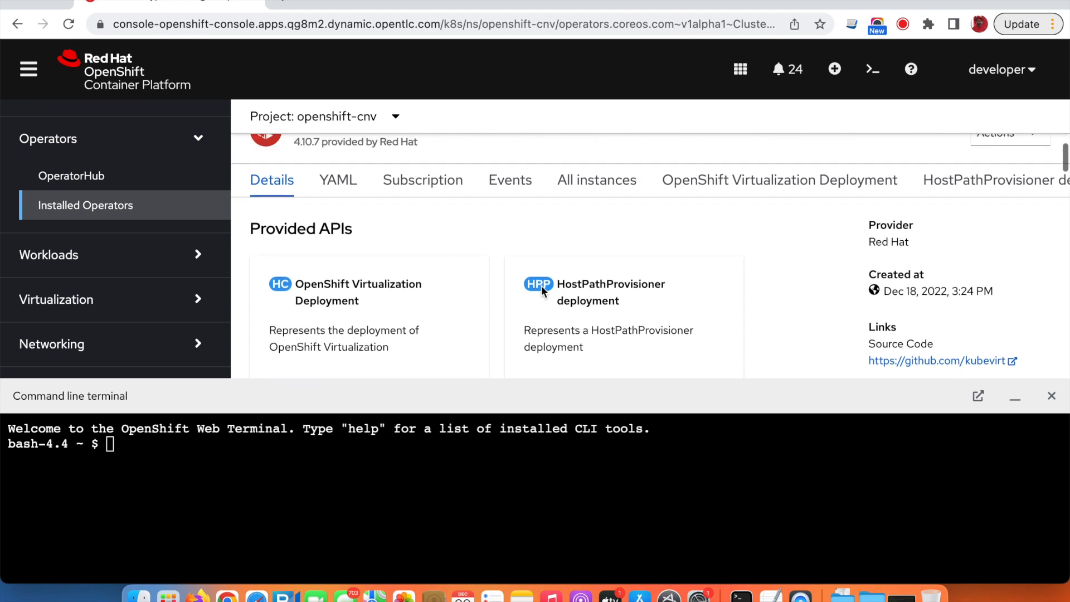
scroll(541, 286, down, 1)
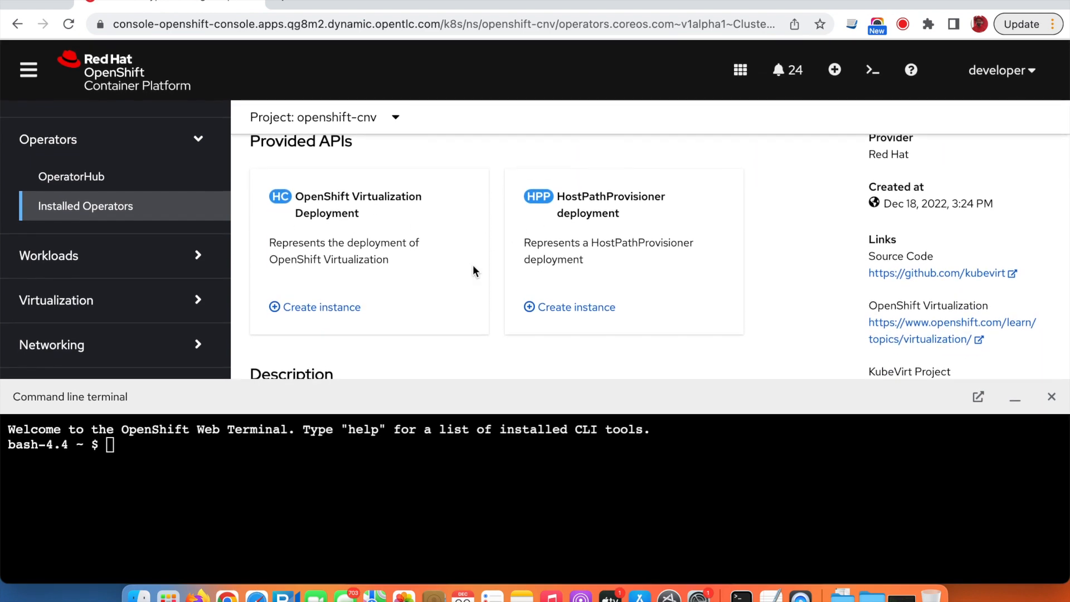
- Show the OpenShift Virtualization operator's HyperConverged deployment instances
scroll(473, 268, up, 5)
click(781, 248)
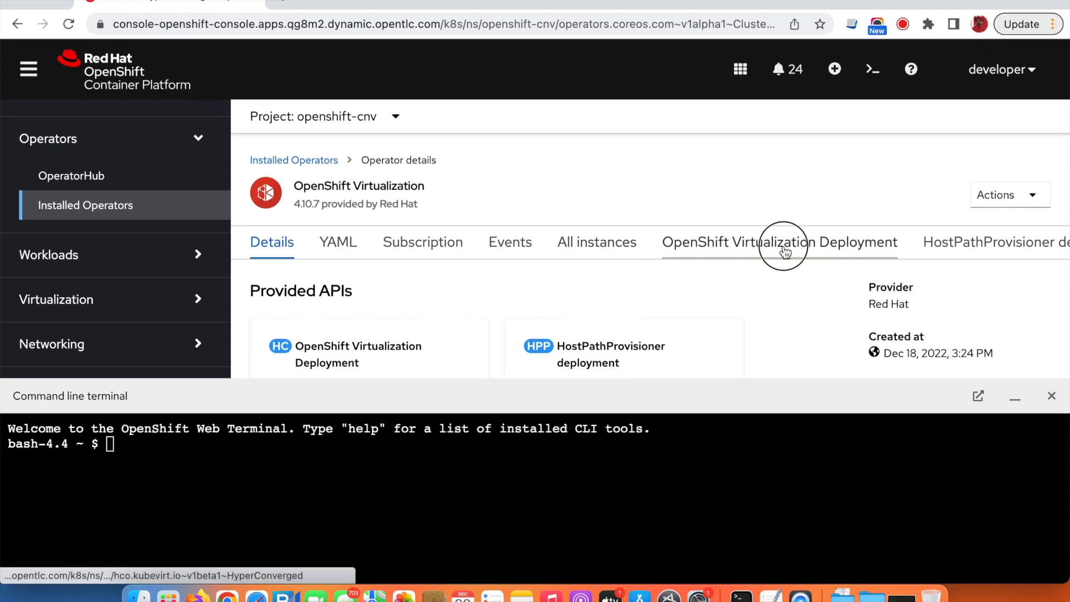
scroll(597, 295, down, 1)
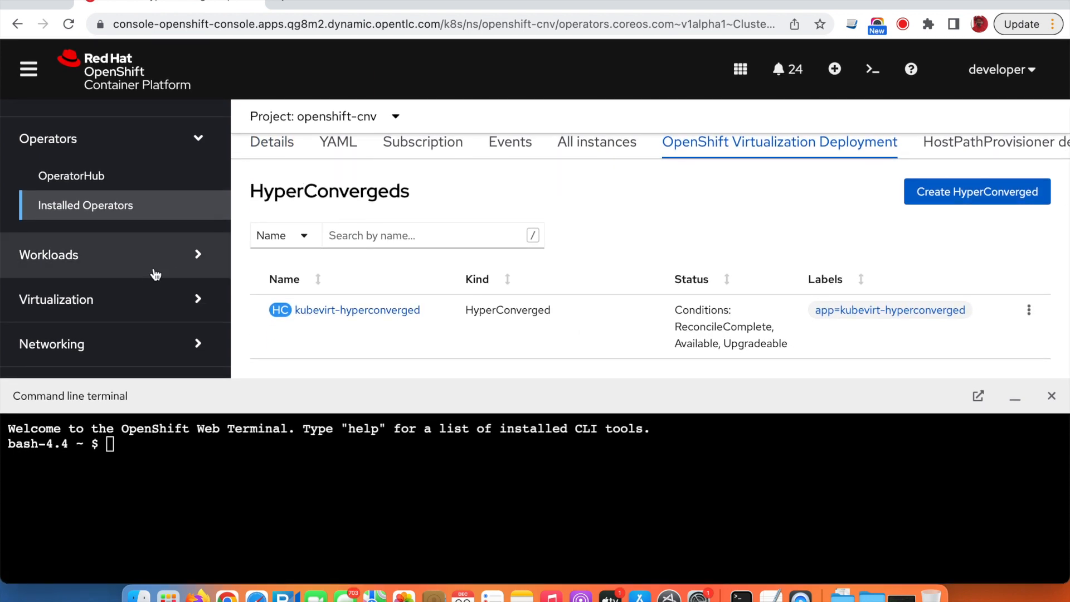
- List virtual machines filtered to the demo project, showing dotnet-vm running on worker-1
click(56, 299)
click(78, 280)
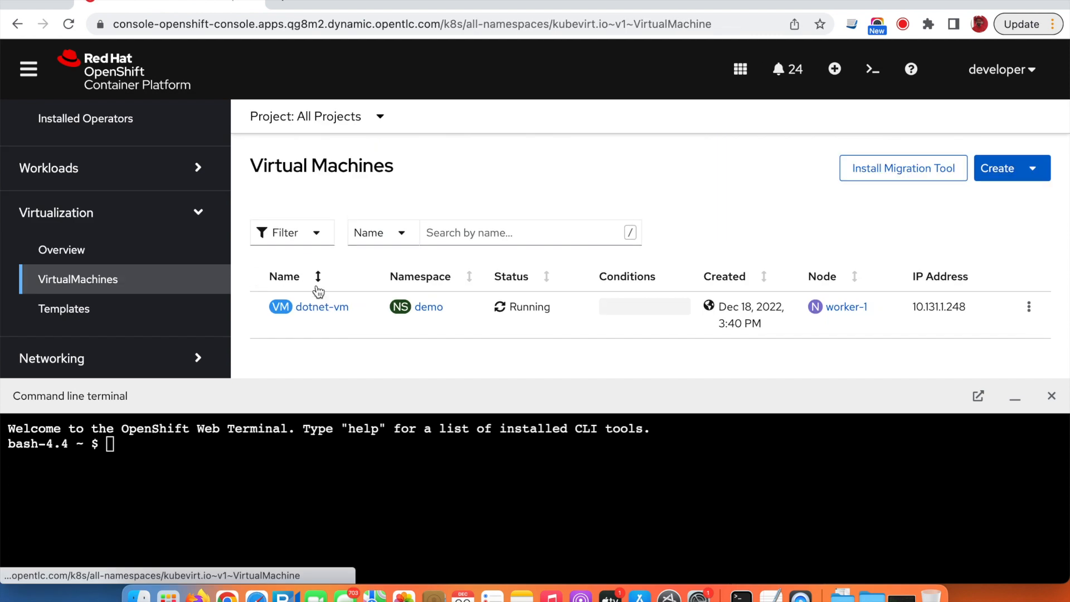
click(379, 117)
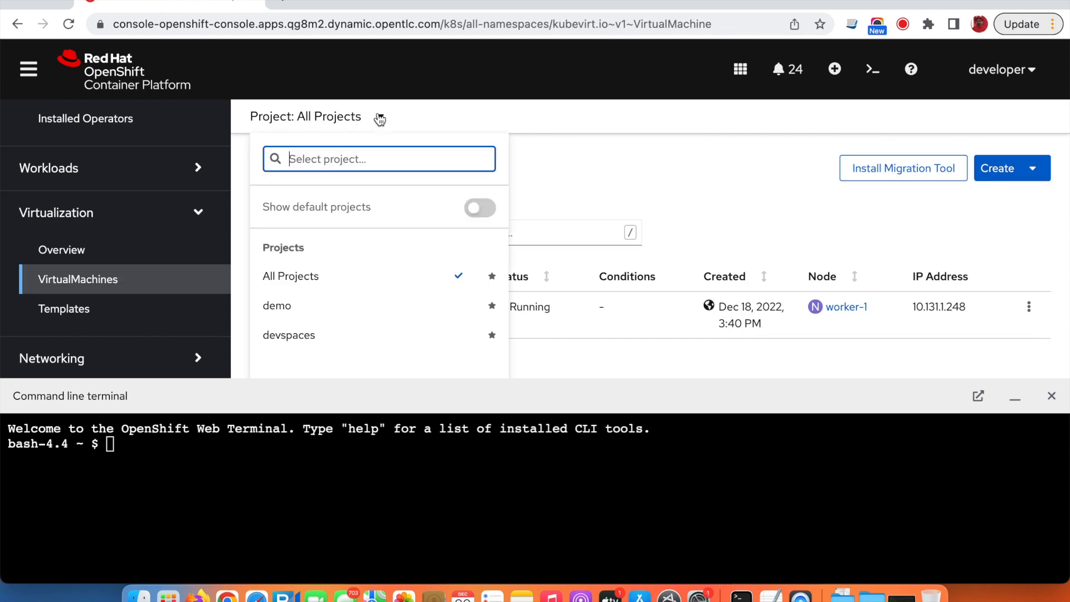
click(287, 306)
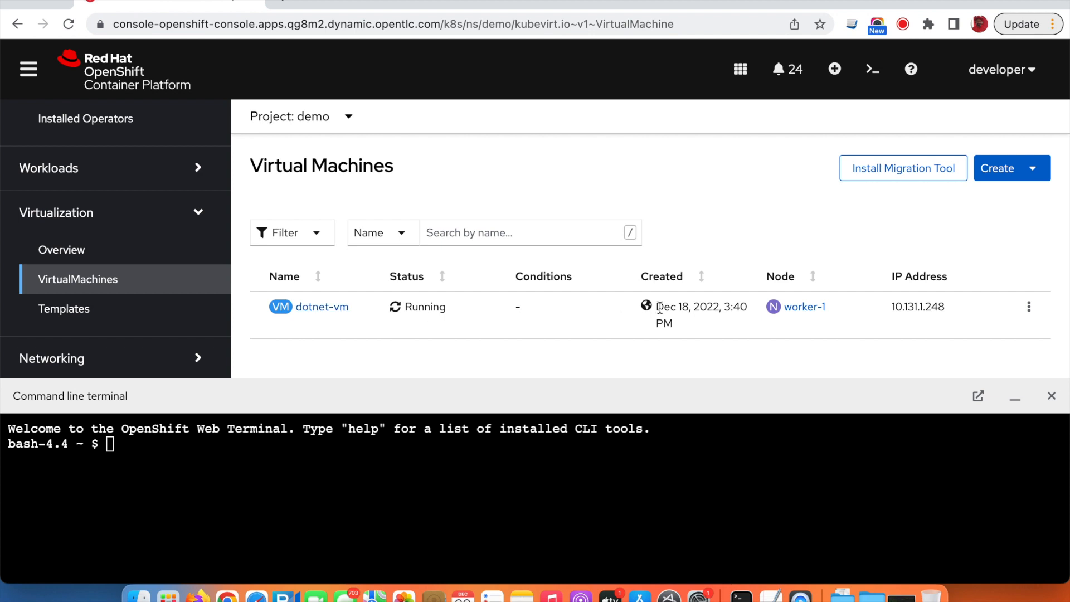
scroll(106, 240, up, 10)
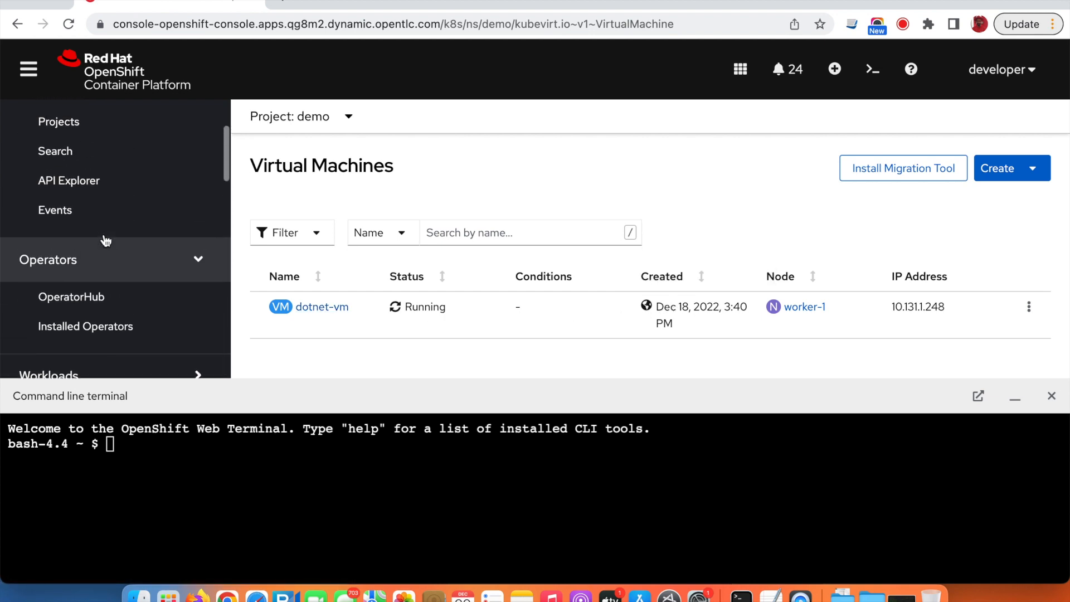
- Create a project named dotnet-vms from Home > Projects and review its details
click(70, 242)
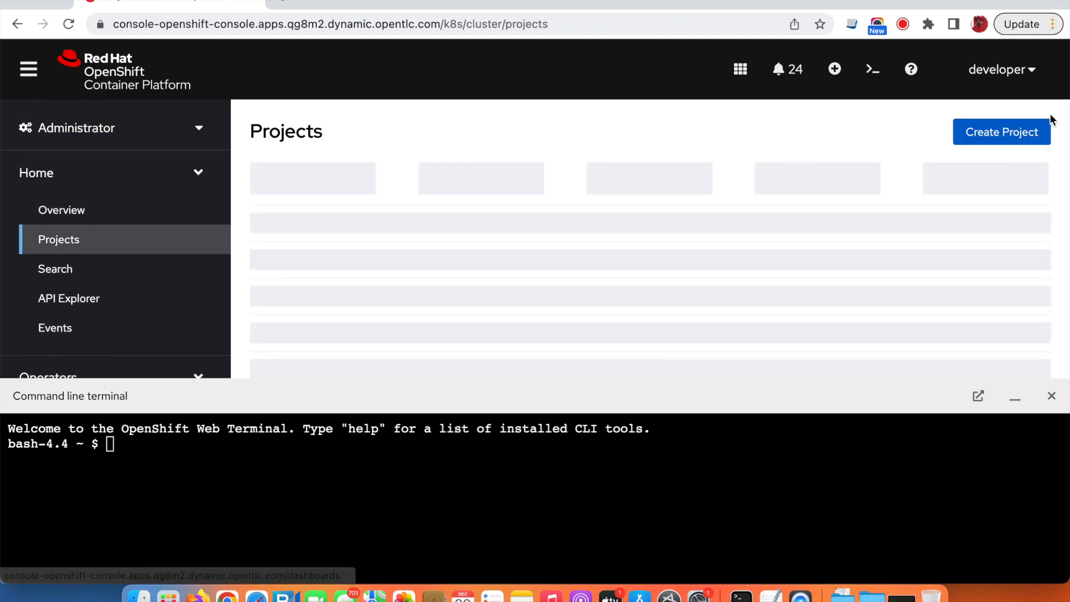
click(990, 137)
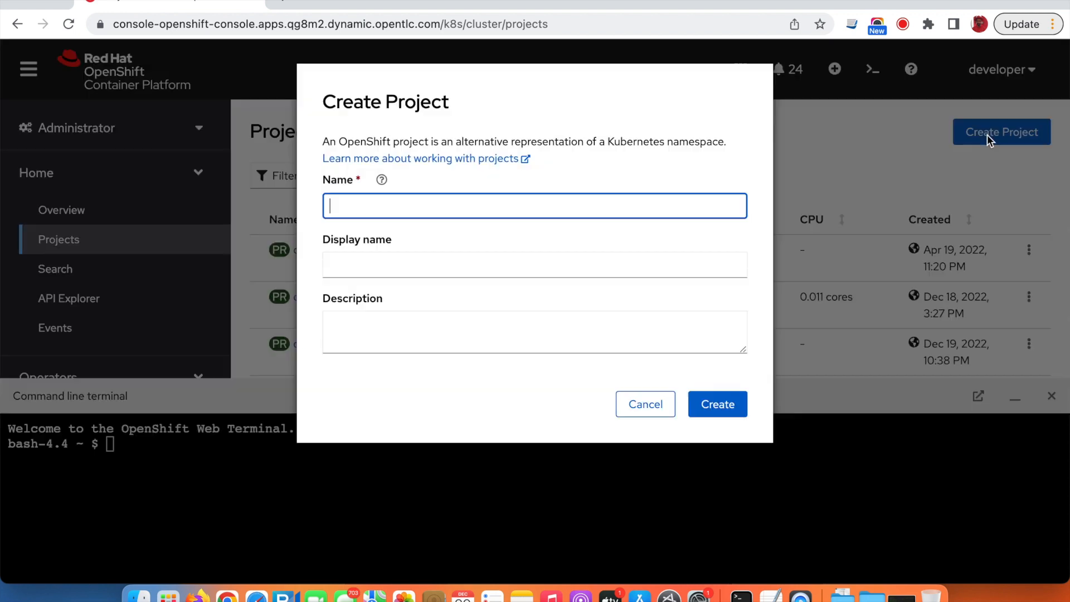
text(dot)
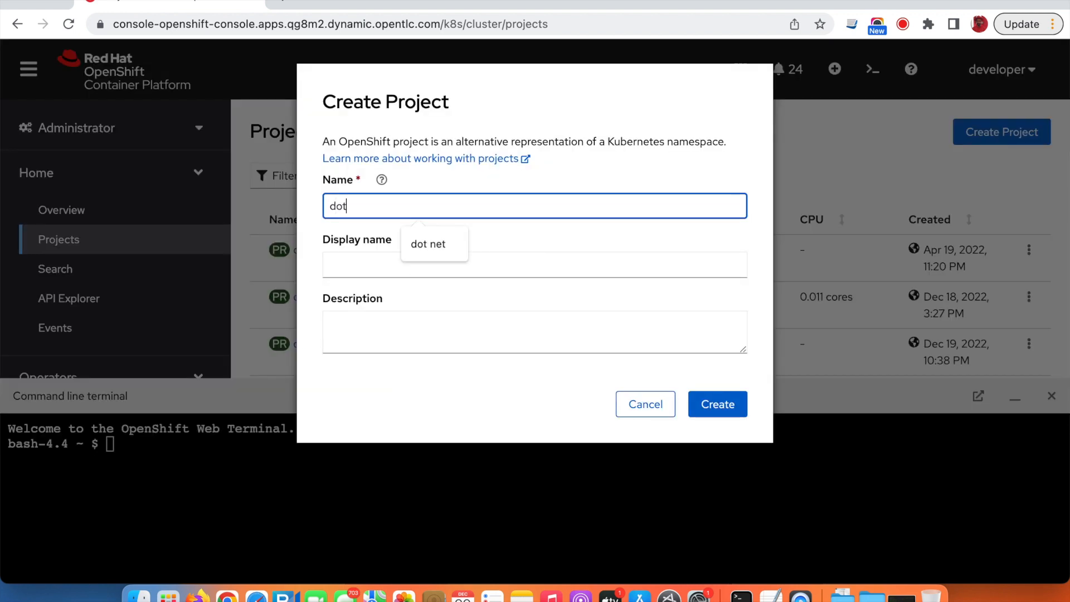
text(net-vms)
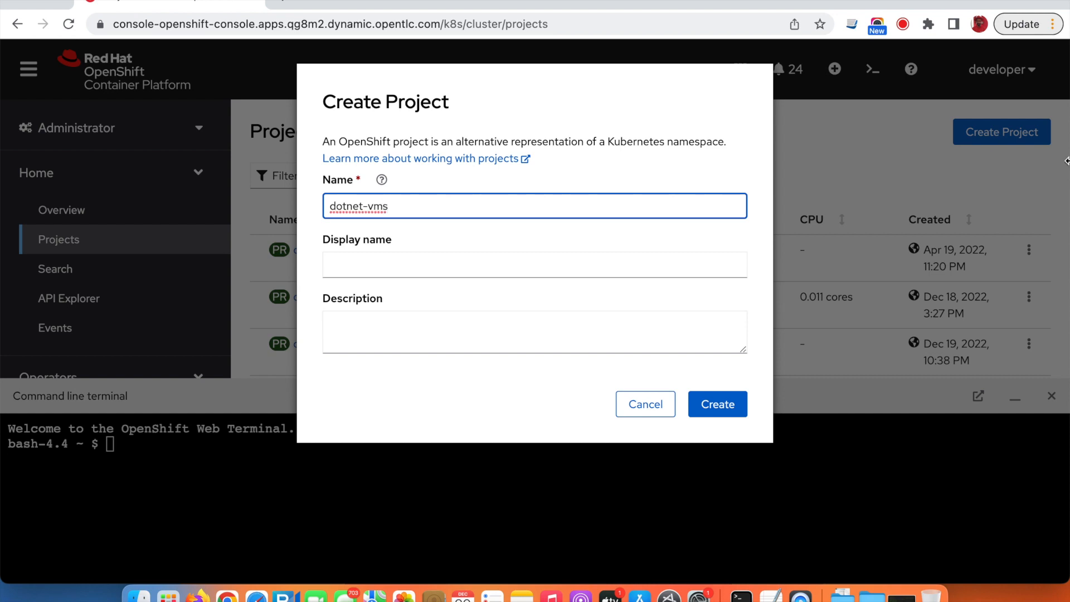
click(729, 404)
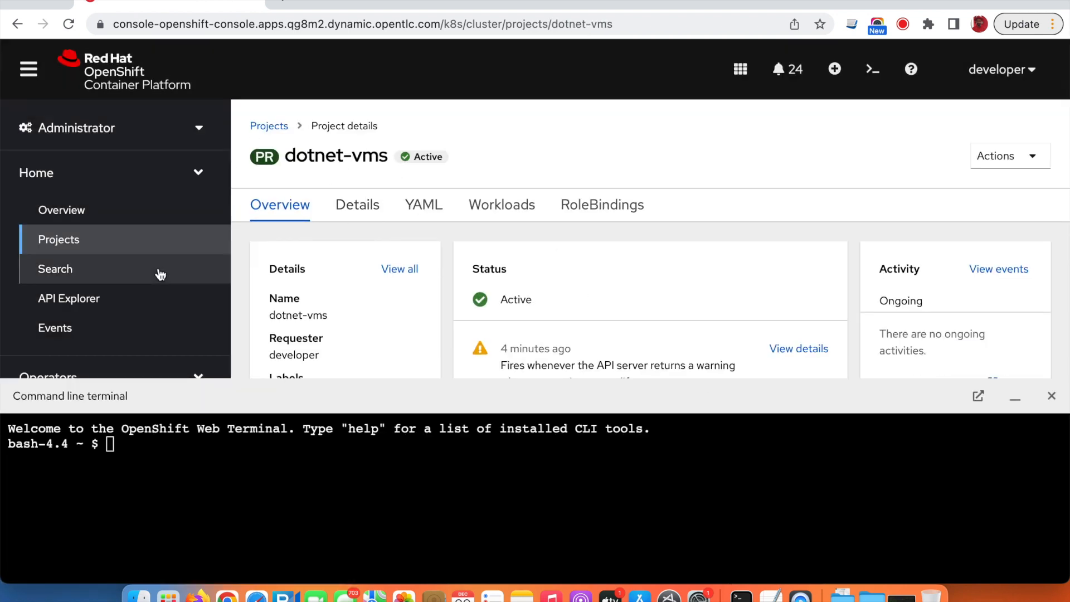
scroll(149, 278, down, 3)
scroll(89, 291, down, 1)
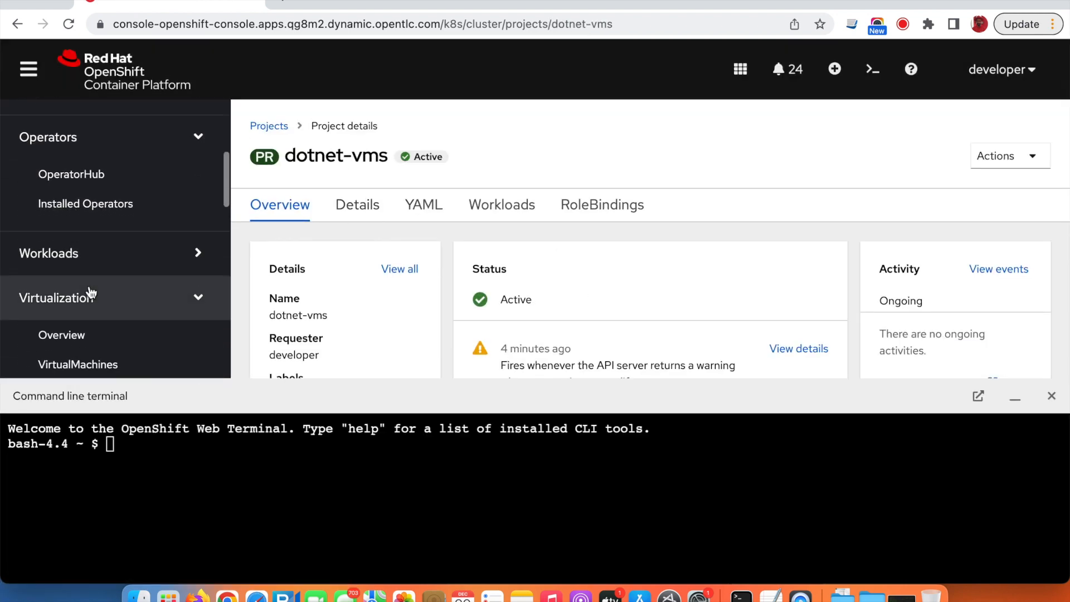
scroll(79, 310, down, 1)
- Start creating a virtual machine from the dotnet-vms VirtualMachines list
click(79, 312)
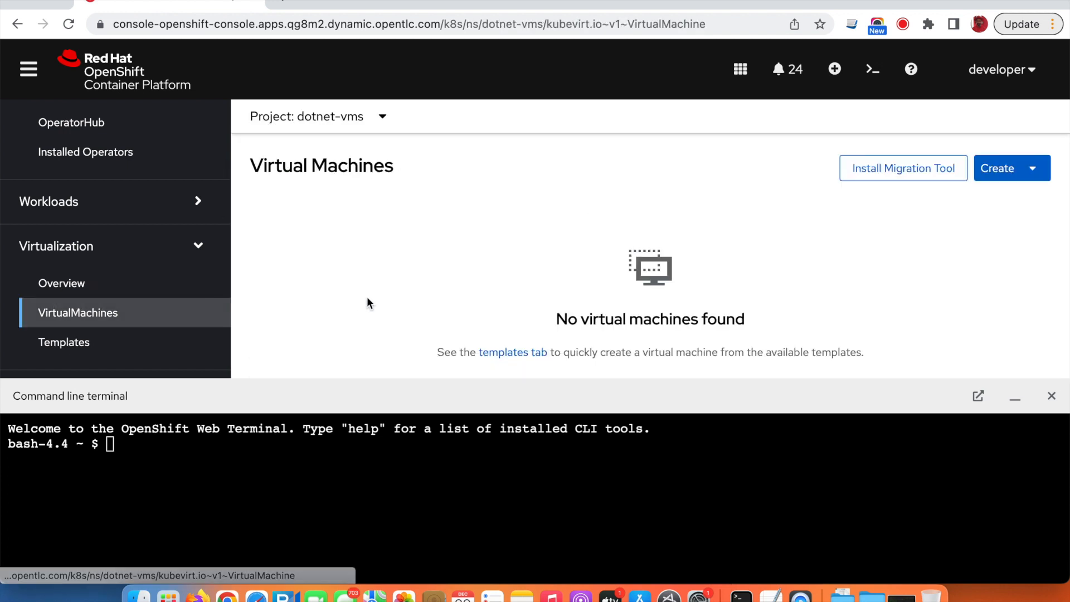
scroll(608, 334, down, 3)
scroll(608, 335, up, 2)
scroll(608, 334, down, 1)
click(645, 300)
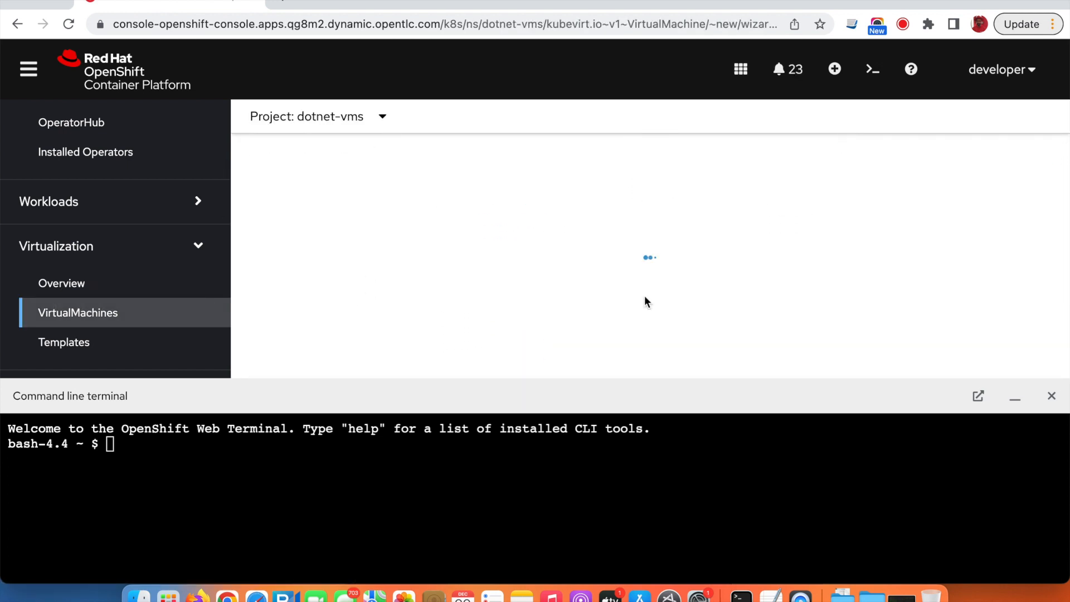
- Choose the Red Hat Enterprise Linux 8.0+ VM template and proceed to Review and create
drag(651, 379, 645, 466)
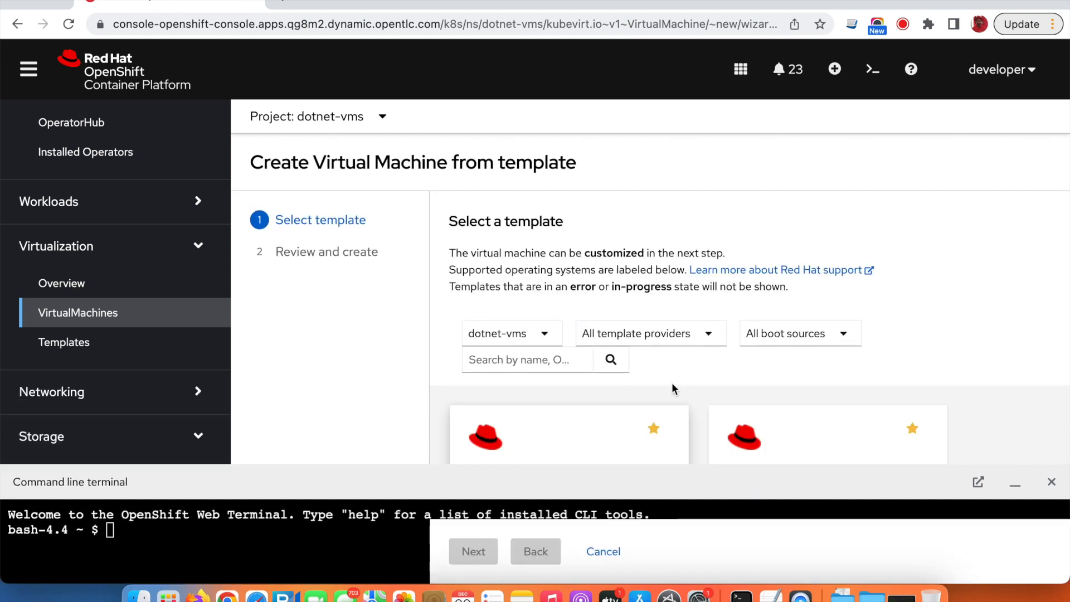
scroll(698, 330, down, 4)
scroll(699, 329, down, 1)
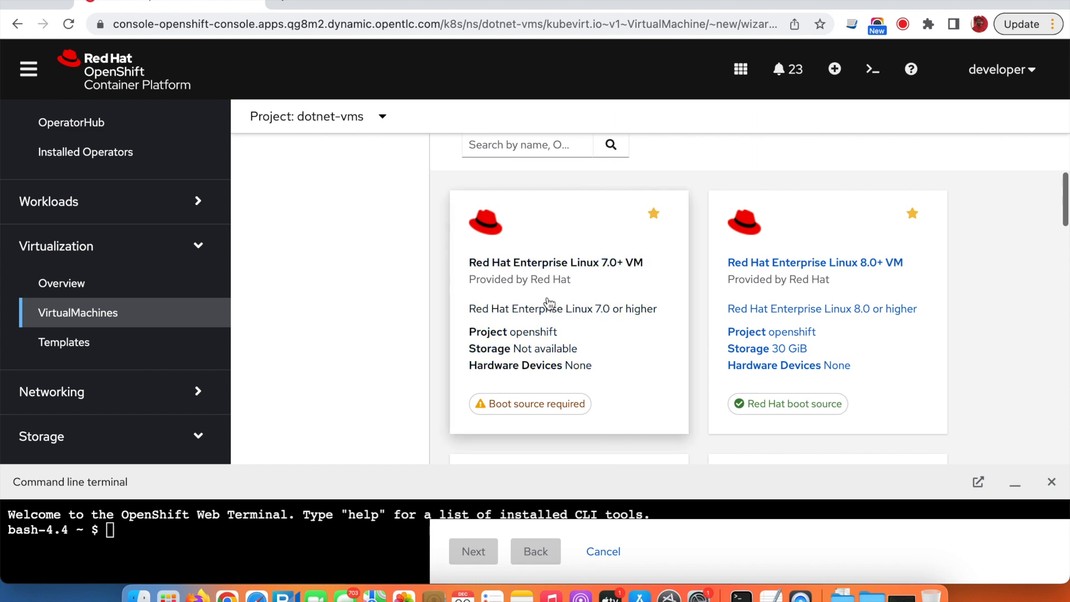
scroll(837, 298, down, 5)
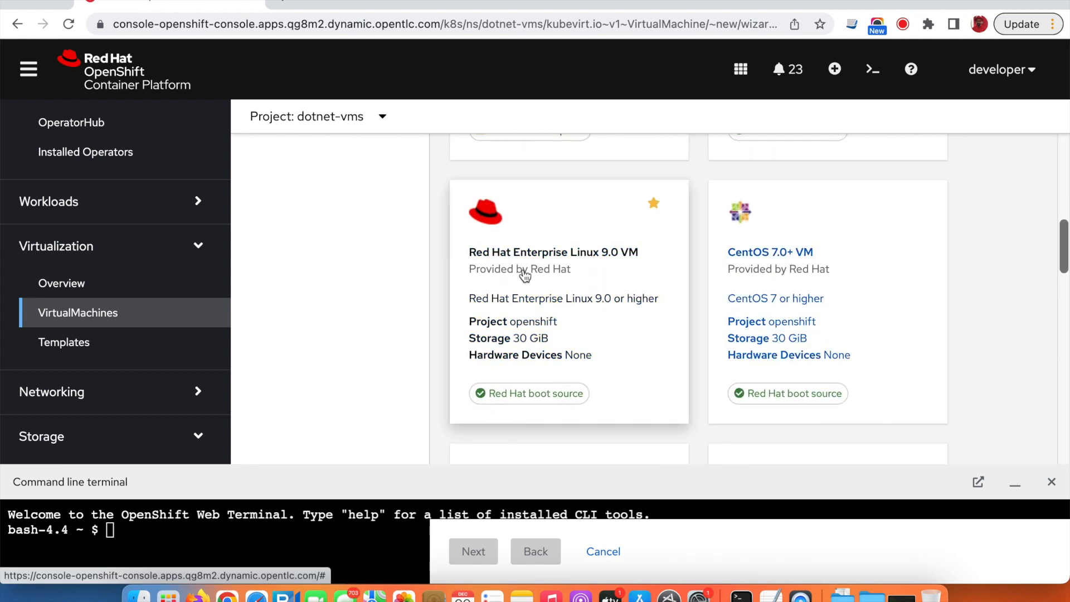
scroll(808, 273, down, 4)
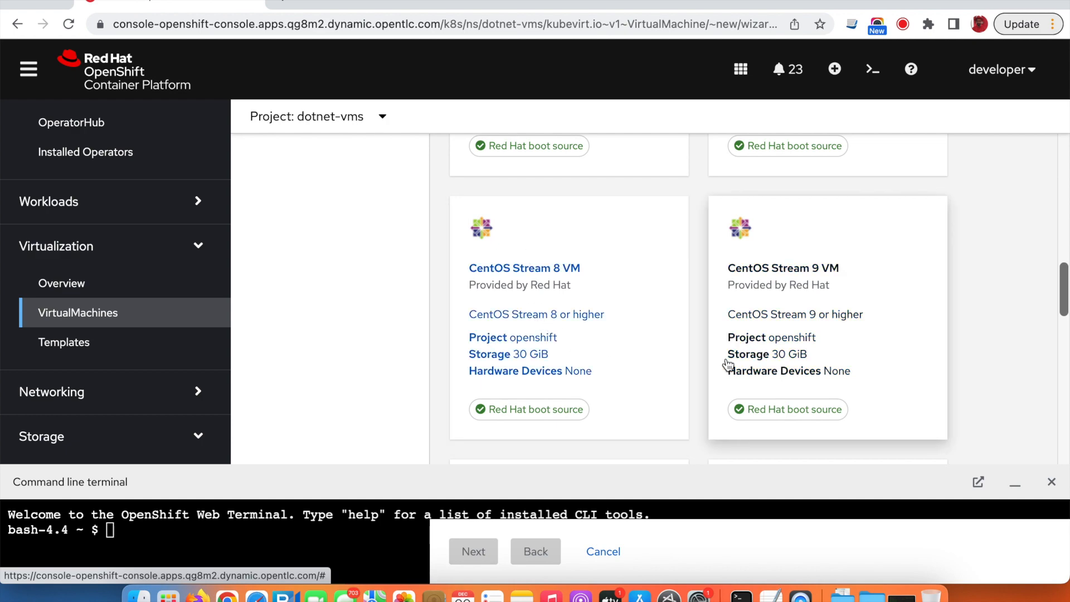
scroll(708, 373, down, 7)
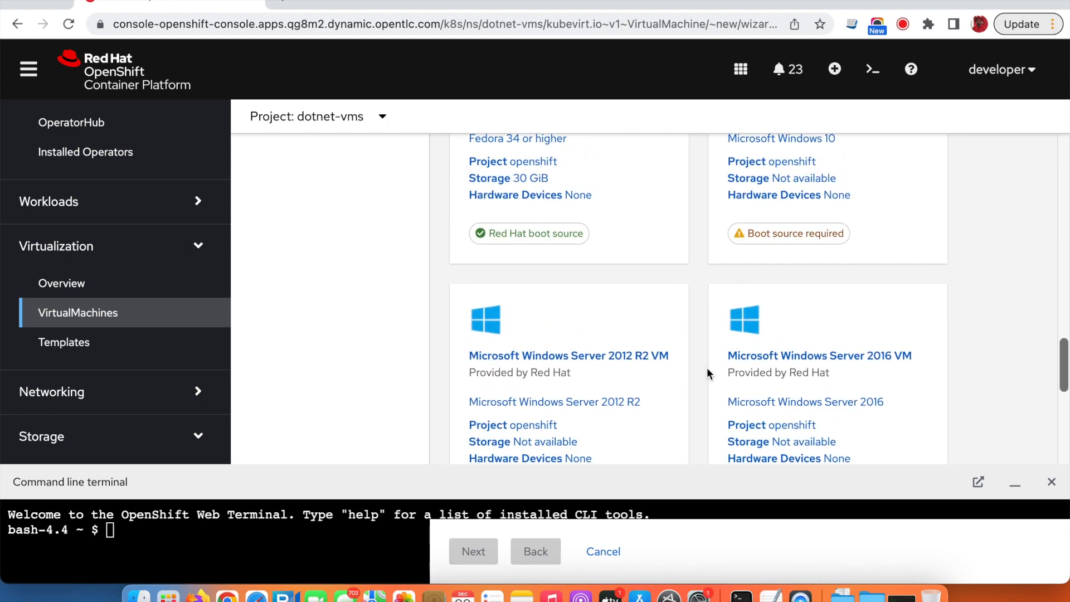
scroll(650, 268, up, 10)
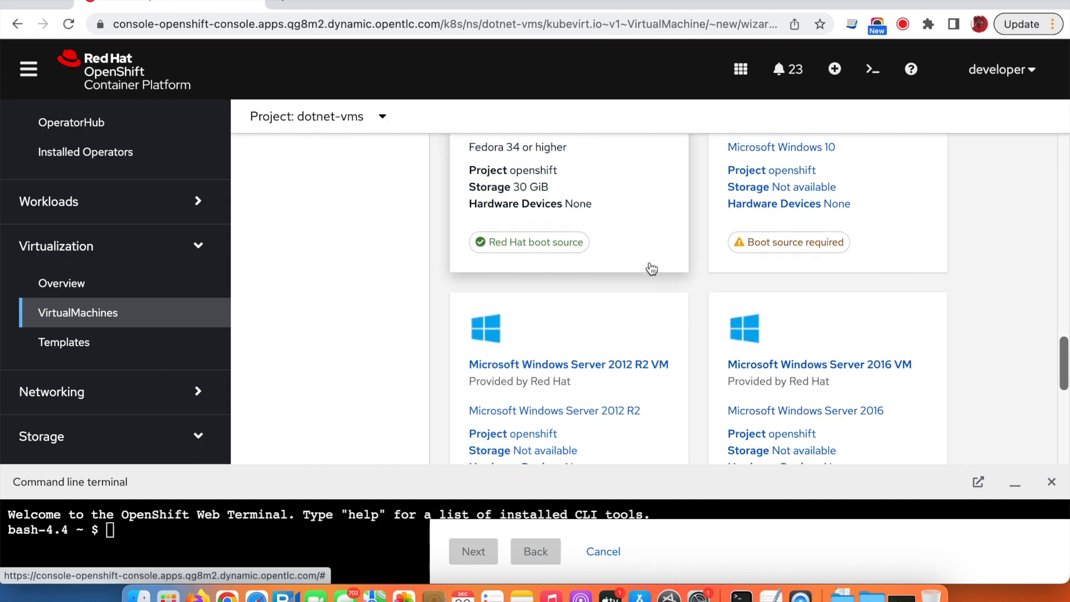
scroll(650, 267, down, 3)
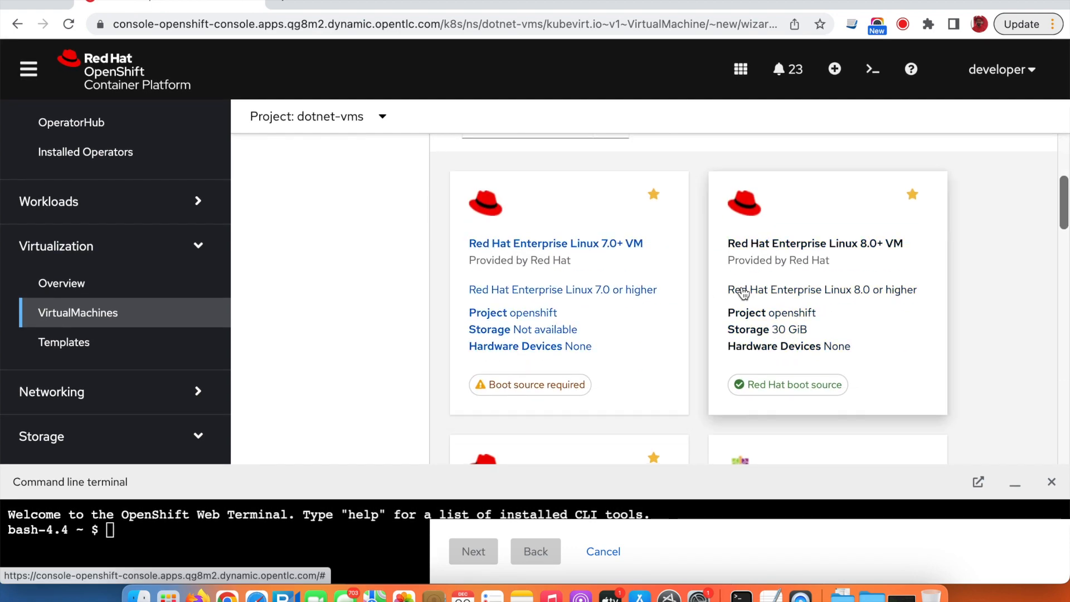
click(776, 364)
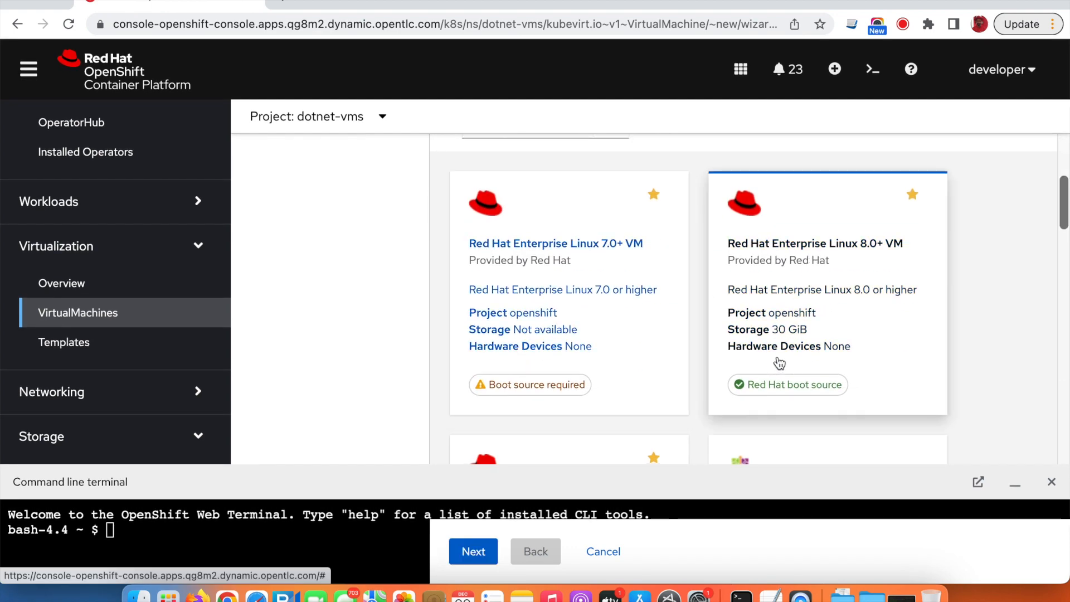
click(483, 554)
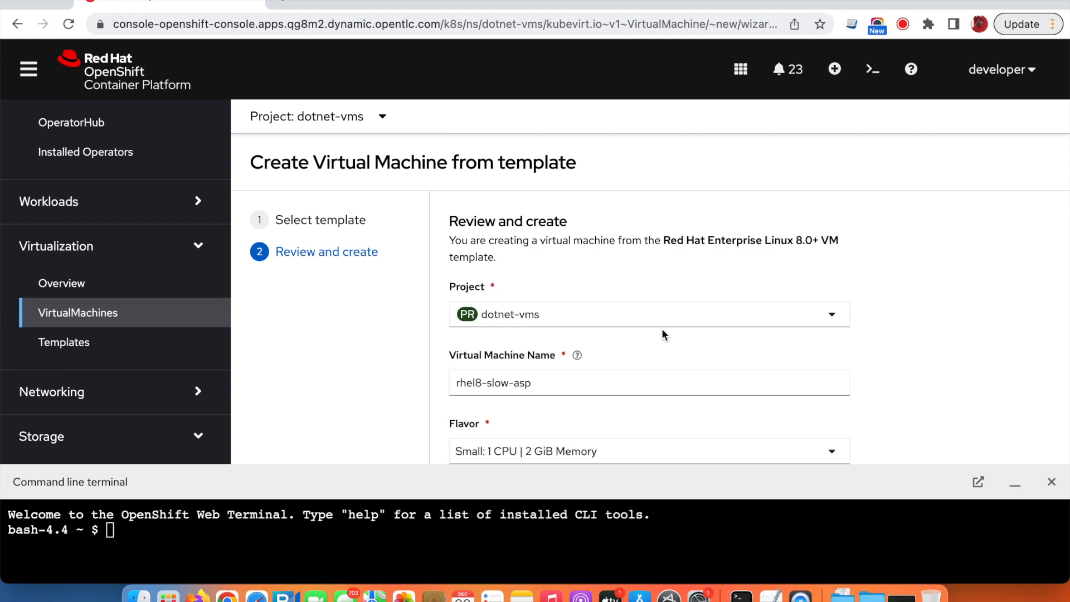
- Rename the virtual machine from rhel8-slow-asp to dotnet-vm
scroll(663, 335, down, 2)
scroll(662, 333, down, 1)
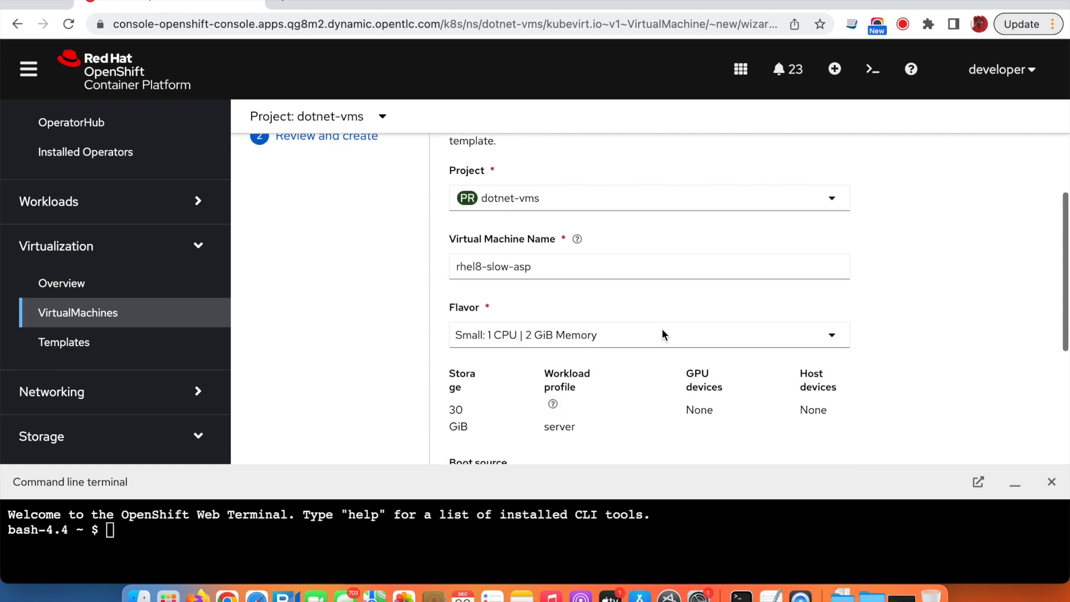
click(520, 267)
triple_click(549, 268)
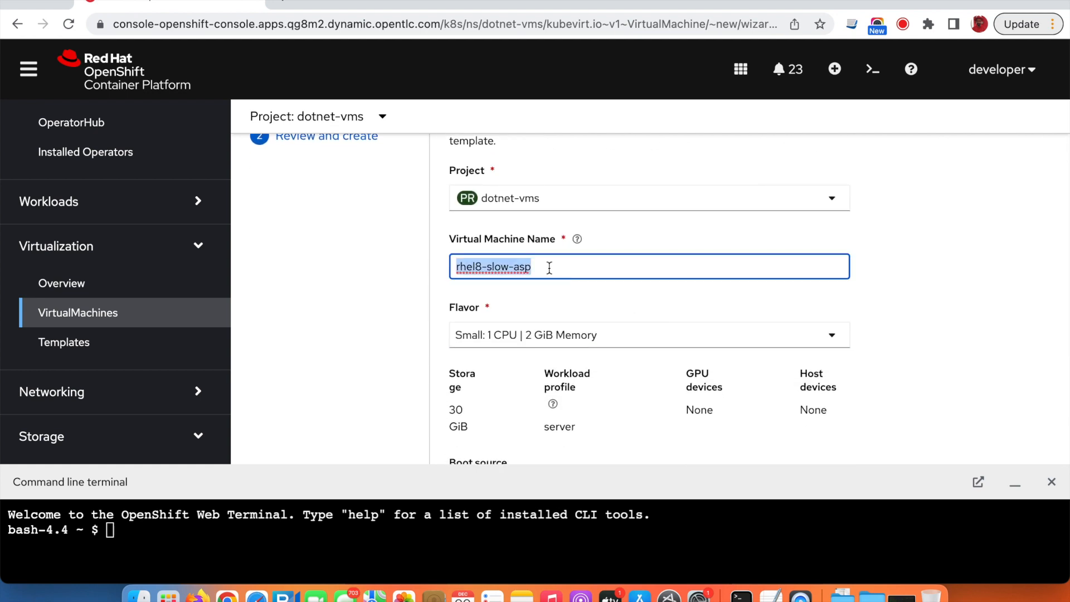
text(dotnet-vm)
- Keep the Small flavor (1 CPU, 2 GiB) and create the virtual machine
scroll(700, 305, down, 3)
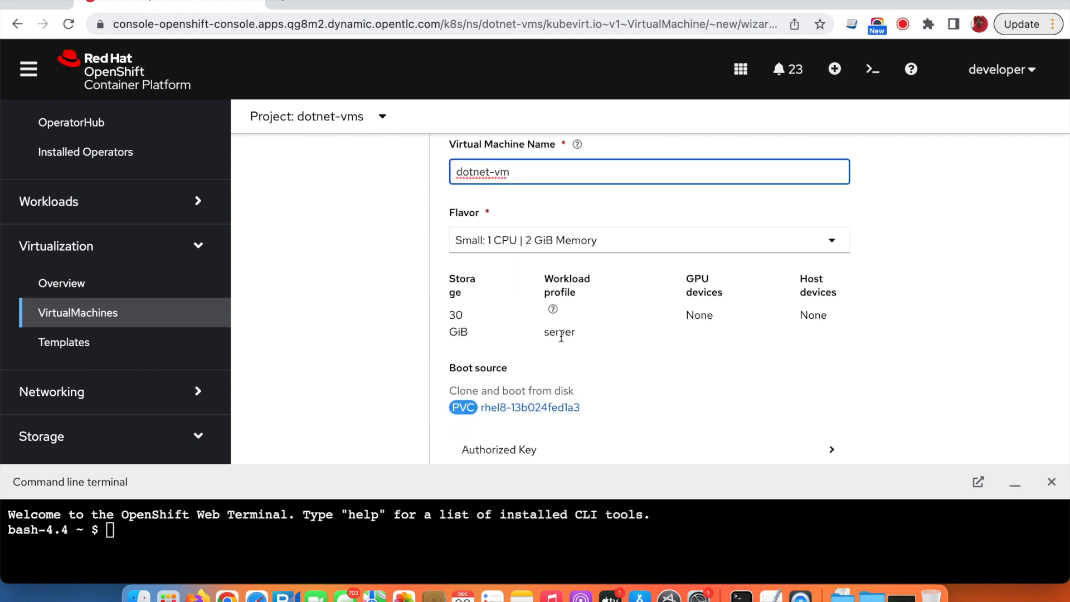
click(833, 244)
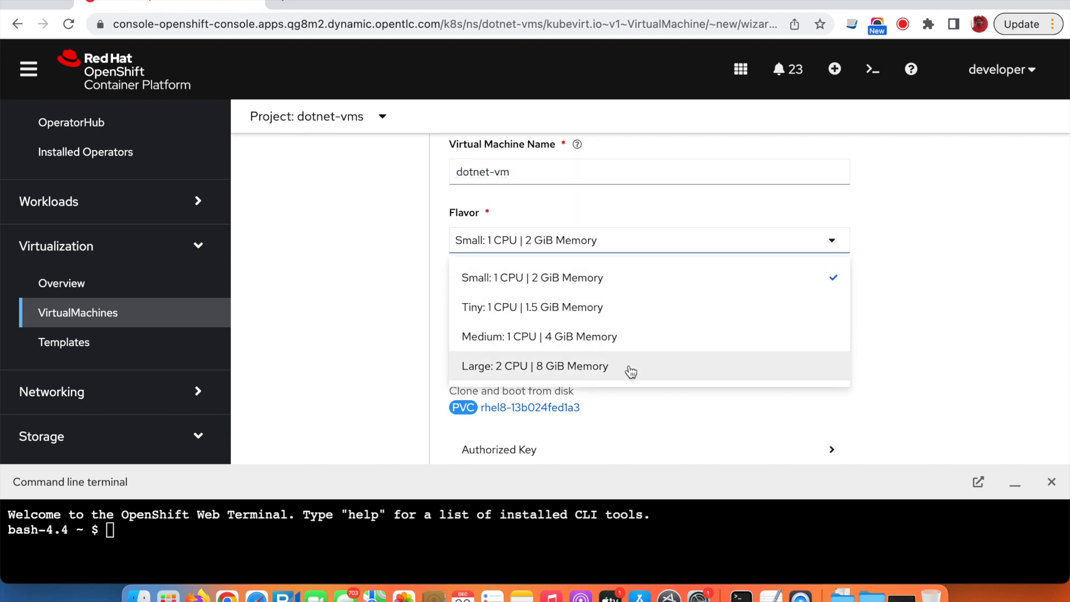
click(632, 281)
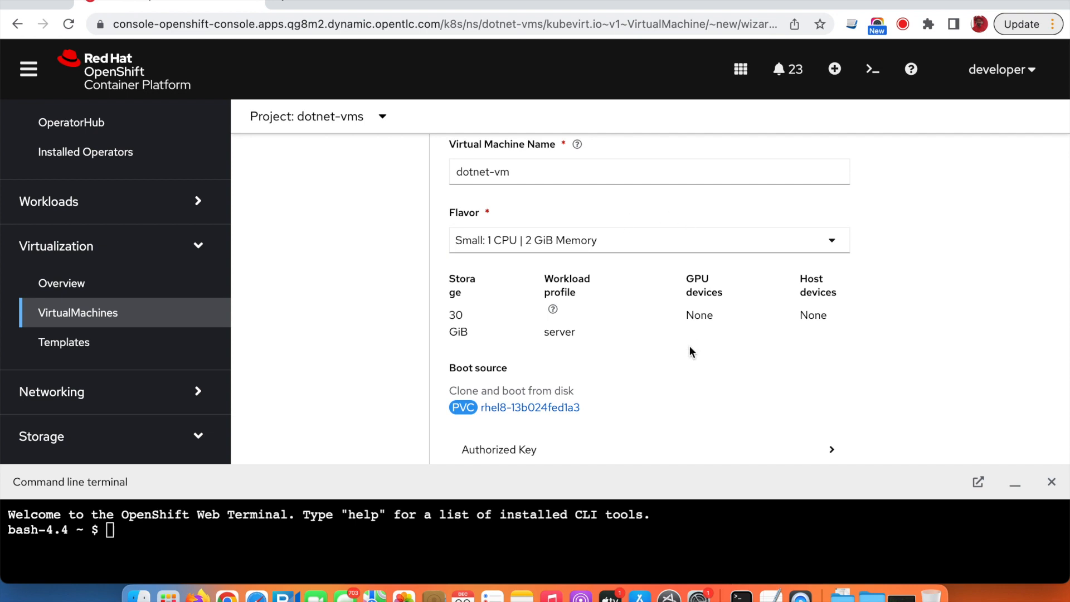
scroll(690, 351, down, 5)
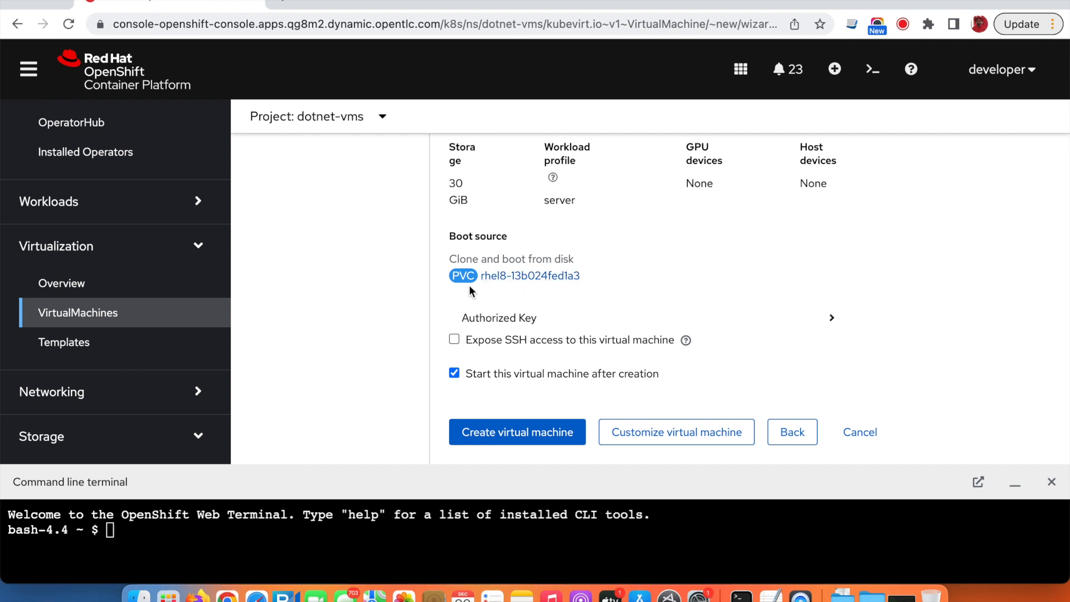
drag(586, 276, 481, 275)
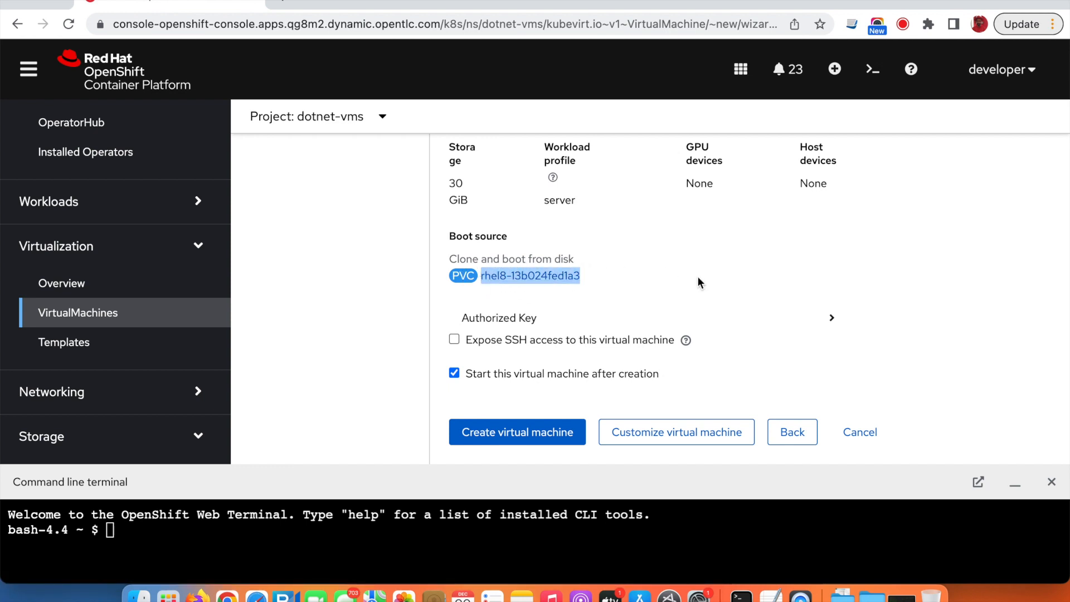
click(520, 438)
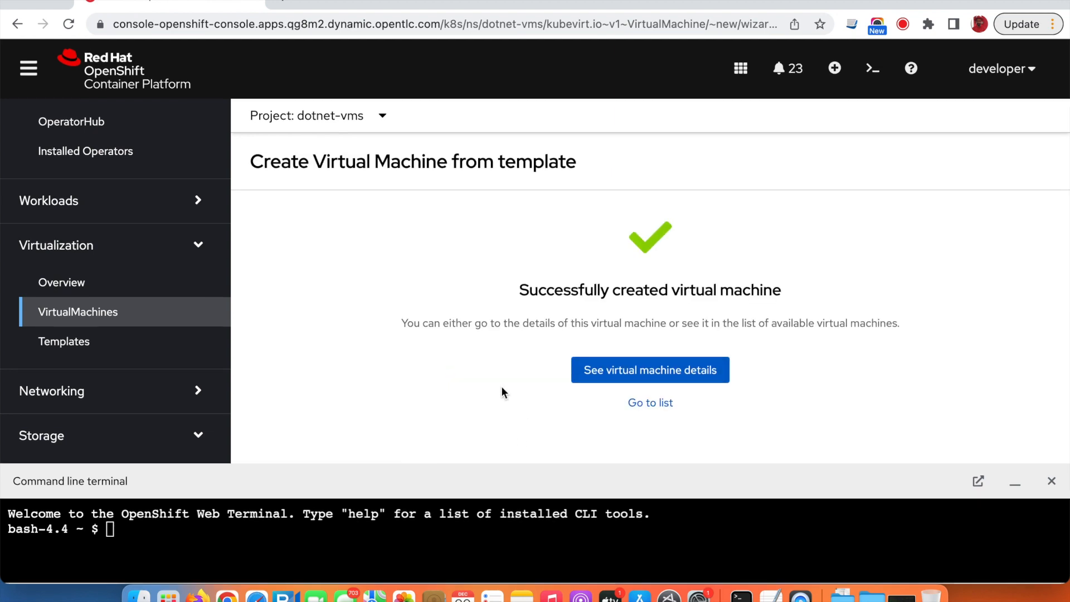
- Open dotnet-vm's Overview and follow it Starting on worker-1
click(662, 381)
scroll(596, 314, down, 2)
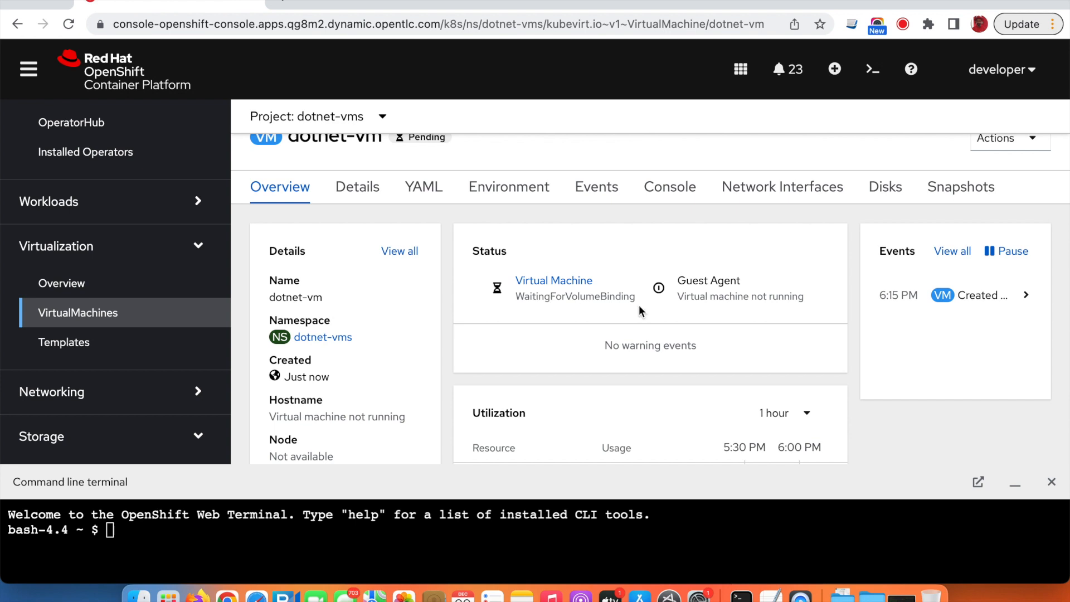
scroll(685, 333, down, 1)
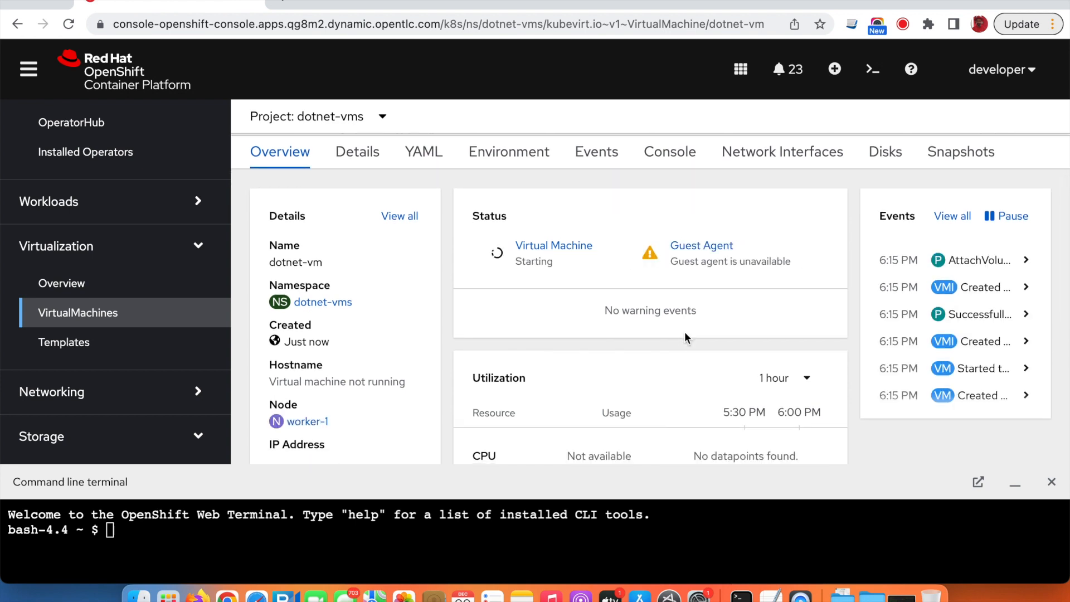
scroll(53, 389, down, 5)
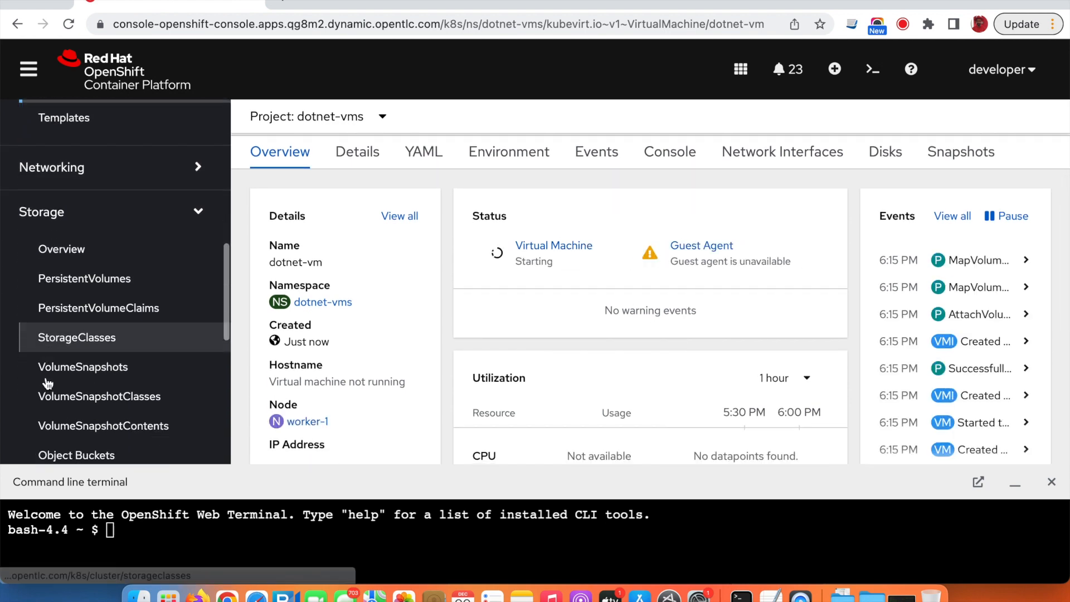
- List the dotnet-vms persistent volume claims, showing dotnet-vm Bound at 30 GiB
click(92, 300)
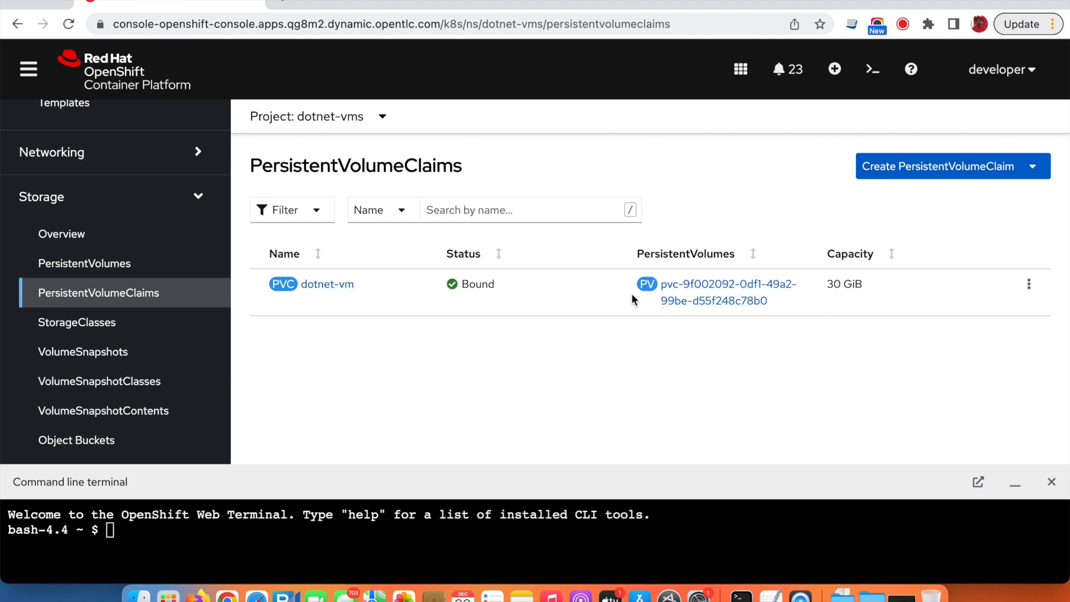
scroll(68, 294, up, 5)
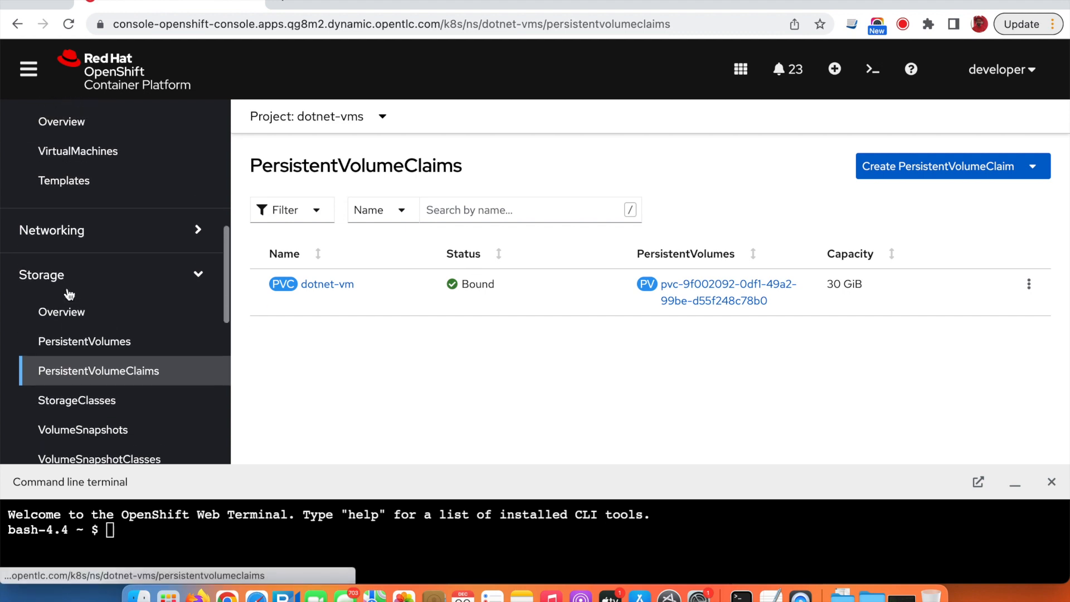
- Reopen dotnet-vm from the VirtualMachines list and confirm it is Running on worker-1
click(91, 270)
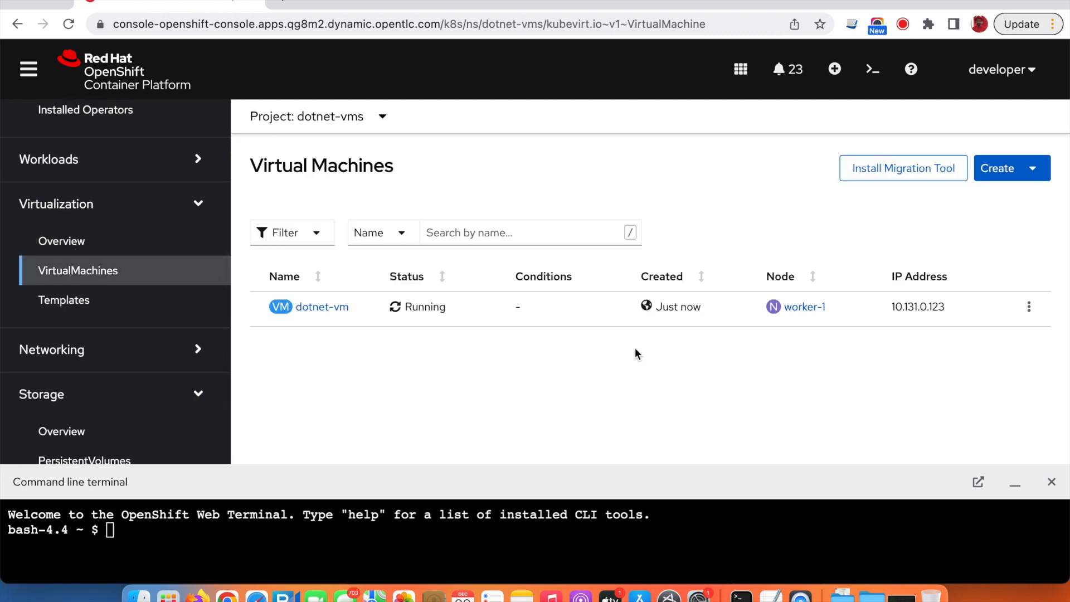
click(322, 308)
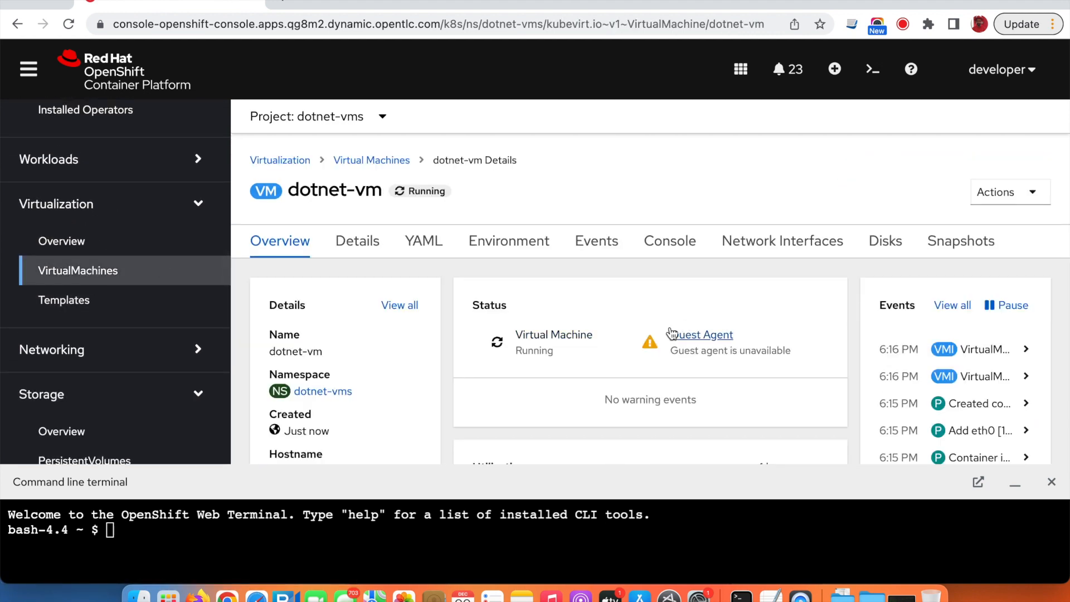
scroll(672, 334, down, 1)
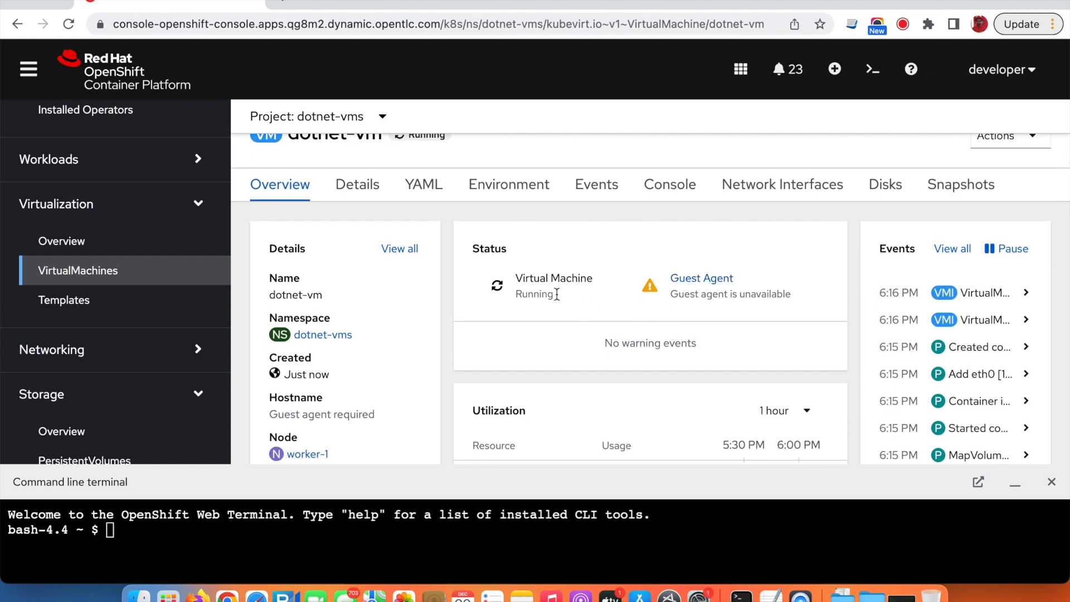
drag(667, 301, 777, 297)
click(798, 279)
- Watch dotnet-vm's systemd boot messages in the VNC console
click(673, 183)
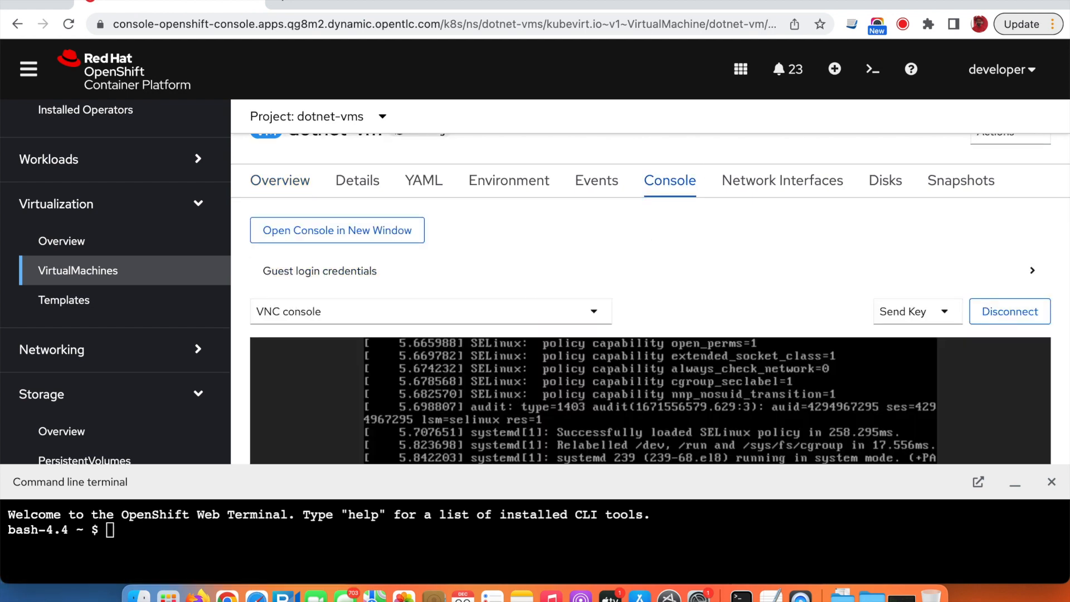
scroll(748, 282, down, 5)
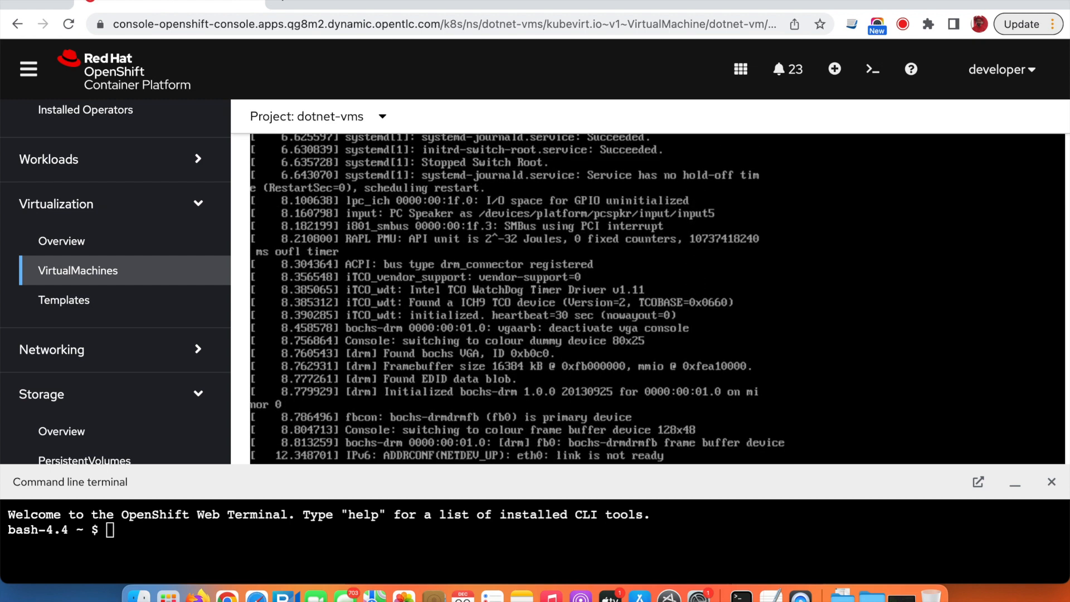
scroll(240, 293, up, 5)
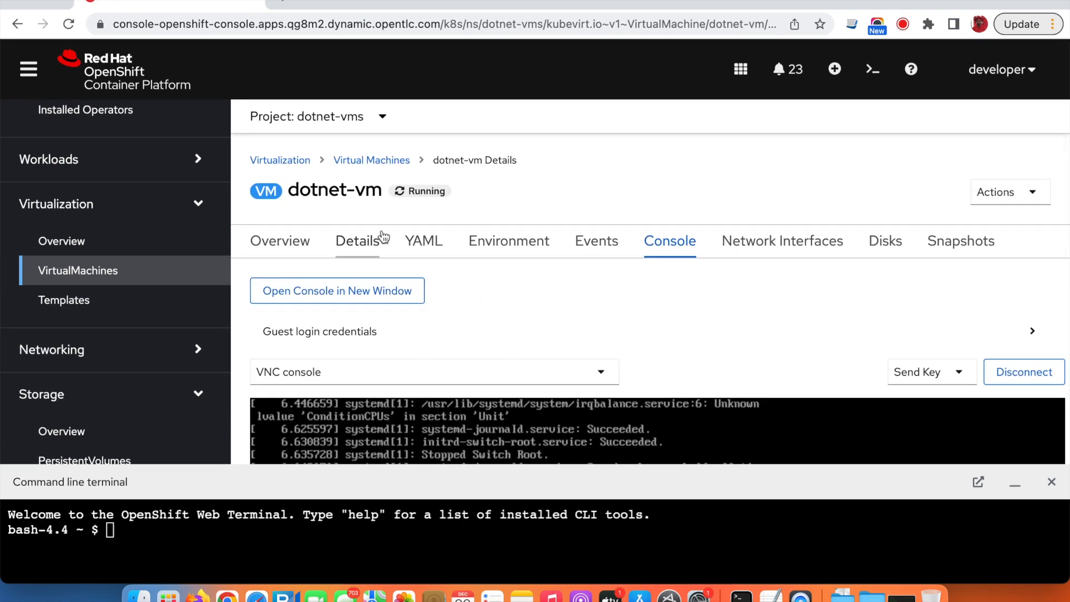
- Open dotnet-vm's Details and locate its IP address 10.131.0.123
click(358, 240)
scroll(678, 340, down, 3)
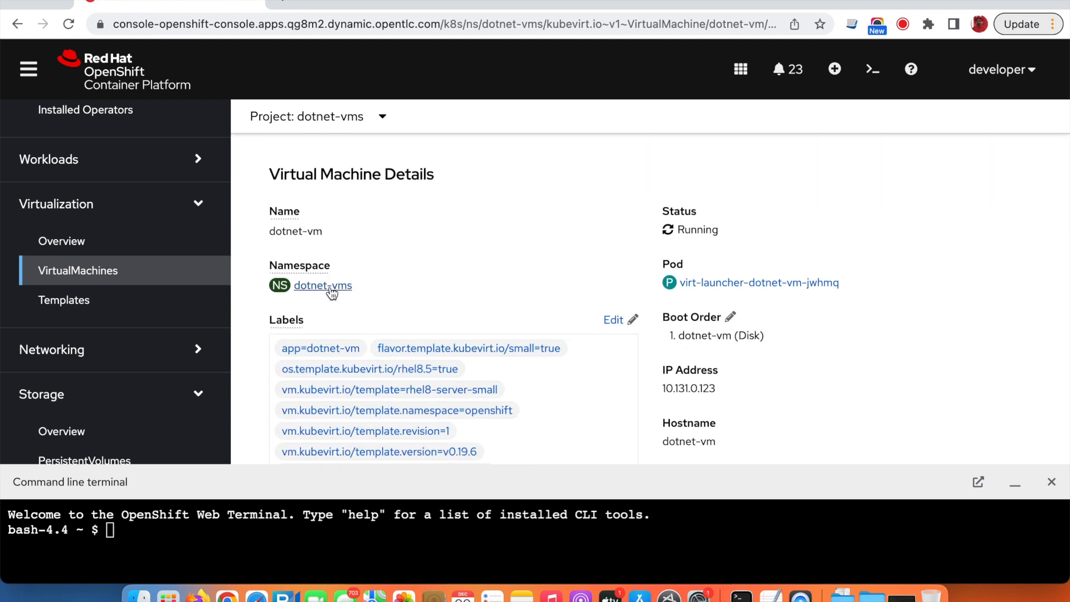
scroll(521, 299, down, 1)
scroll(521, 299, down, 1)
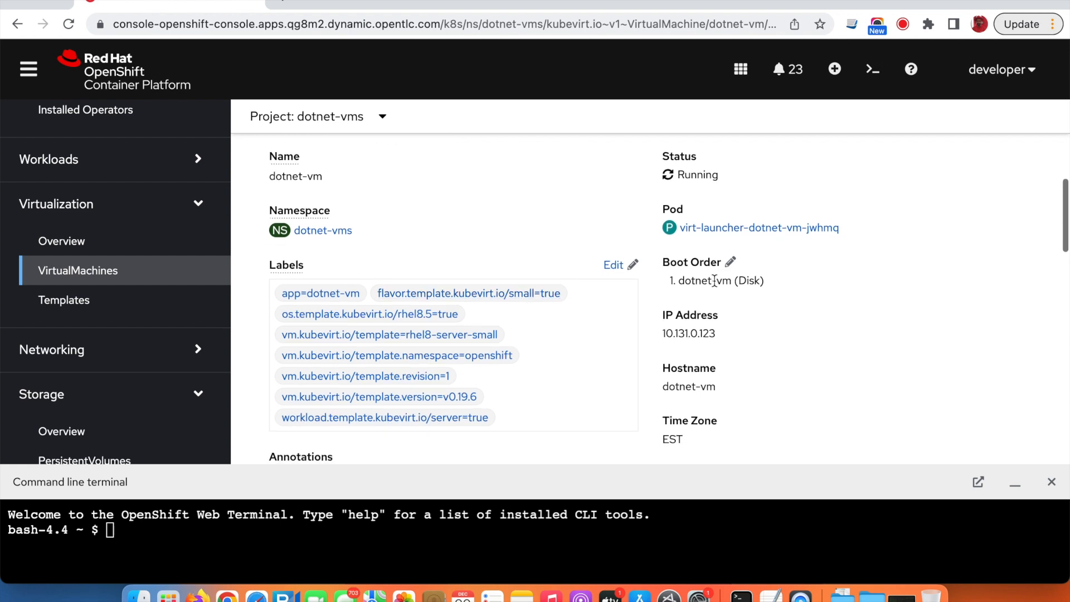
drag(663, 336, 743, 336)
- Check the operating system Red Hat Enterprise Linux 8.7 (Ootpa) and the empty Services section
scroll(754, 388, down, 4)
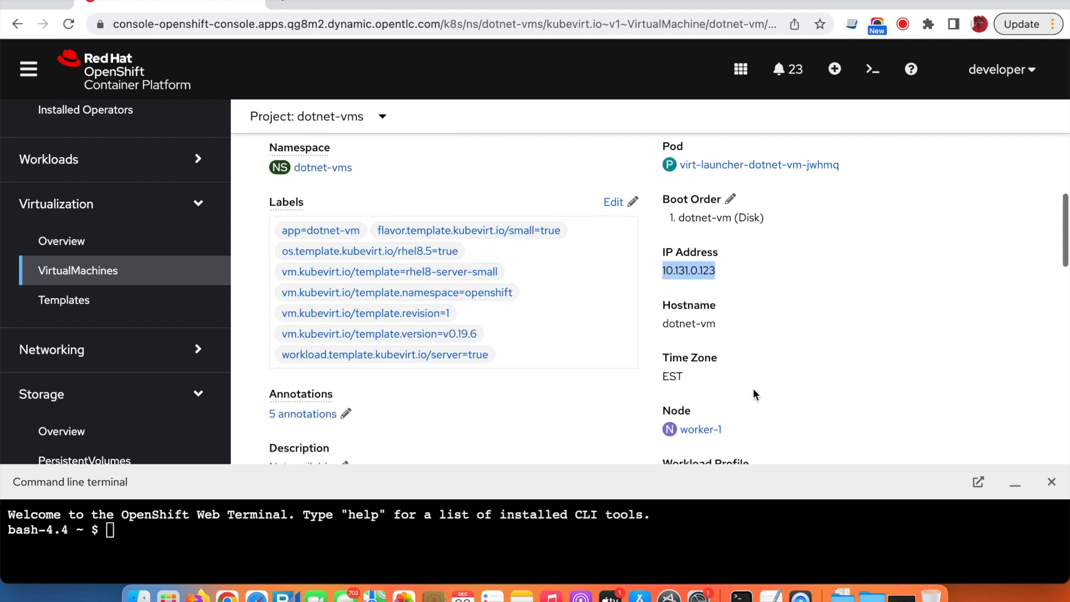
scroll(753, 388, down, 3)
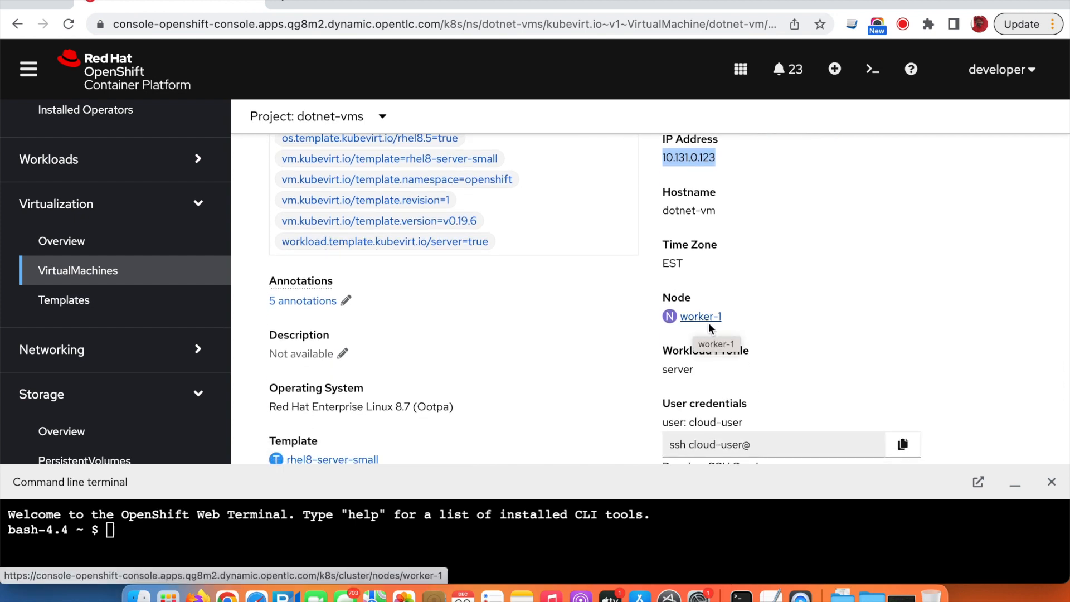
scroll(478, 376, down, 3)
drag(269, 332, 471, 340)
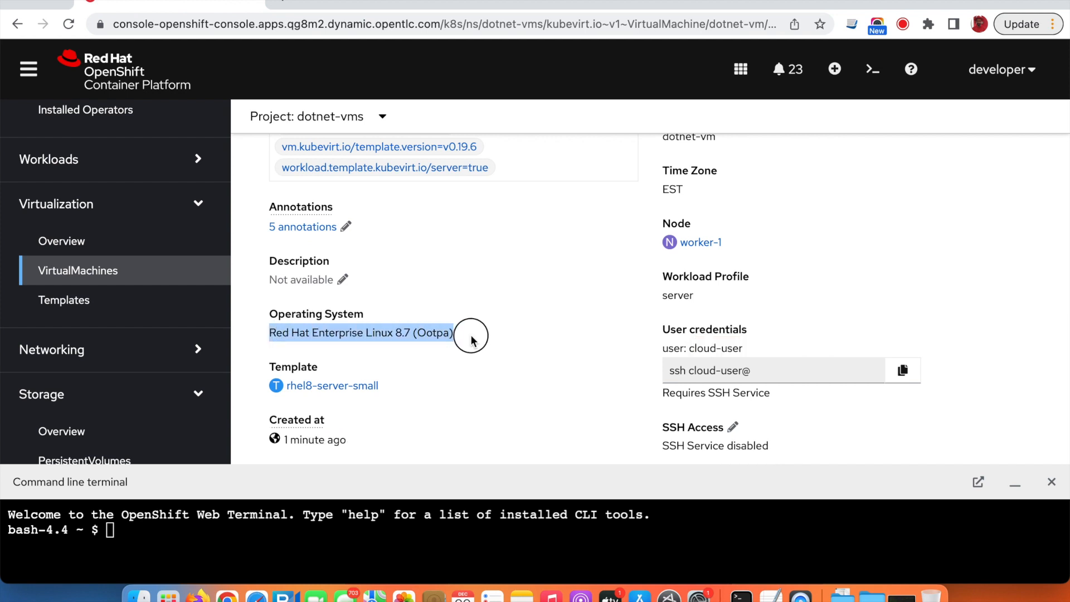
scroll(537, 372, down, 10)
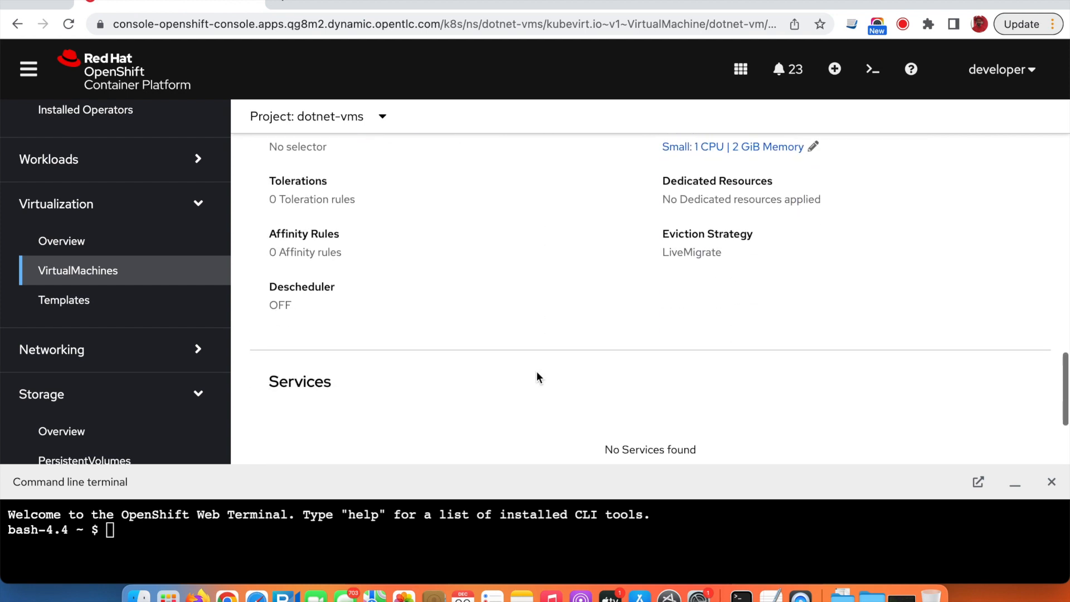
scroll(536, 377, down, 2)
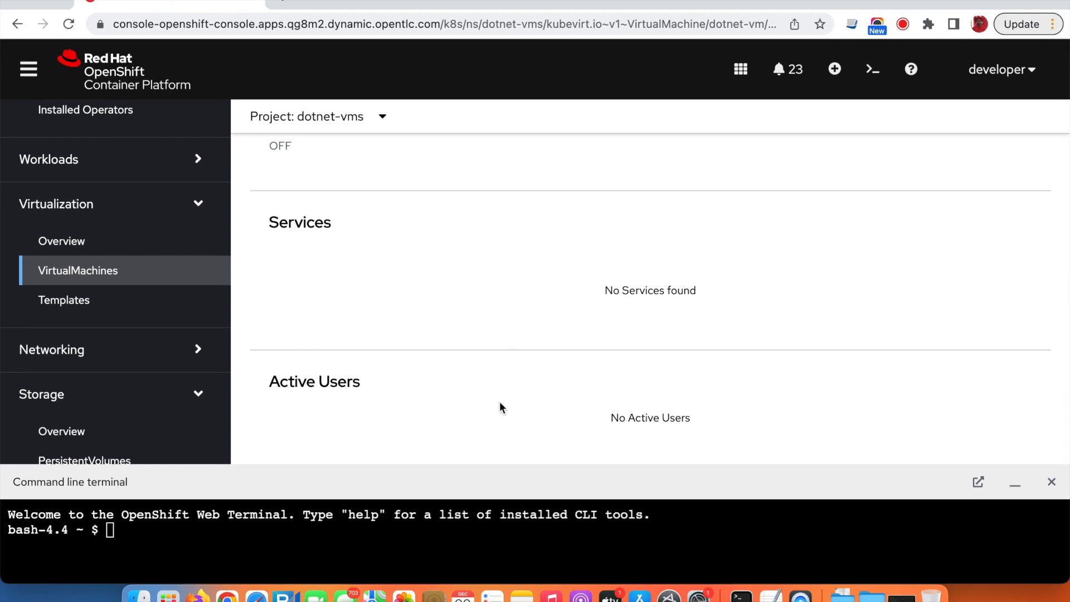
scroll(525, 289, up, 12)
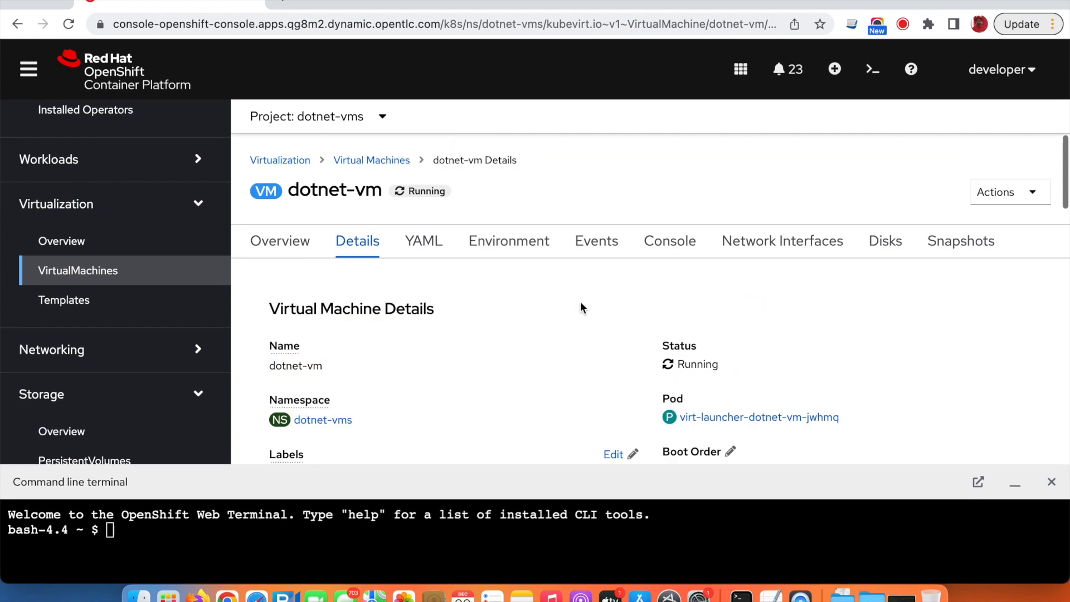
- Check dotnet-vm's Running overview and switch the web terminal to project dotnet-vms with oc project
click(282, 243)
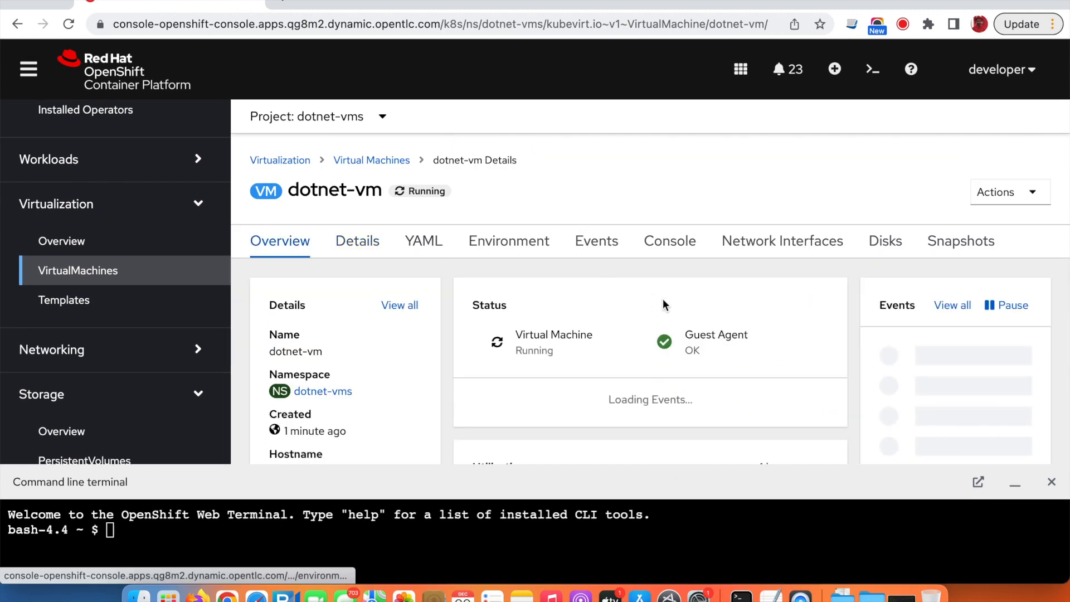
scroll(645, 310, down, 1)
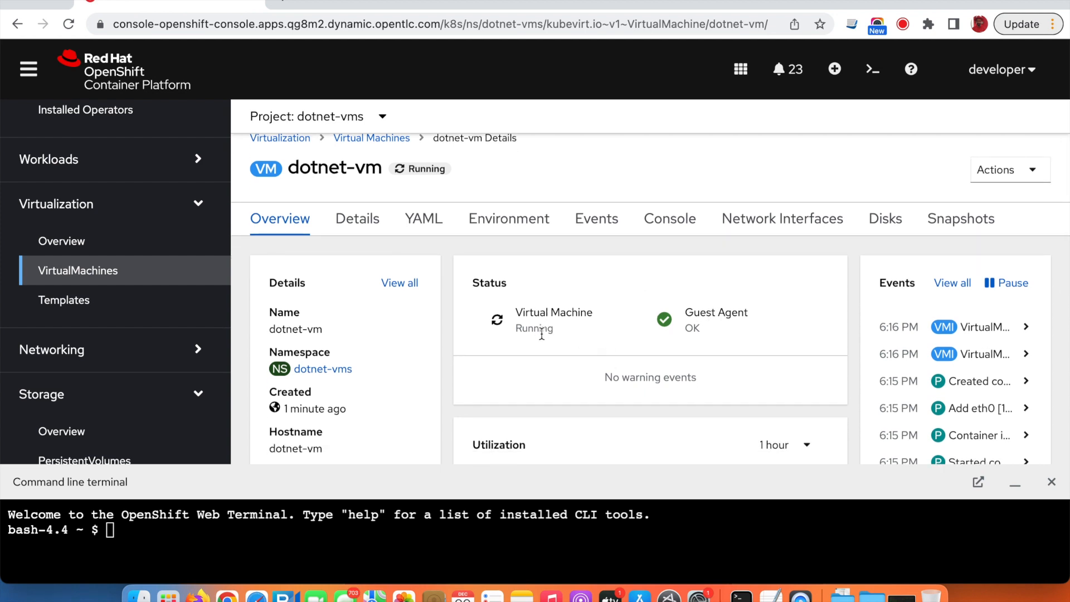
scroll(700, 268, down, 1)
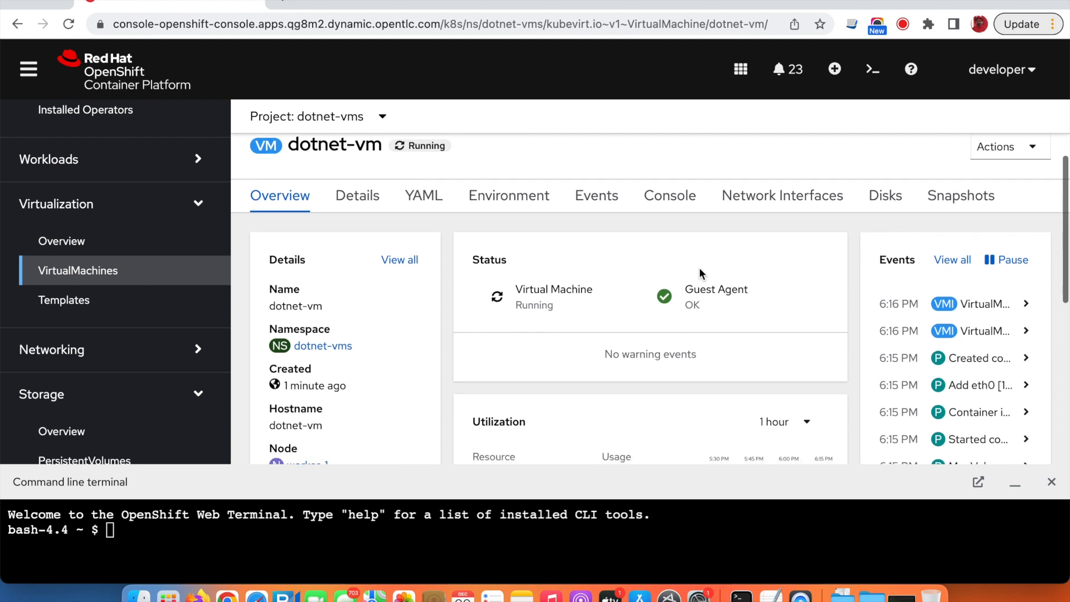
click(132, 543)
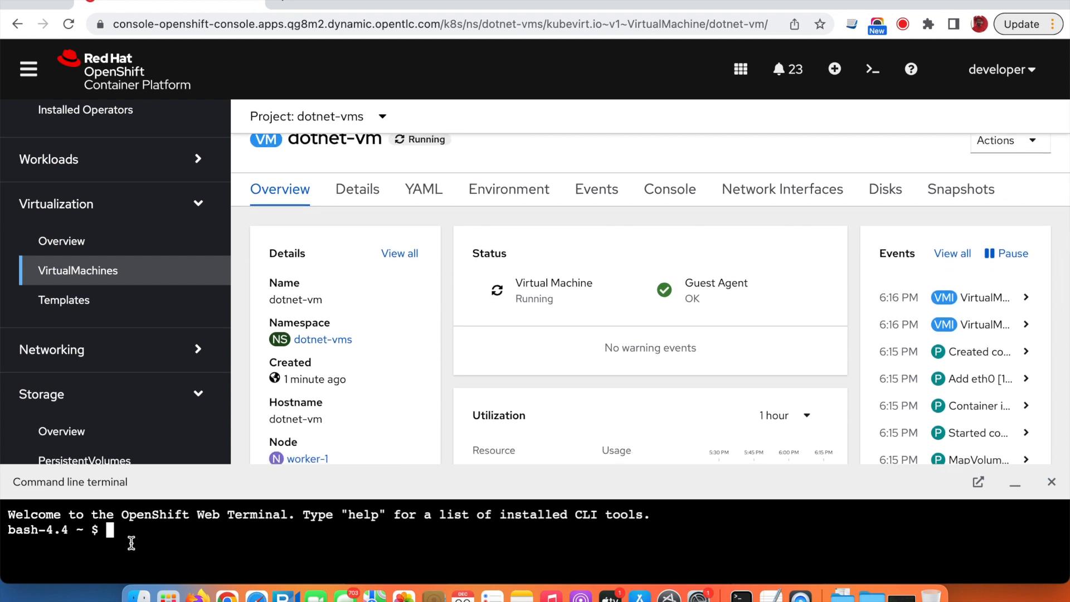
text(oc project)
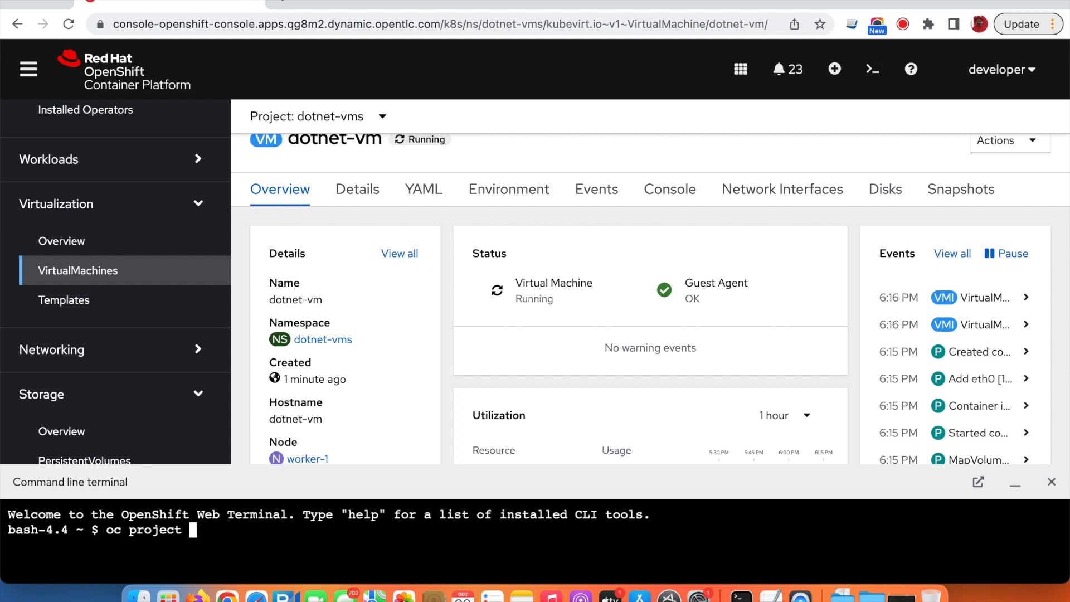
text( dotnet-vms)
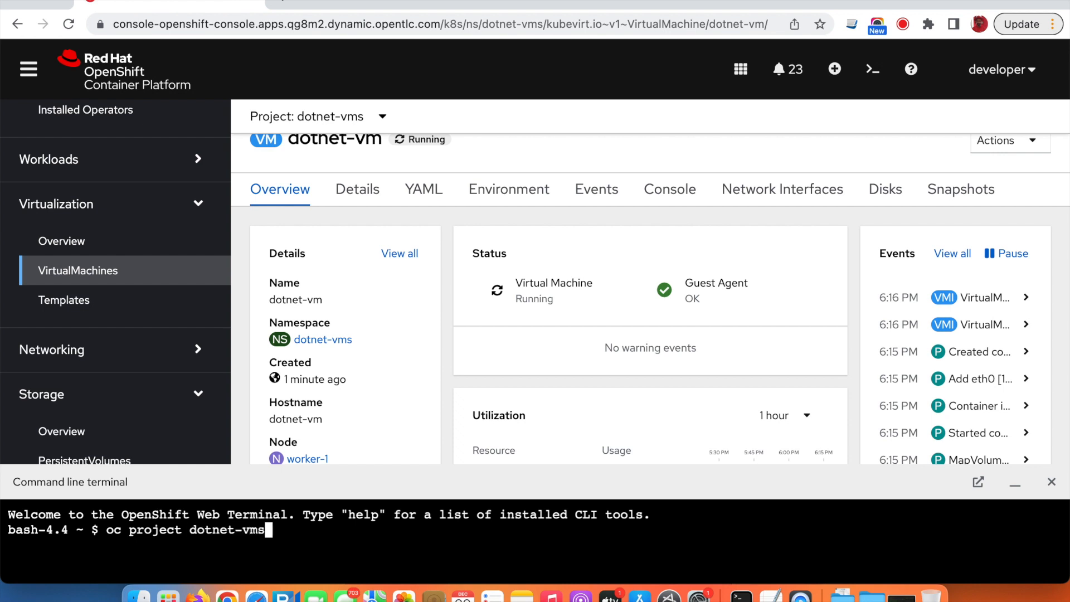
key(Return)
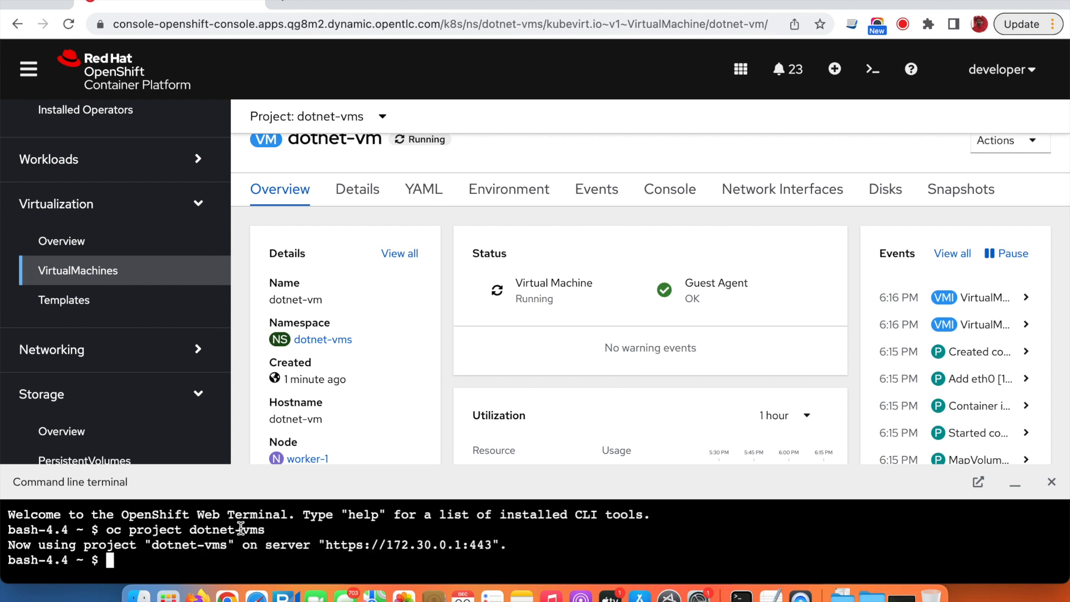
- Run oc get vm to confirm dotnet-vm is Running and Ready
drag(453, 466, 454, 427)
text(oc get )
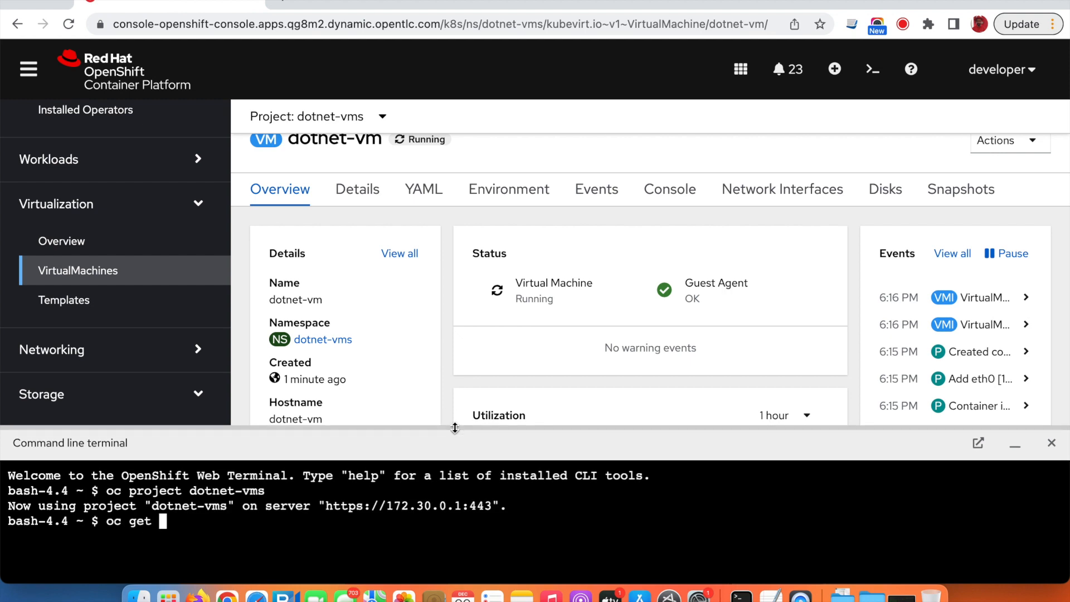
text(vm)
key(Return)
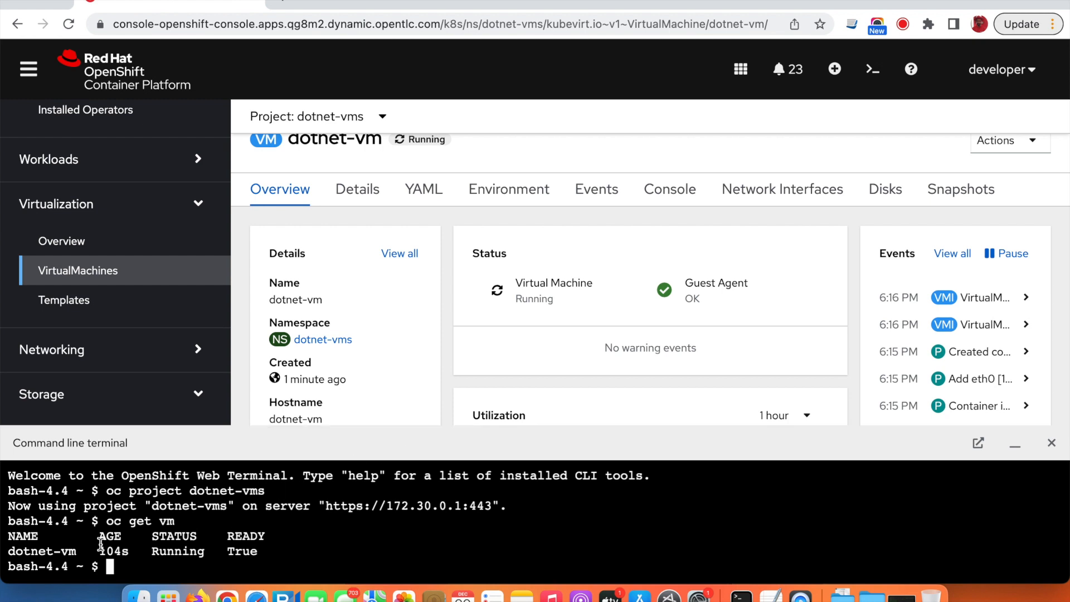
click(11, 554)
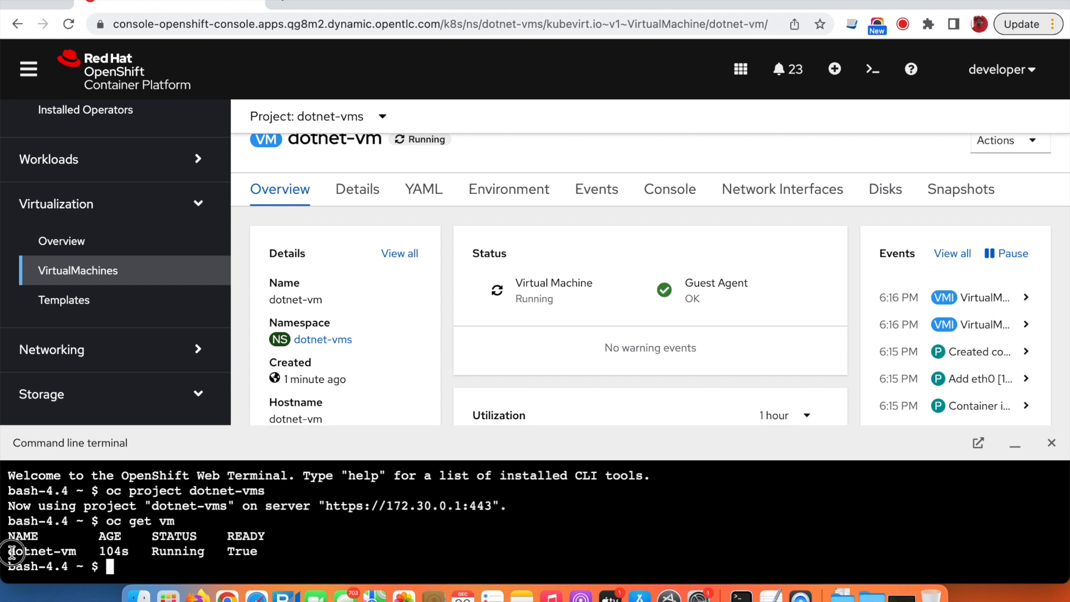
click(256, 554)
scroll(567, 276, down, 1)
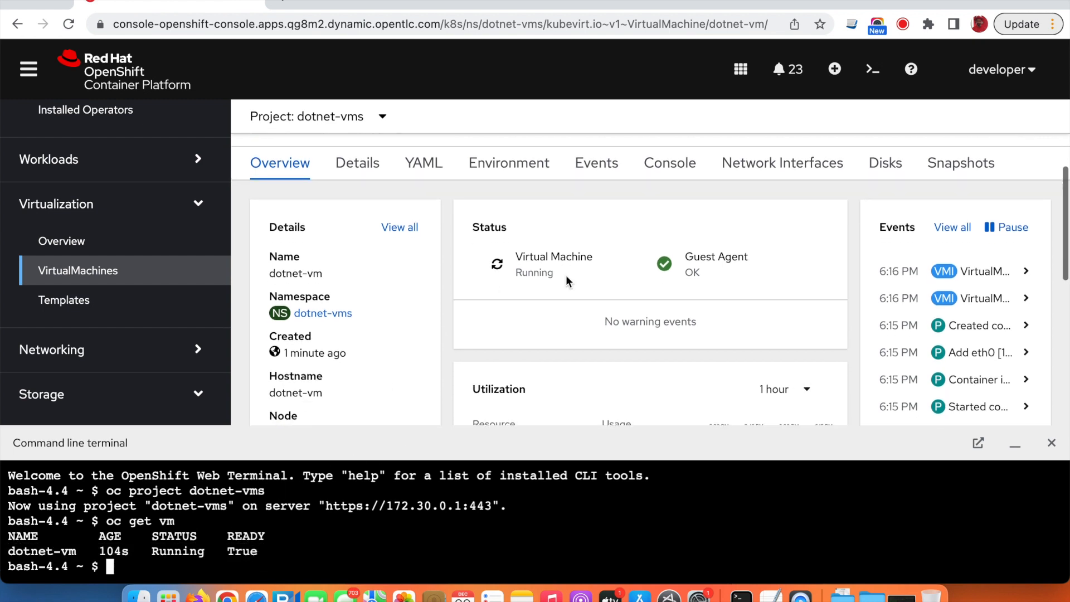
click(672, 163)
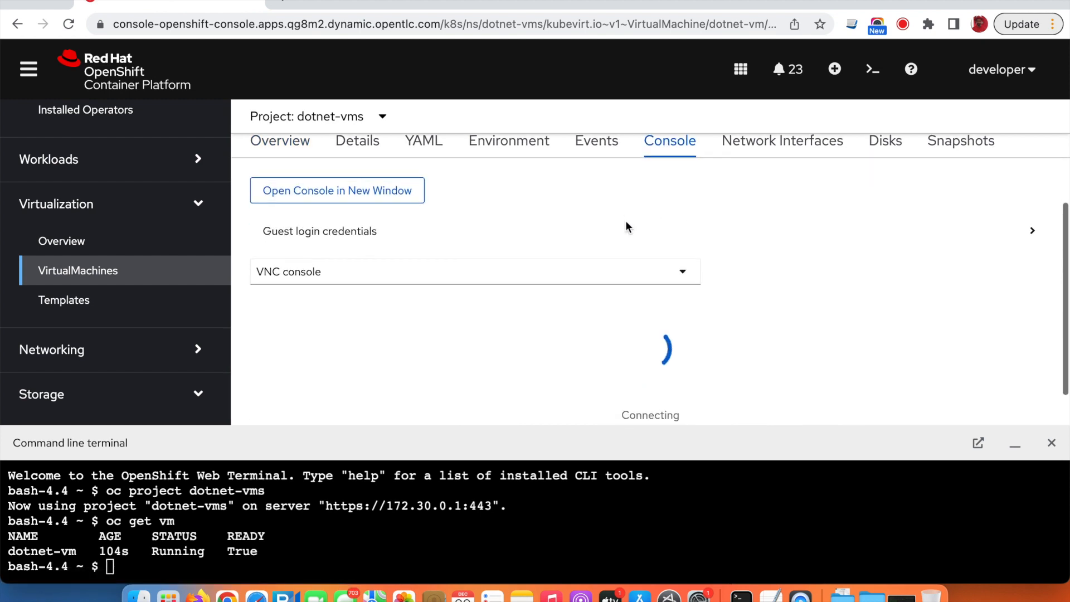
- Switch dotnet-vm's console from VNC to the Serial console
scroll(627, 227, down, 3)
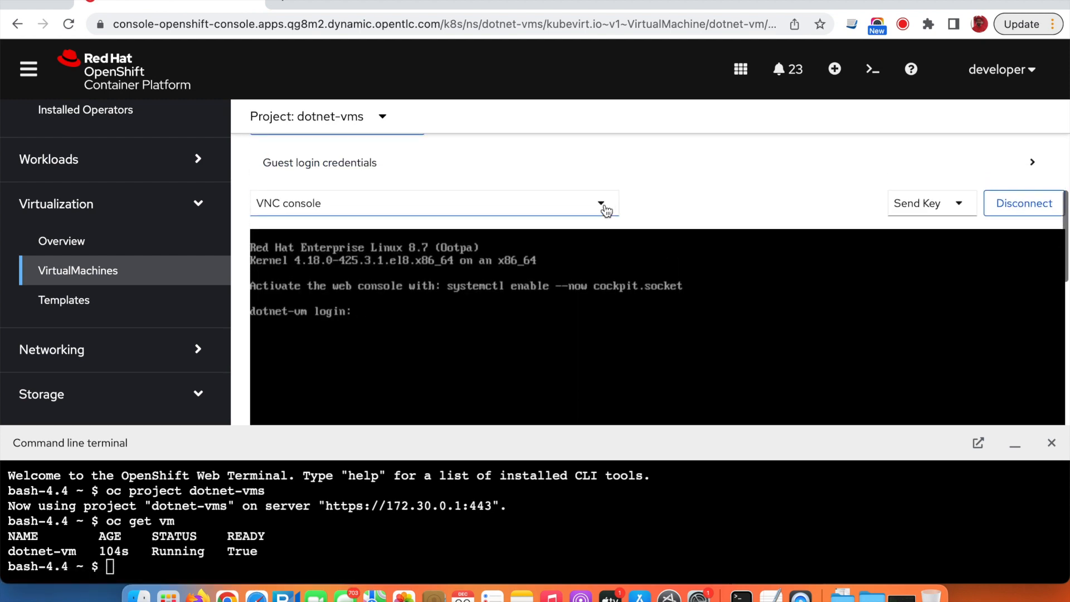
click(604, 209)
click(323, 272)
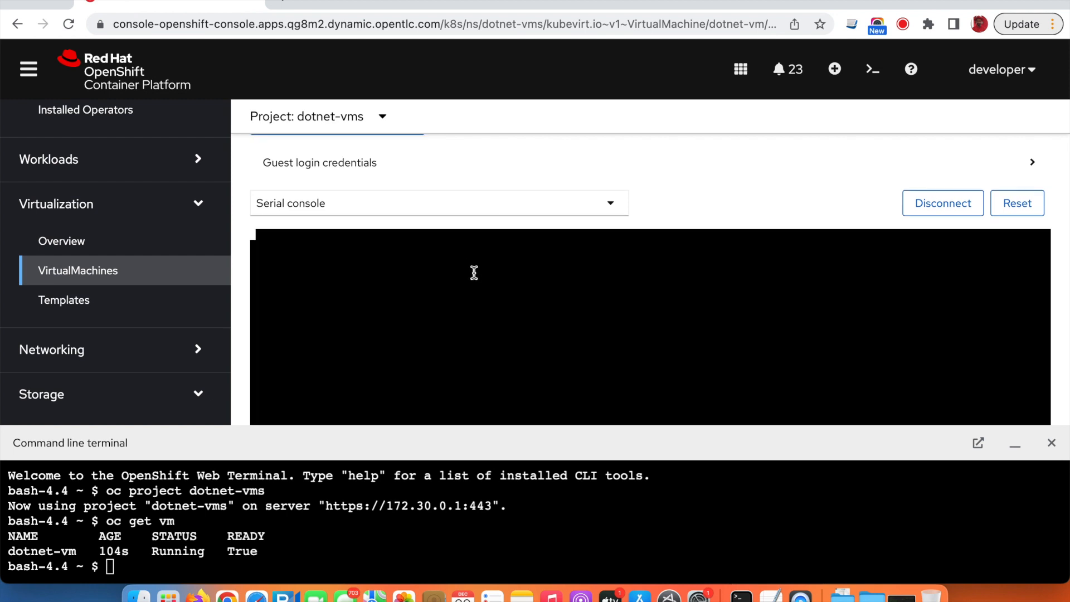
- Log in as cloud-user, clear the screen, and enter 'sudo subscription-manager register'
text(cloud-user)
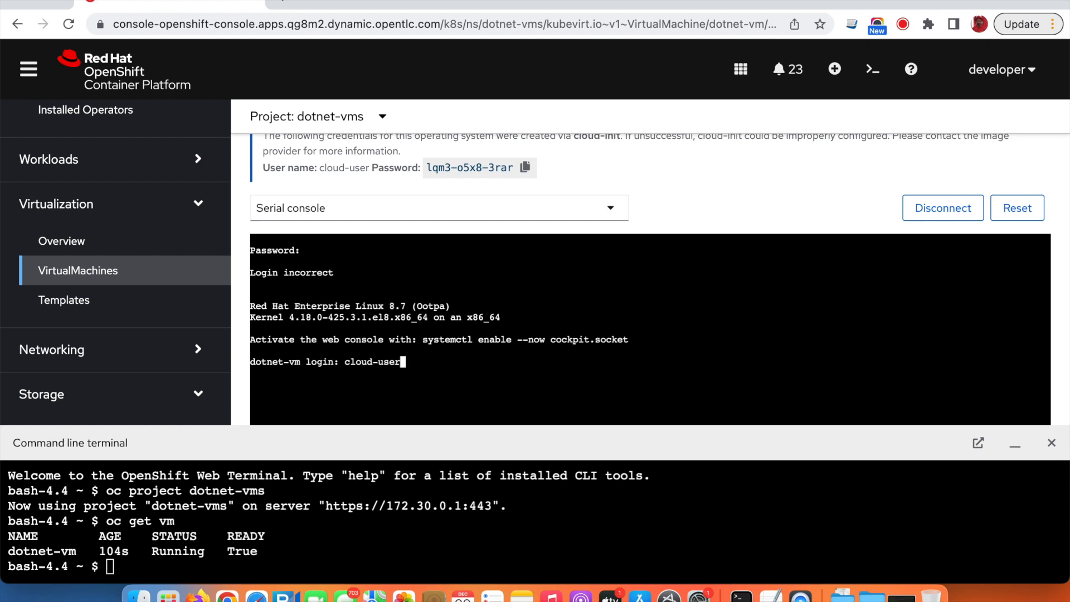
key(Return)
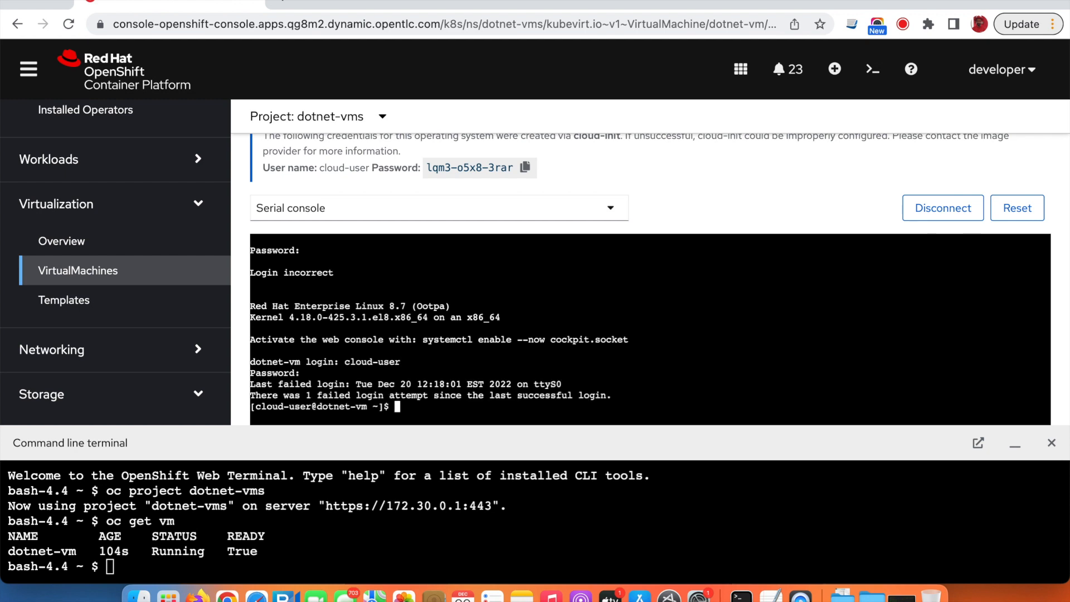
text(clear)
key(Return)
text(s)
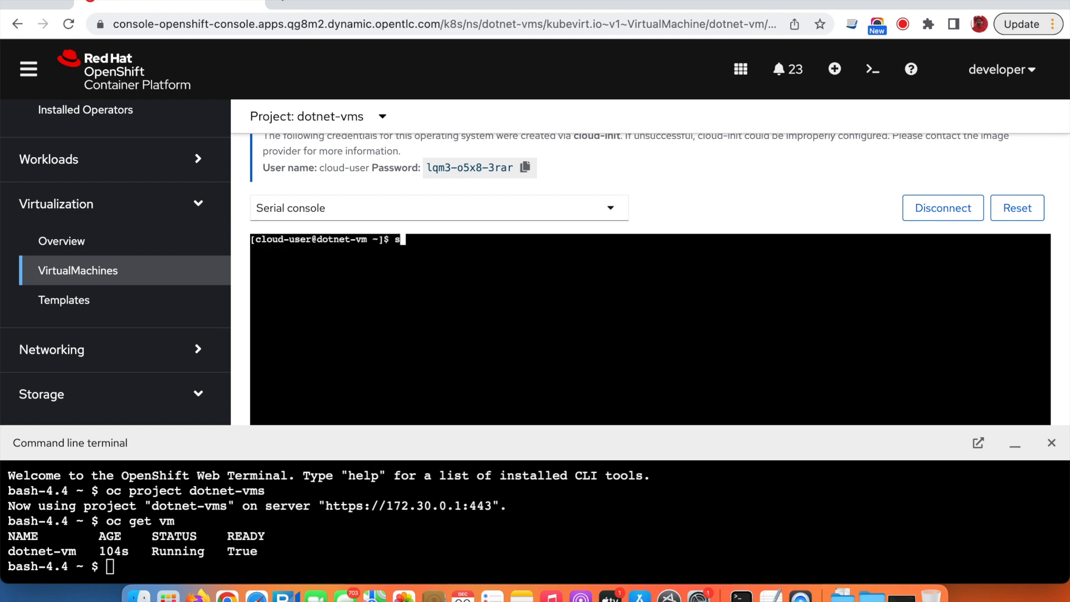
text(udo subscription-manager register)
- Run the subscription-manager register command and enter the subscription account username
key(Return)
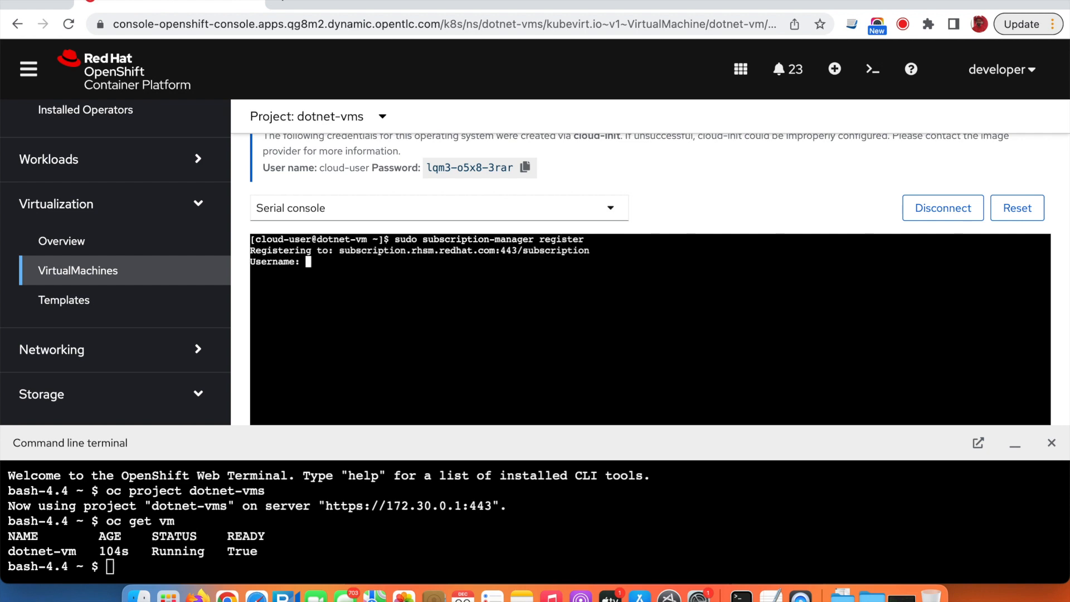
text(weldoami)
key(Return)
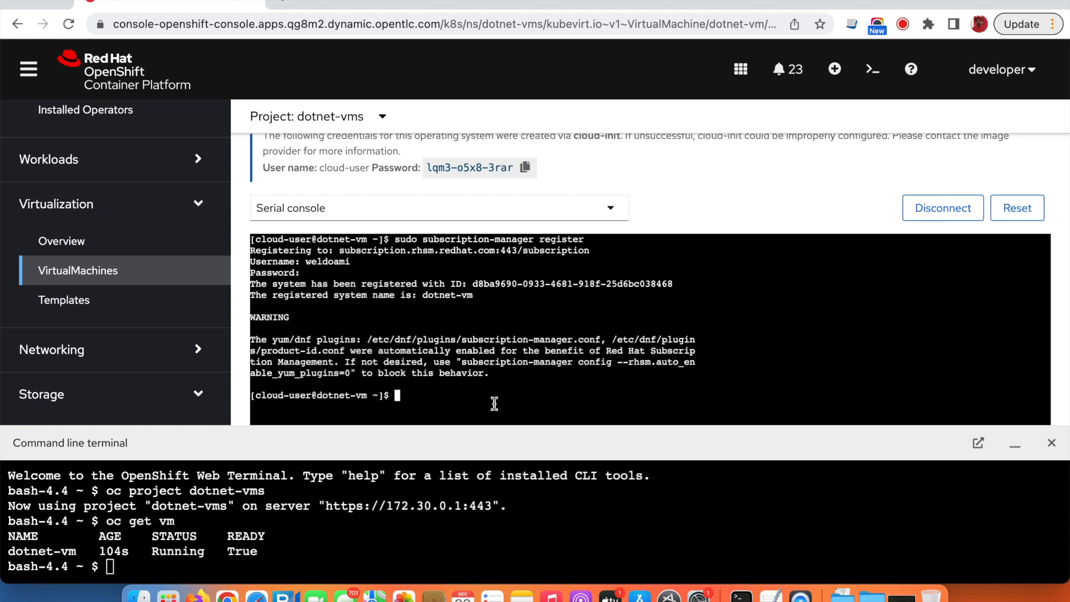
- Run 'sudo subscription-manager attach' to subscribe the system, then clear the console
key(Up)
key(BackSpace)
key(BackSpace)
key(BackSpace)
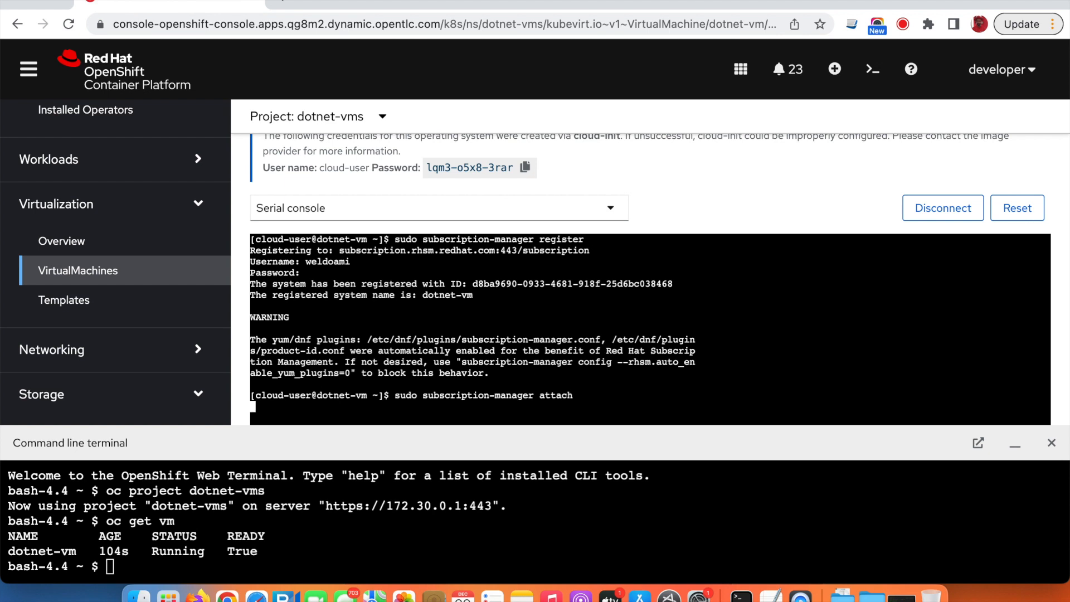
key(Return)
scroll(557, 279, down, 3)
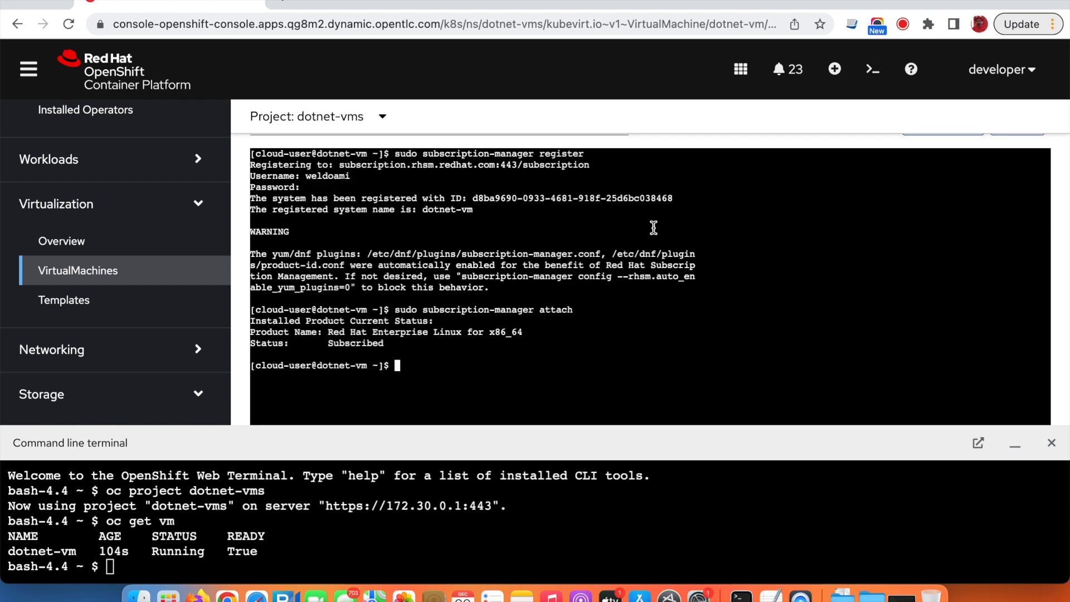
text(clear)
key(Return)
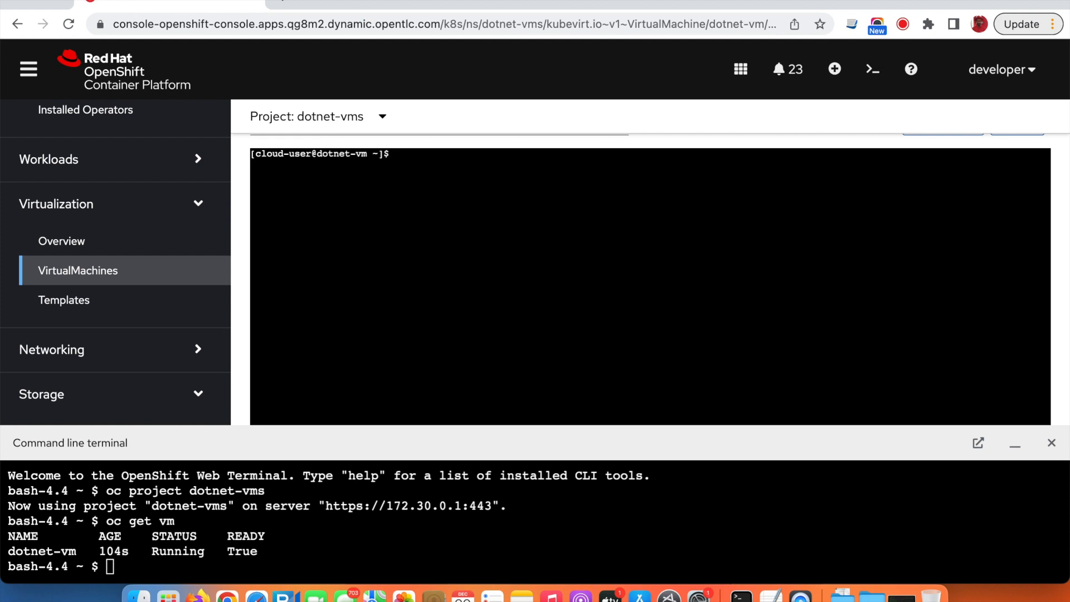
- Install .NET with 'sudo yum install dotnet', accepting the GPG keys, then clear the screen
text(sudo yum install dotnet)
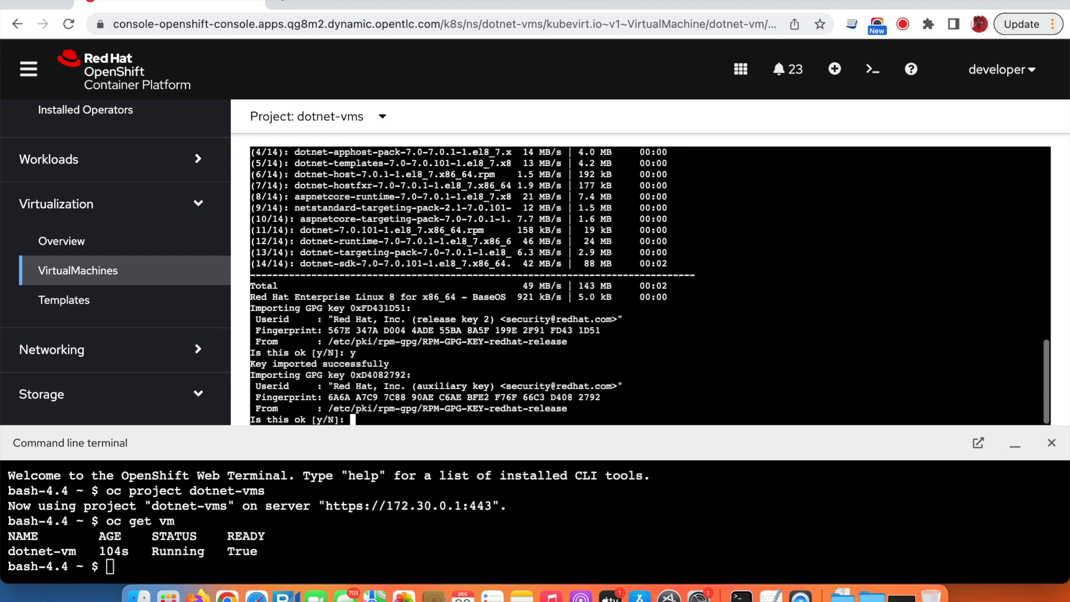
key(Return)
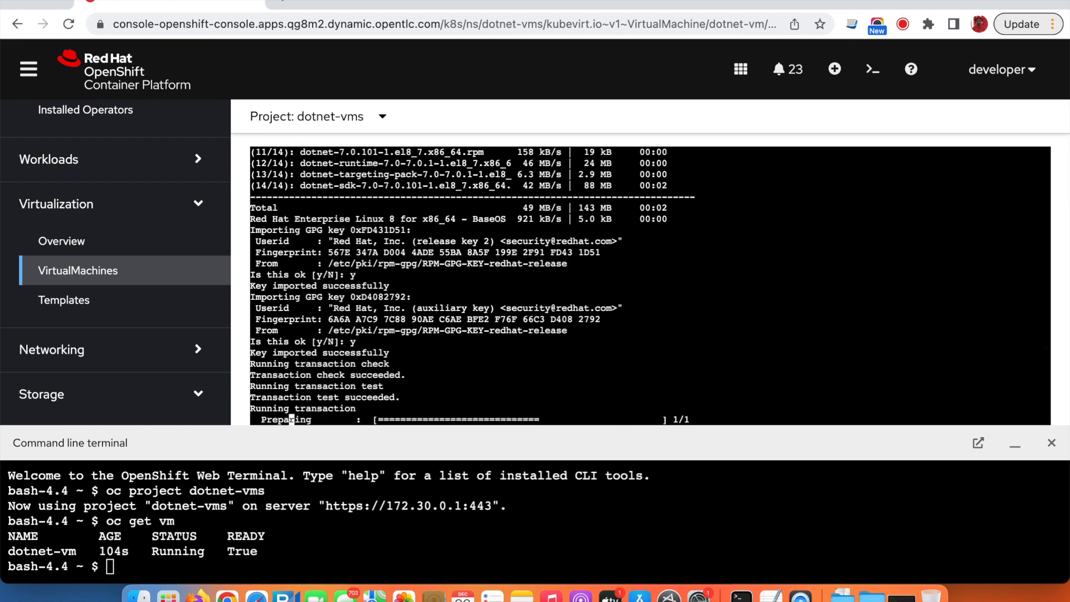
text(clear)
key(Return)
- Run 'dotnet' and 'dotnet --info' to confirm .NET SDK 7.0.101 is installed
text(dotnet)
key(Return)
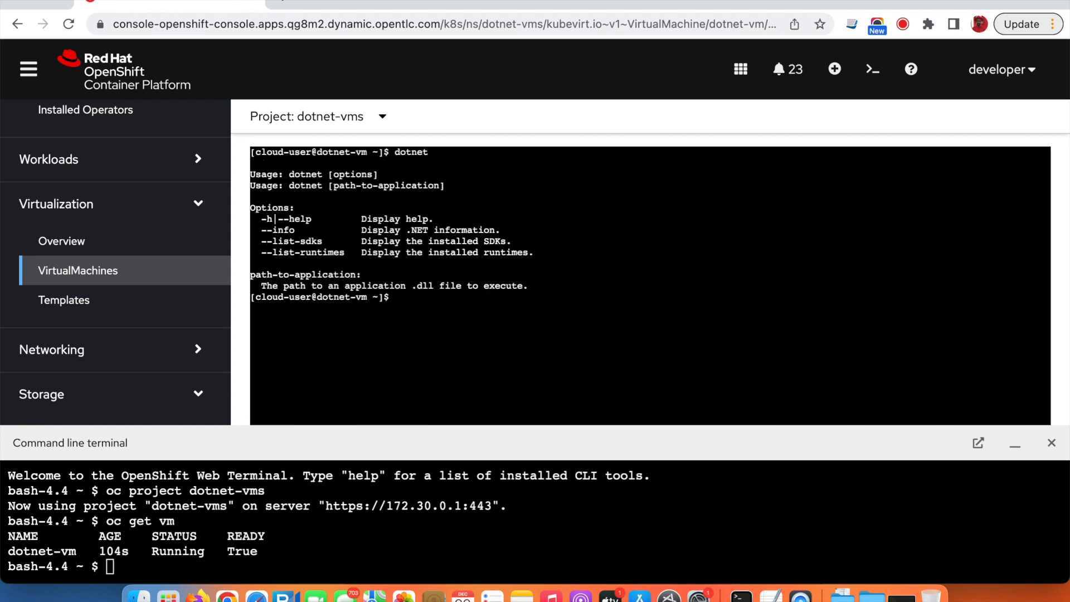
text(dotnet --info)
key(Return)
scroll(513, 301, up, 5)
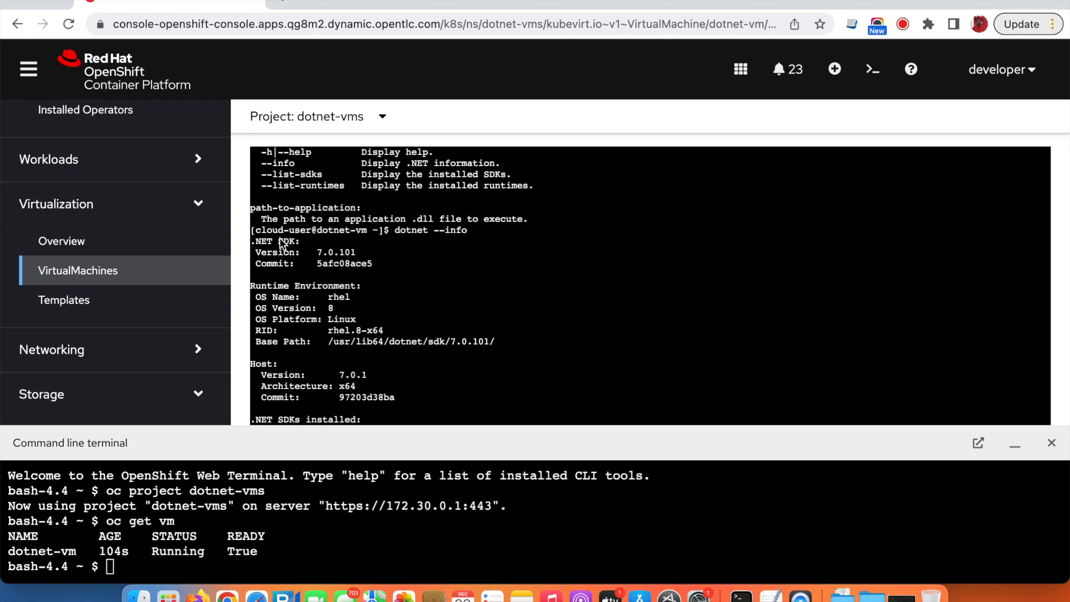
drag(387, 264, 252, 241)
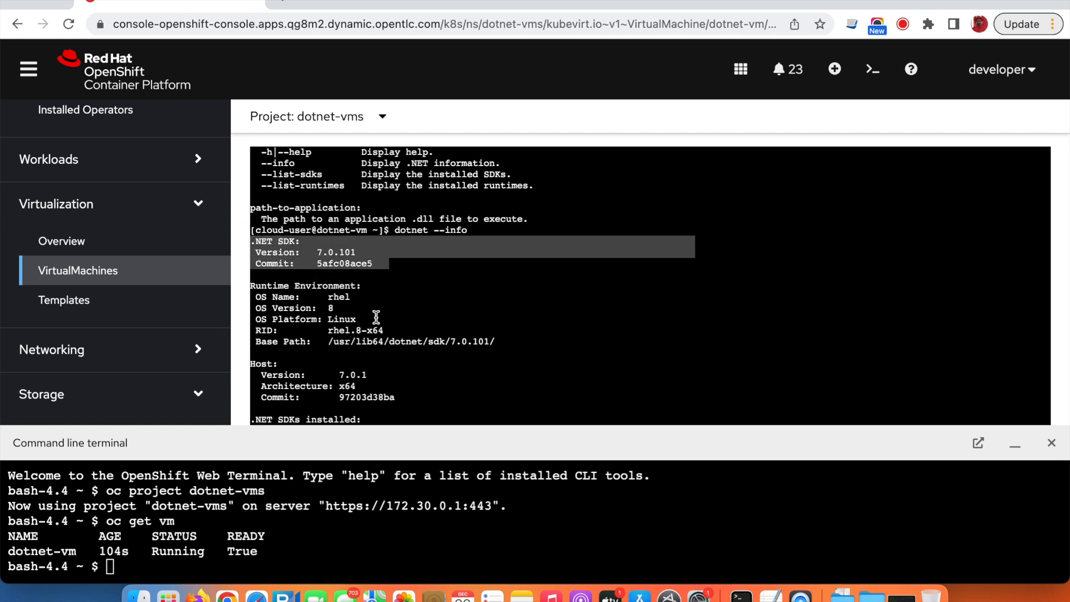
scroll(373, 312, down, 1)
drag(257, 262, 372, 308)
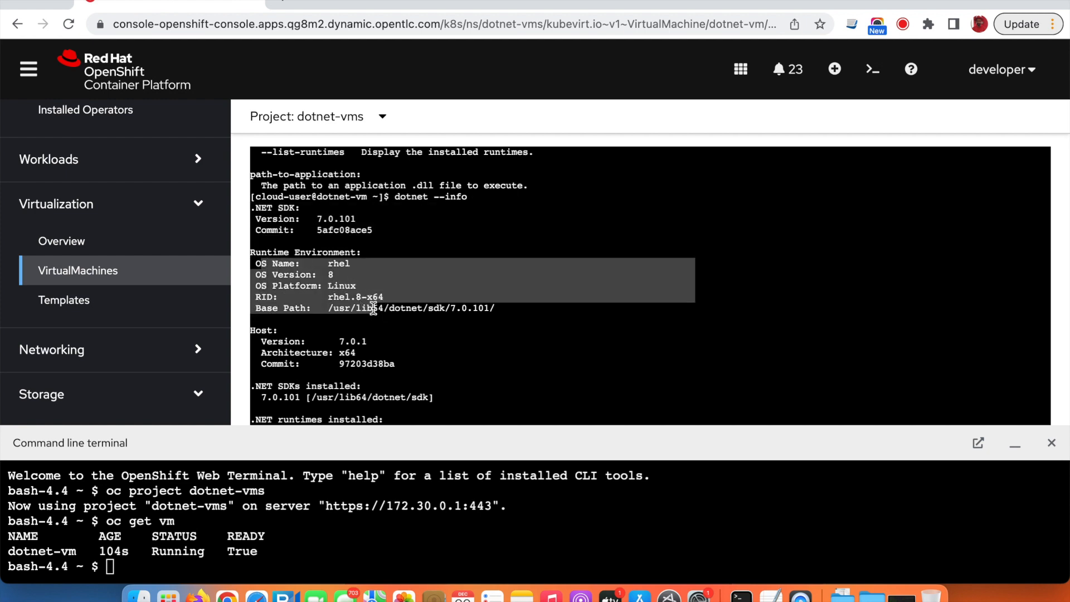
scroll(373, 306, down, 7)
- Clear the console and enter 'dotnet new web --name demo'
text(clear)
key(Return)
text(dotnet)
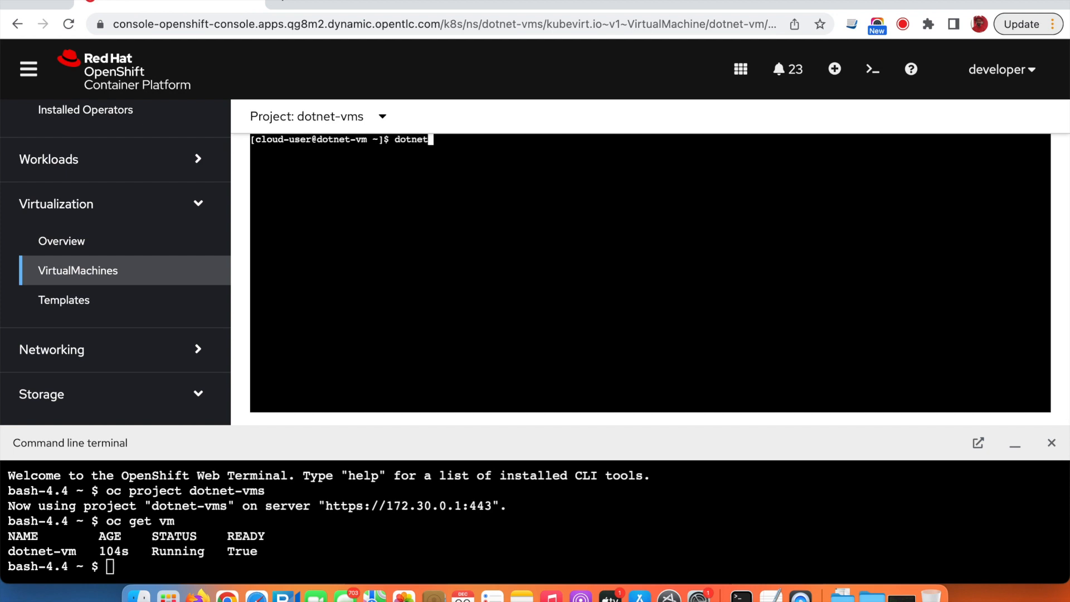
text( new web --name demo)
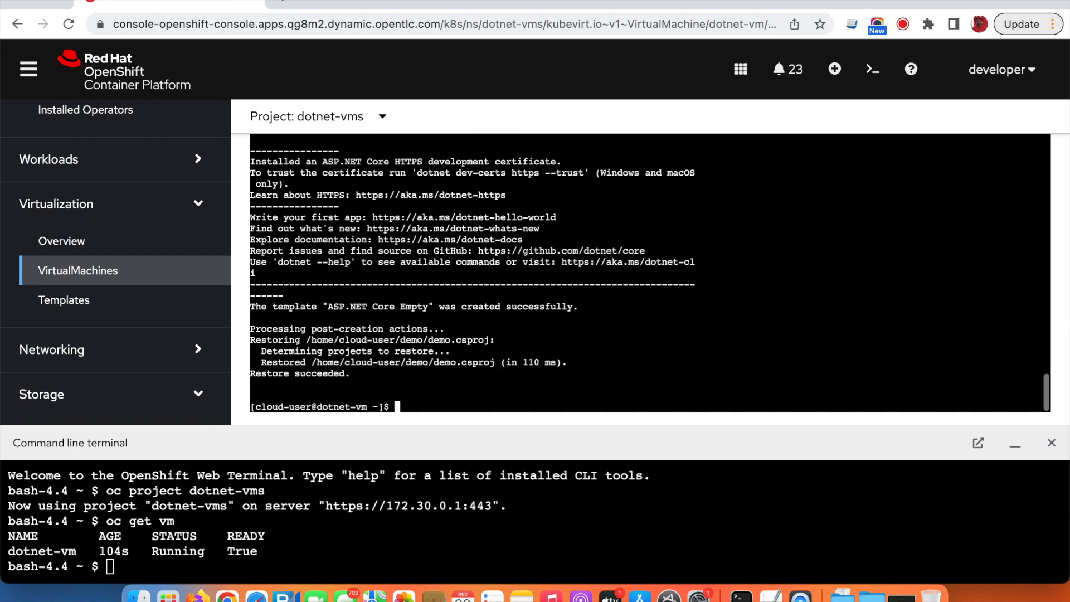
- Enter the demo folder and start the app with 'dotnet run', listening on localhost:5040
text(cd demo)
key(Return)
text(cl)
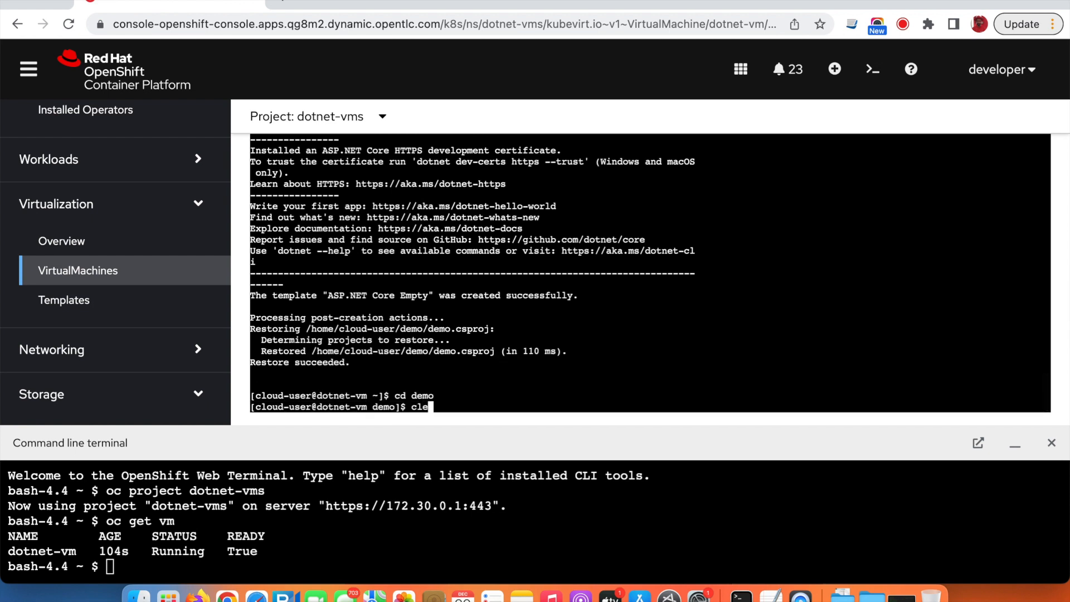
text(ear)
key(Return)
text(dotnet run)
key(Return)
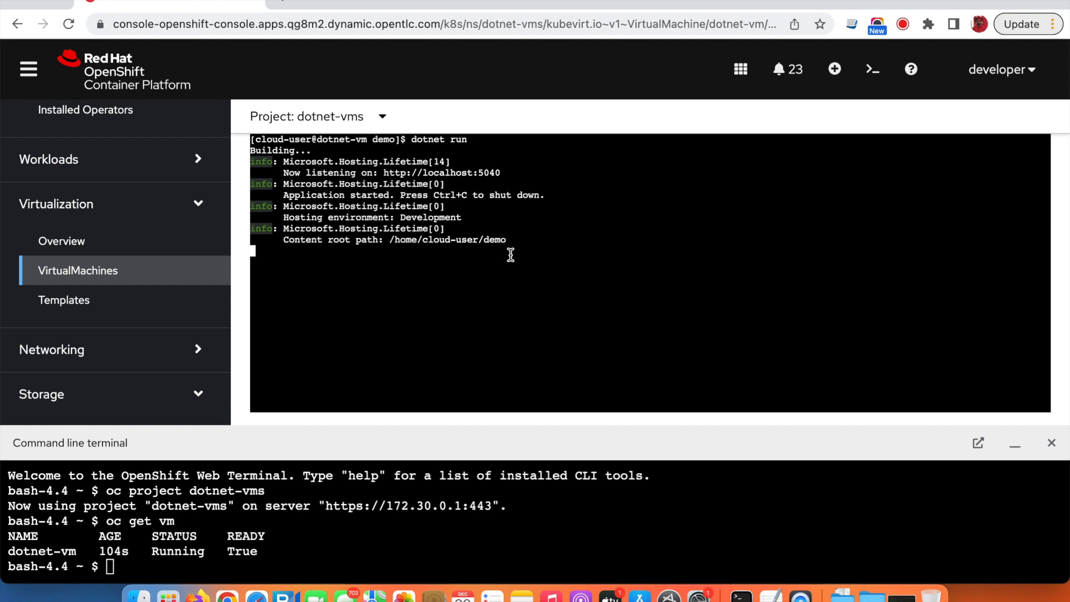
drag(503, 172, 387, 174)
- Return to dotnet-vm's Overview tab
scroll(440, 184, up, 5)
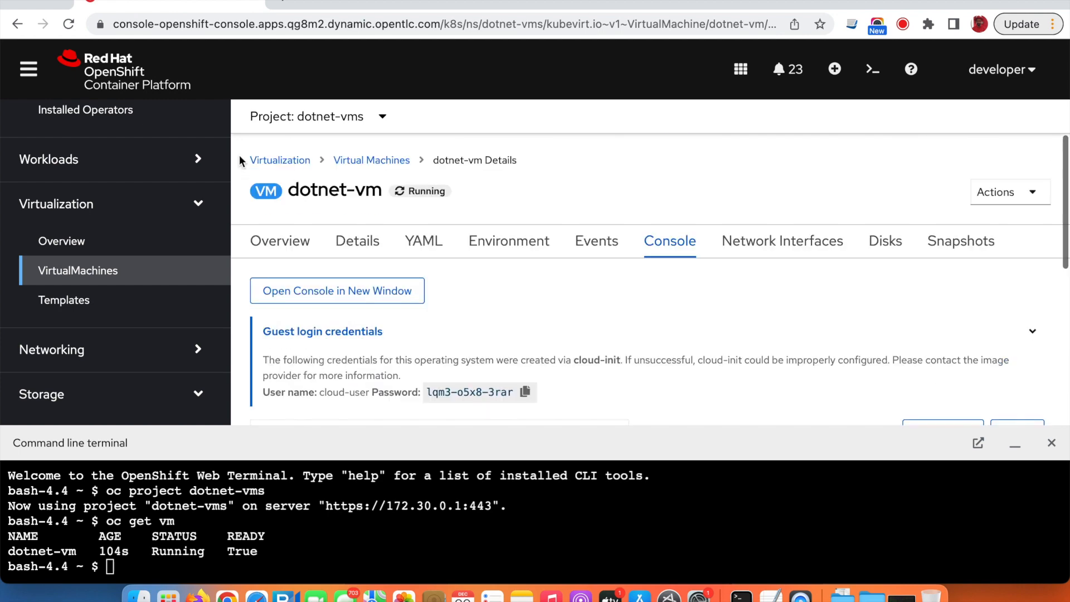
click(292, 245)
scroll(671, 290, down, 5)
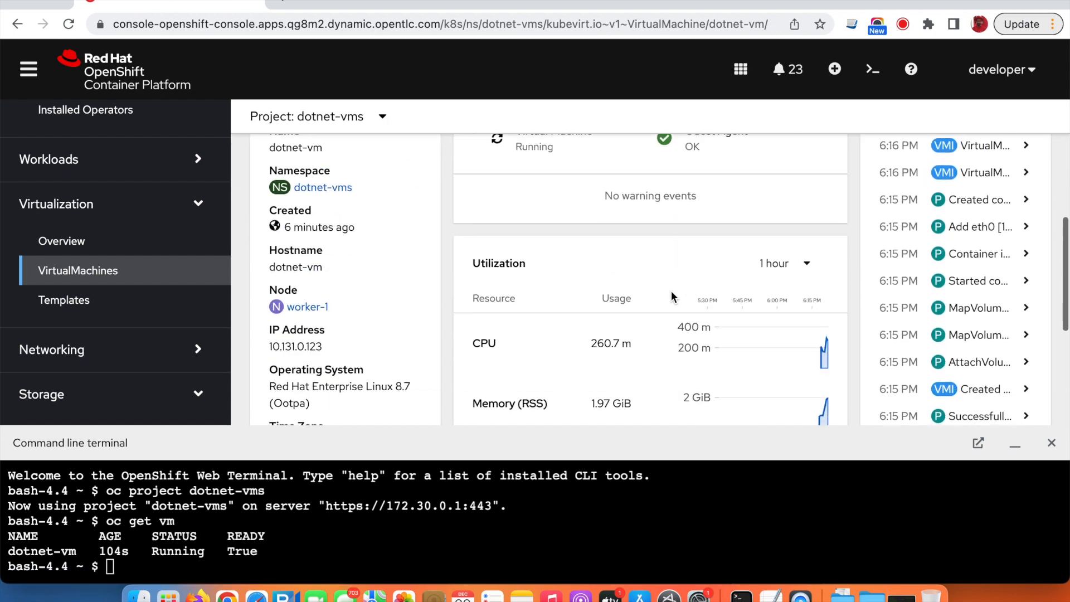
scroll(422, 179, up, 5)
- Copy the VM's IP 10.131.0.123 from Details and paste it after 'curl' in the terminal
click(359, 241)
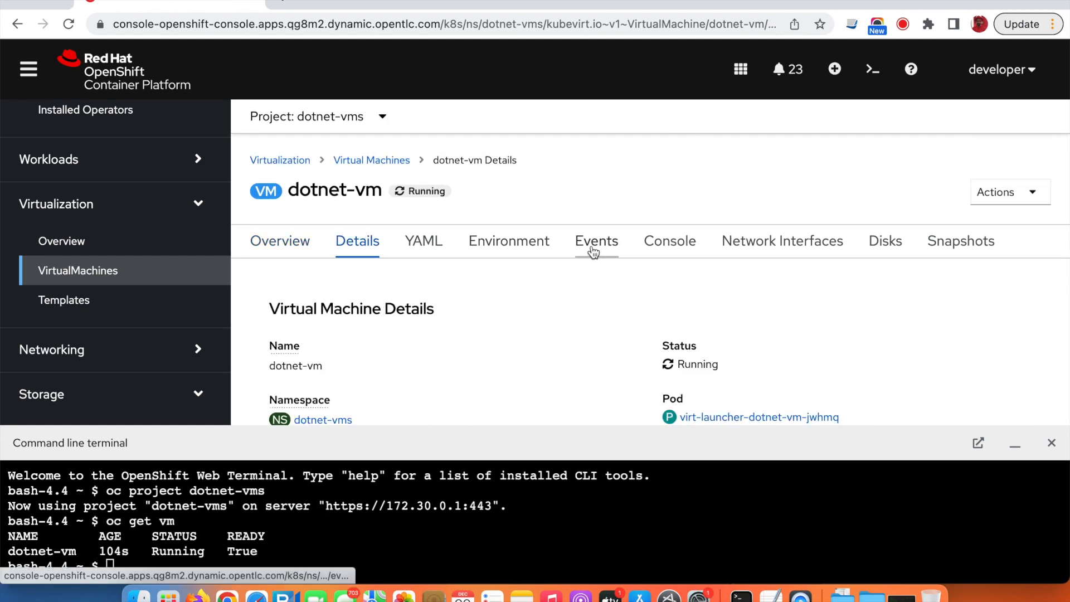
scroll(591, 246, down, 5)
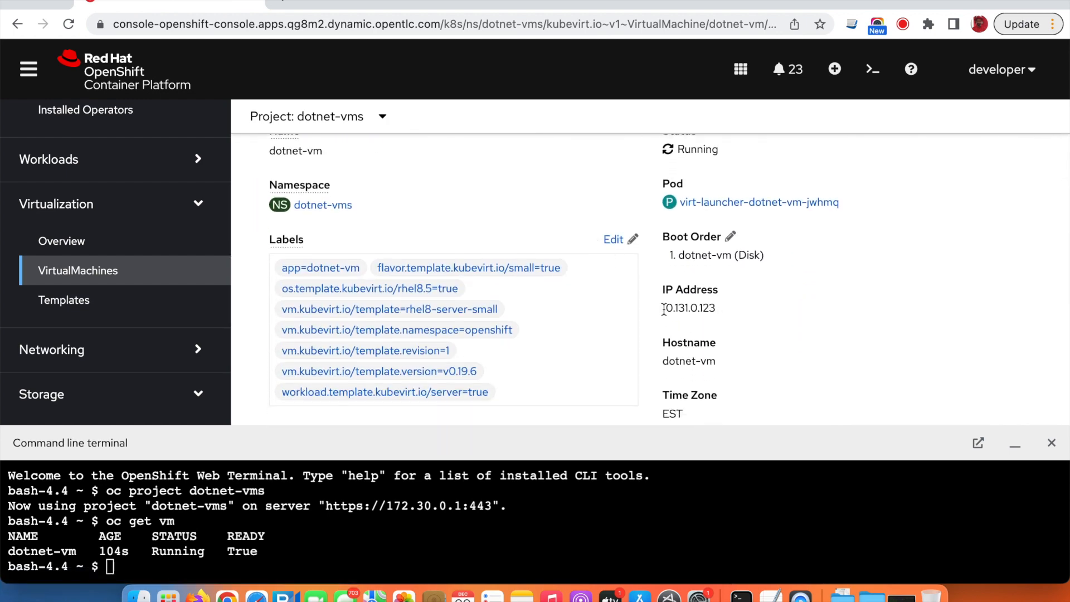
drag(684, 309, 724, 316)
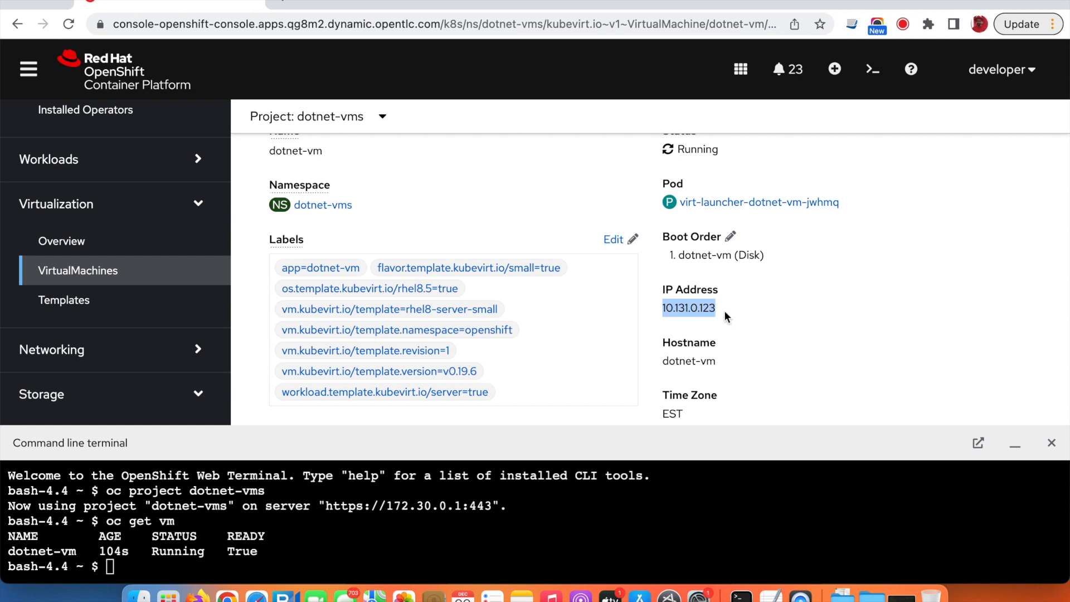
right_click(682, 307)
click(706, 343)
click(247, 566)
text(curl)
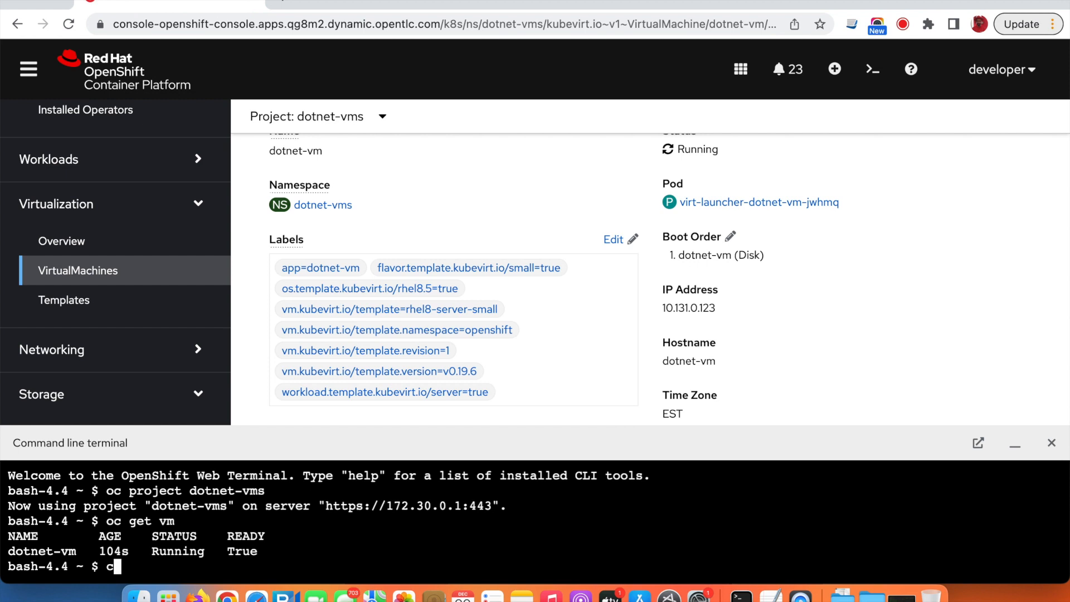
key(super+v)
- Reopen the VM's serial console and note the app's port 5040
scroll(509, 210, up, 5)
click(666, 242)
scroll(564, 310, down, 4)
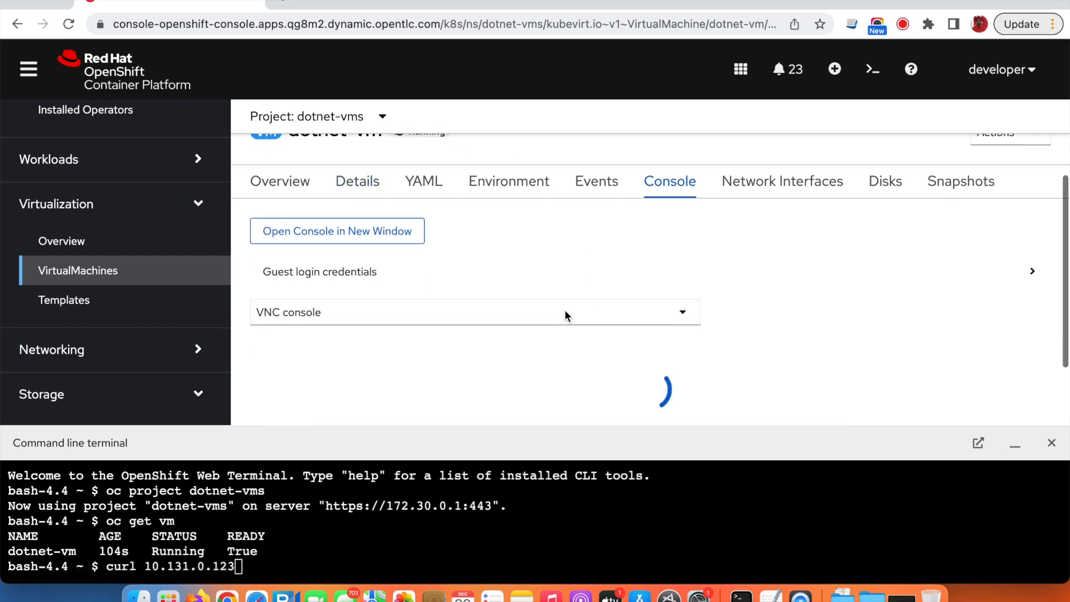
click(329, 161)
click(315, 218)
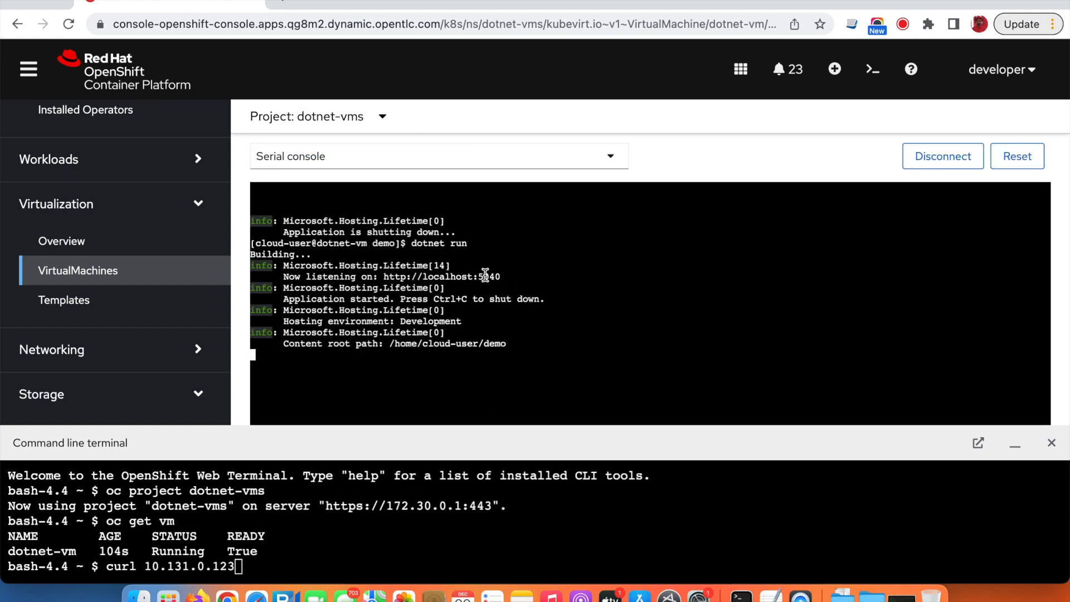
drag(478, 276, 505, 277)
- Complete and run 'curl 10.131.0.123:5040', getting Connection refused since the app listens only on localhost
click(282, 564)
text(:5040)
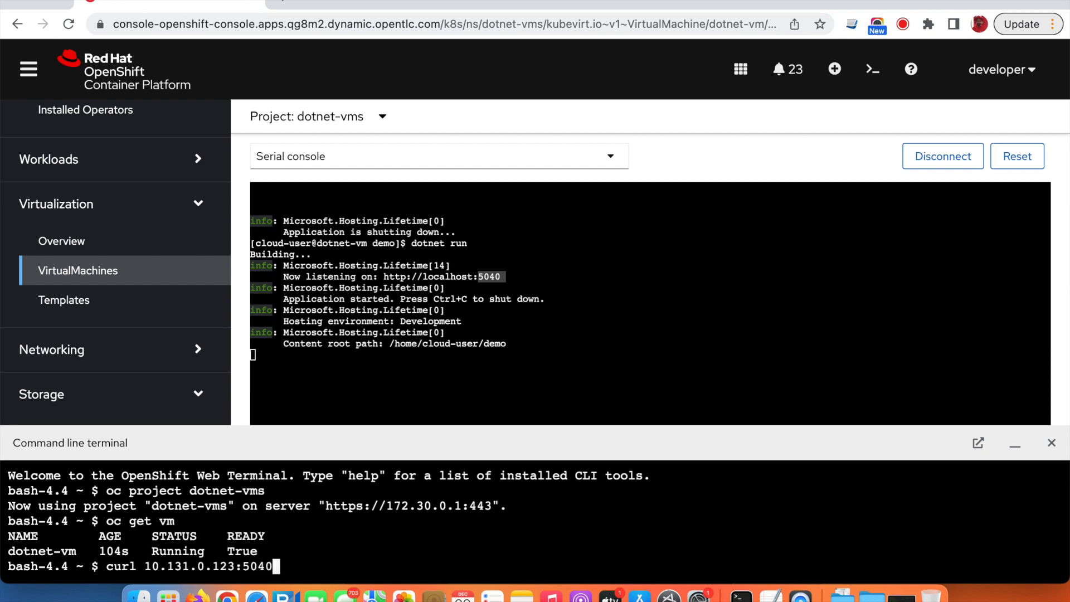
key(Return)
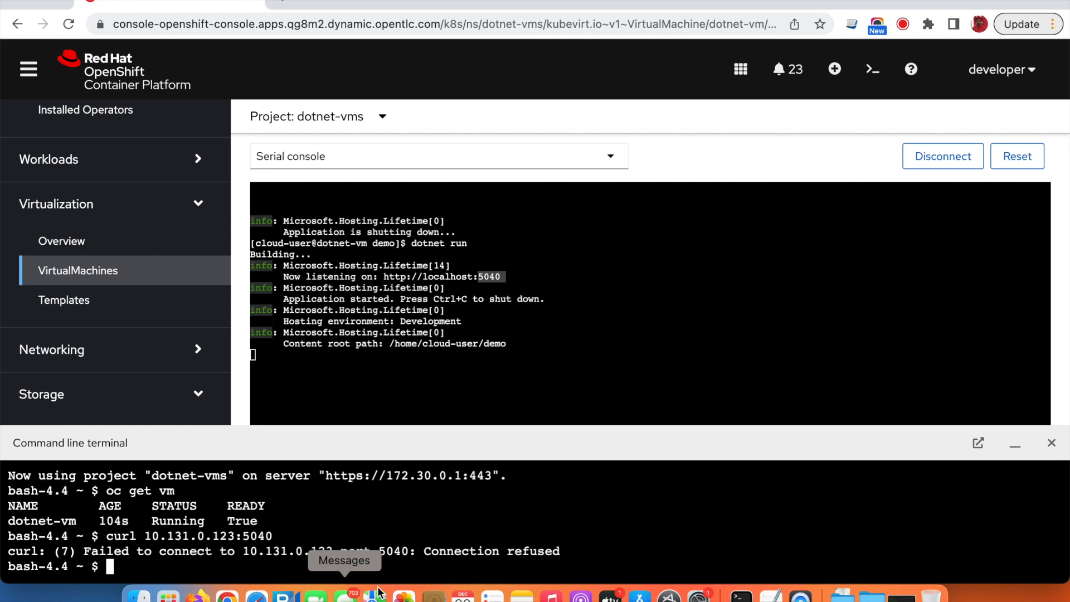
drag(417, 550, 554, 551)
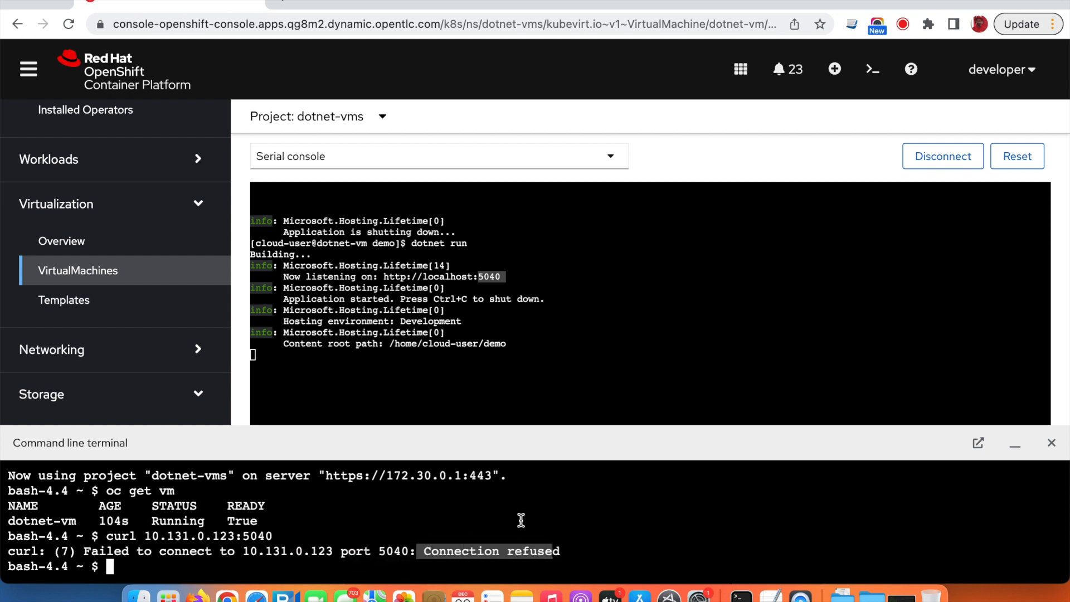
drag(422, 276, 472, 276)
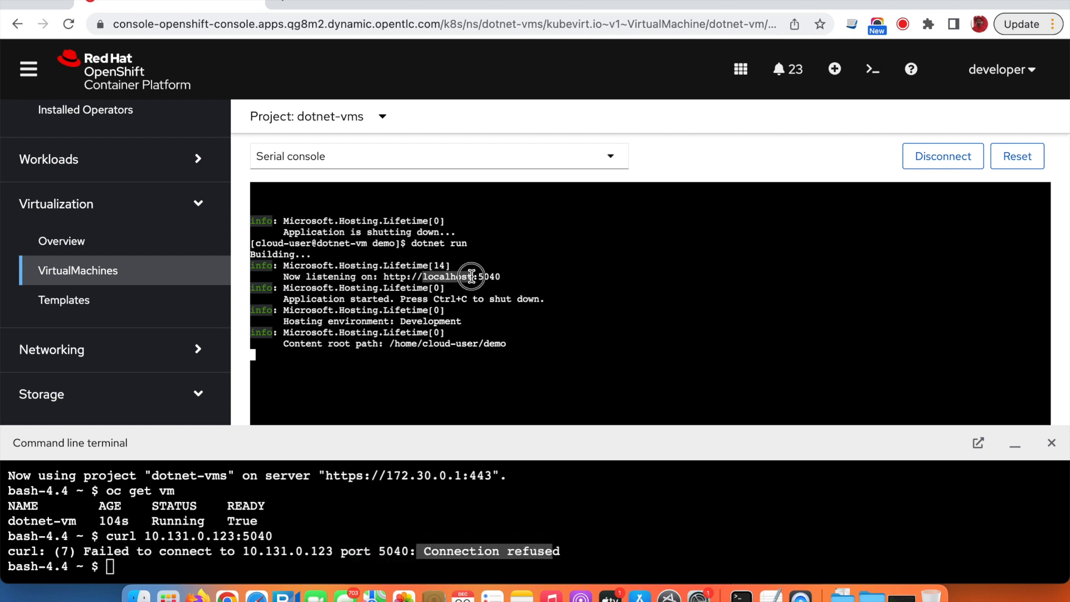
drag(456, 338, 457, 337)
click(457, 336)
key(ctrl+c)
scroll(494, 349, down, 2)
key(Up)
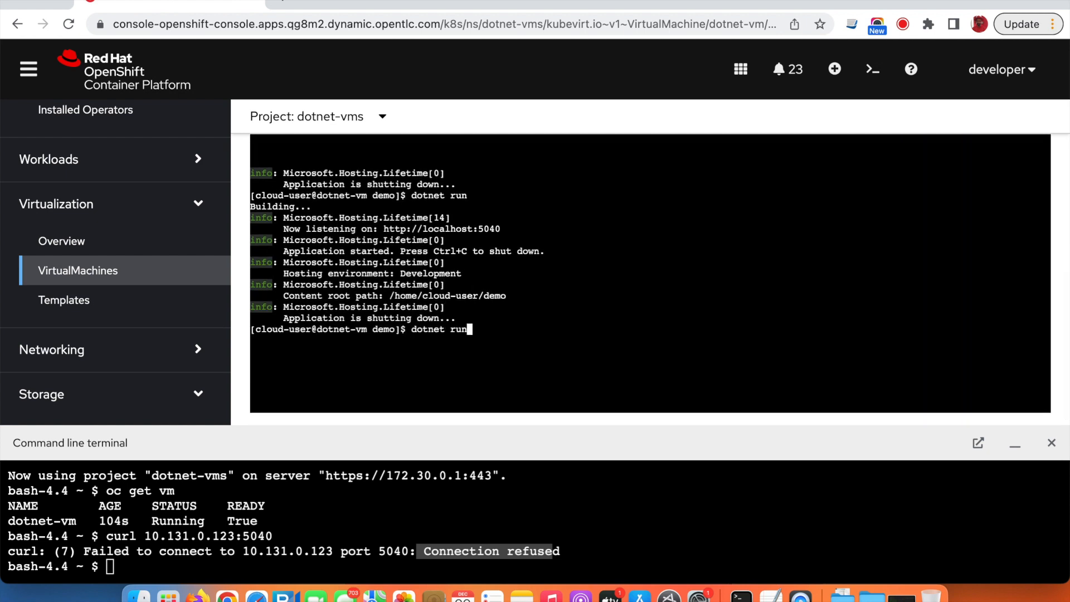
key(super+v)
key(Return)
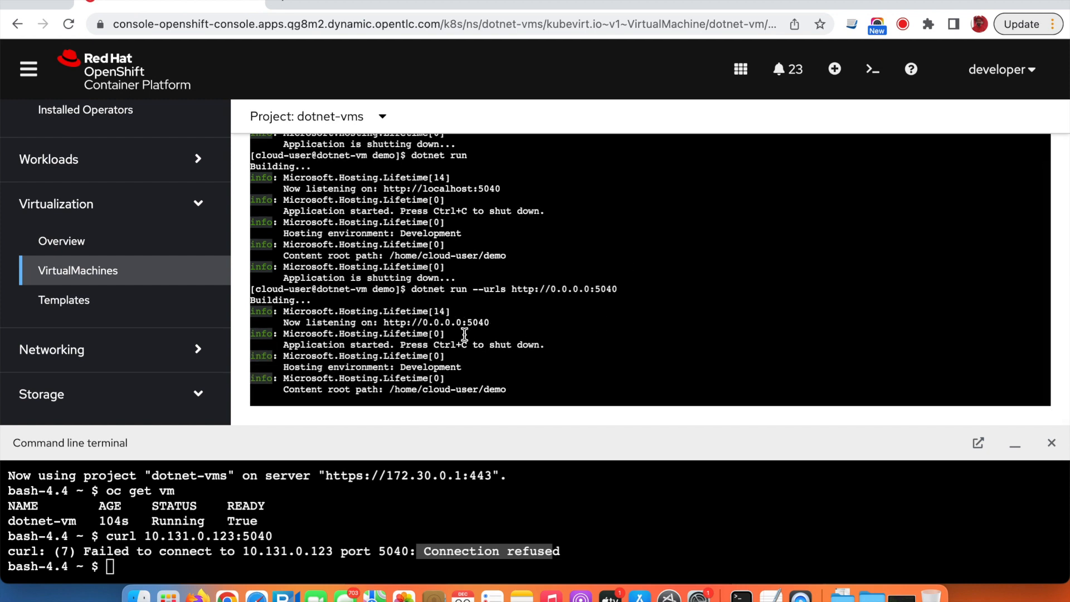
drag(388, 323, 489, 322)
- Rerun the curl to get Hello World!, clear the terminal, and stop the app
click(485, 496)
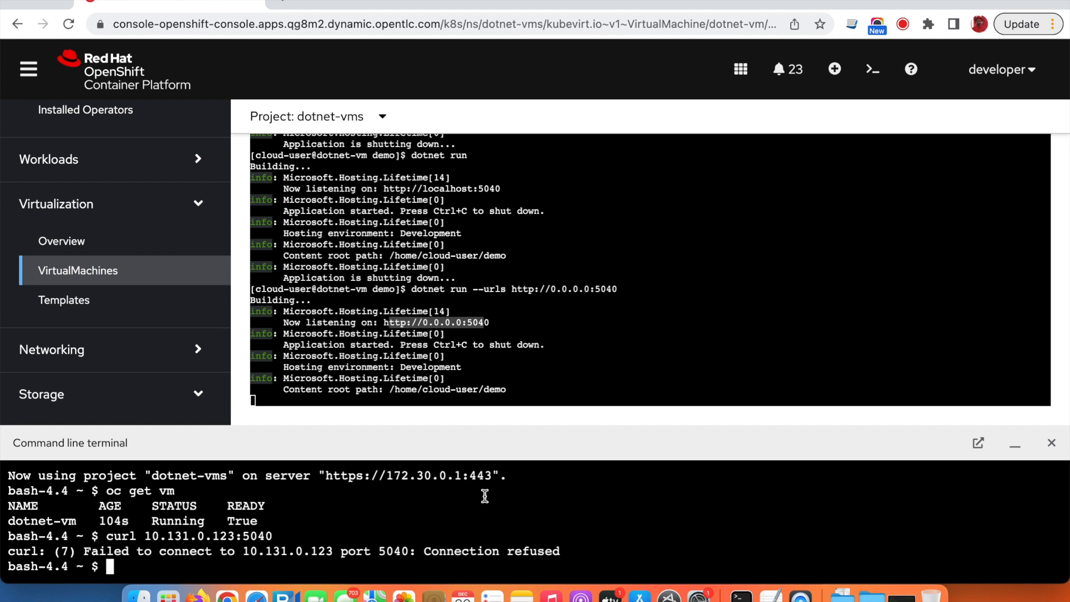
key(Up)
key(Return)
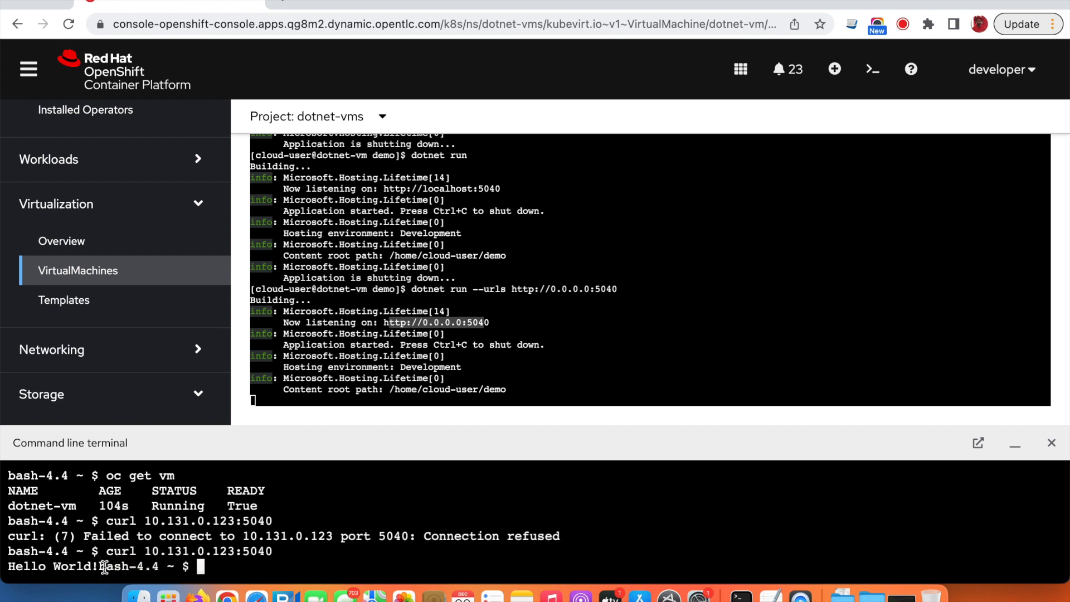
drag(100, 567, 4, 567)
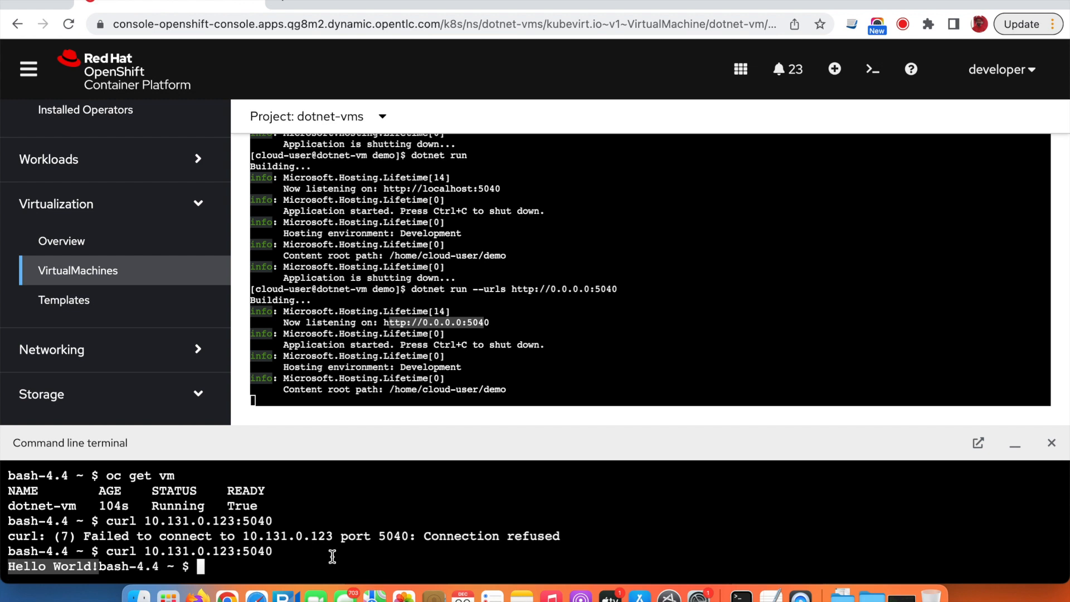
click(301, 560)
text(clear)
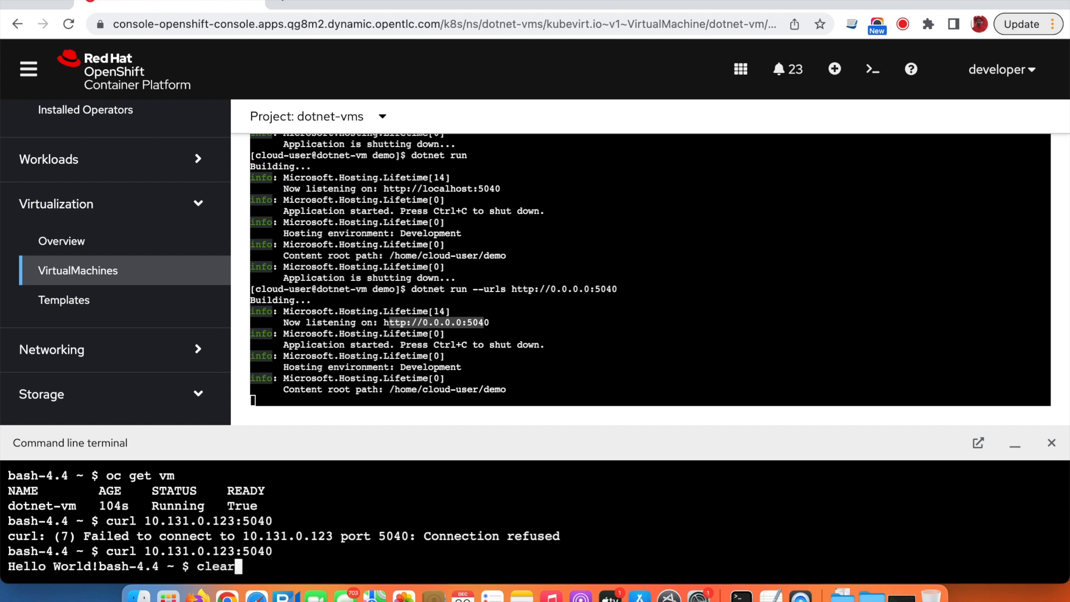
key(Return)
click(565, 322)
key(ctrl+c)
- Open dotnet-vm's Details tab and note its current IP 10.131.0.123
scroll(538, 306, up, 5)
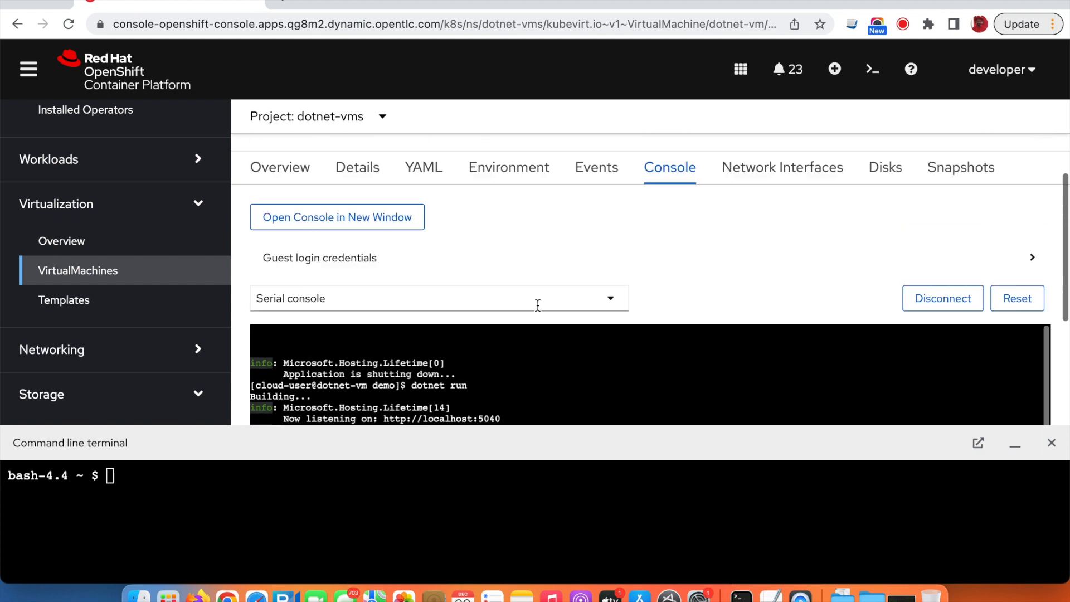
click(356, 243)
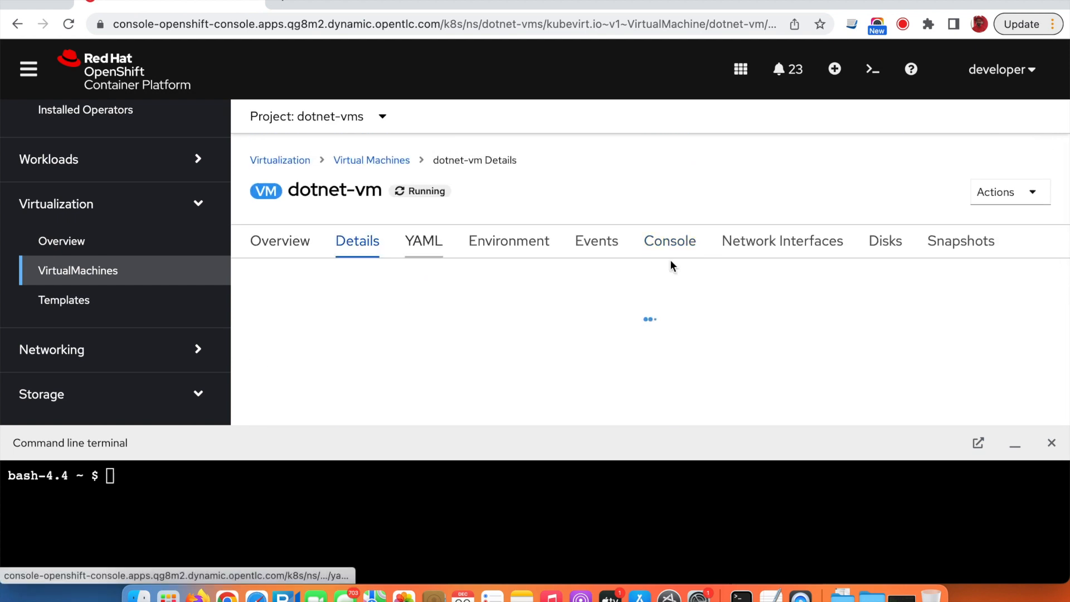
scroll(670, 259, down, 3)
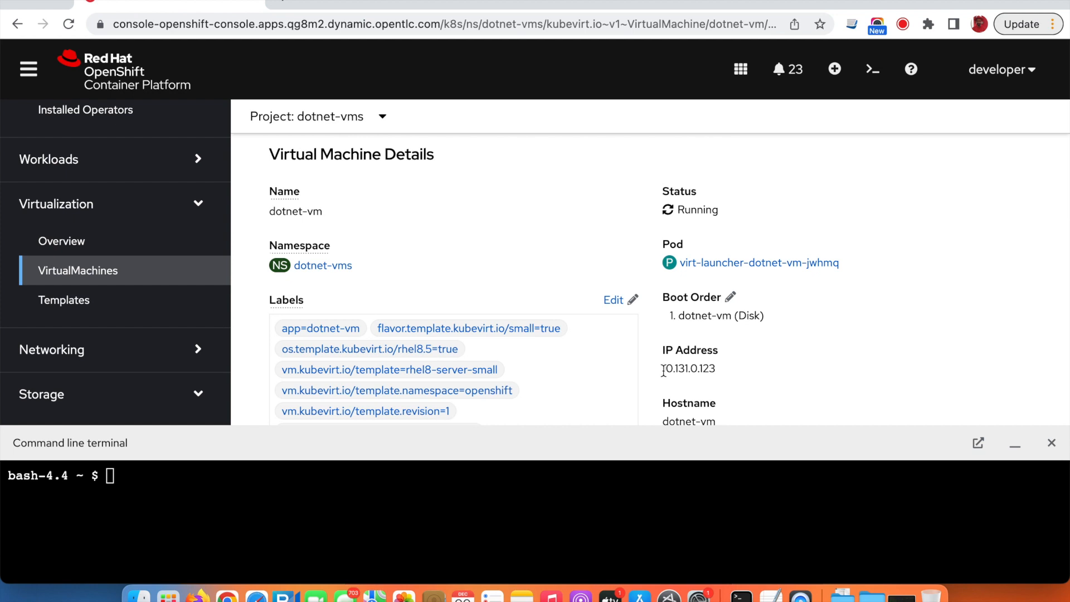
drag(664, 370, 720, 370)
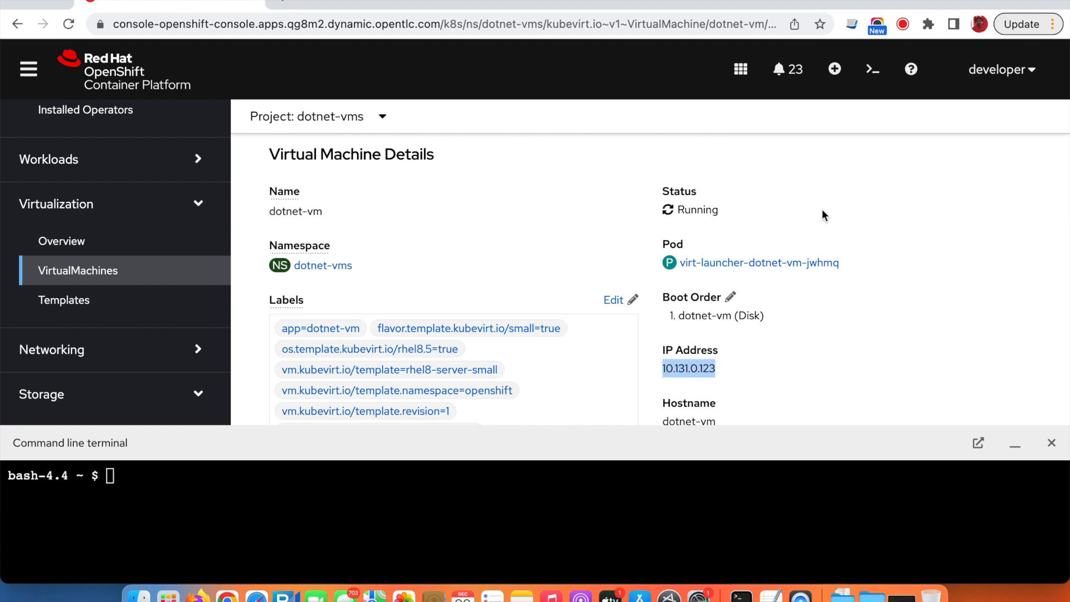
scroll(820, 195, up, 3)
- Restart dotnet-vm via Actions and wait until it runs again with IP 10.131.0.124
click(1033, 195)
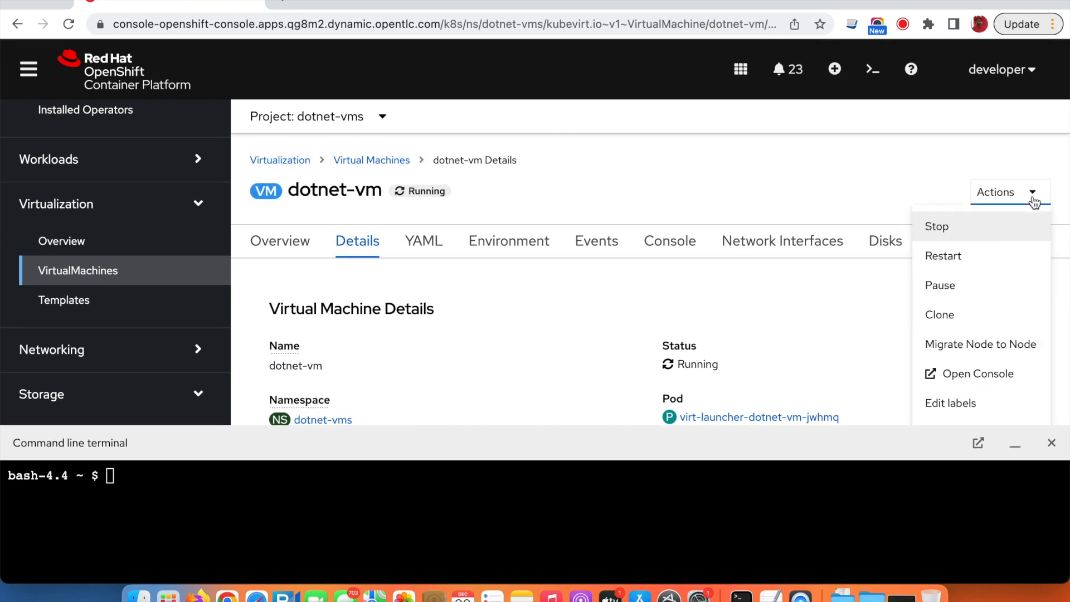
click(948, 256)
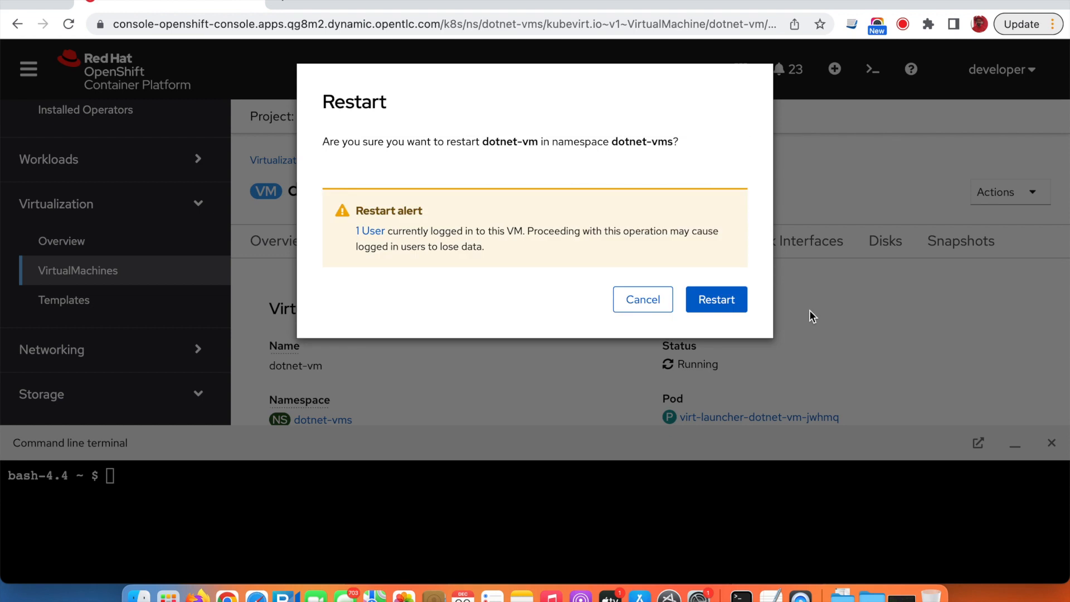
click(720, 303)
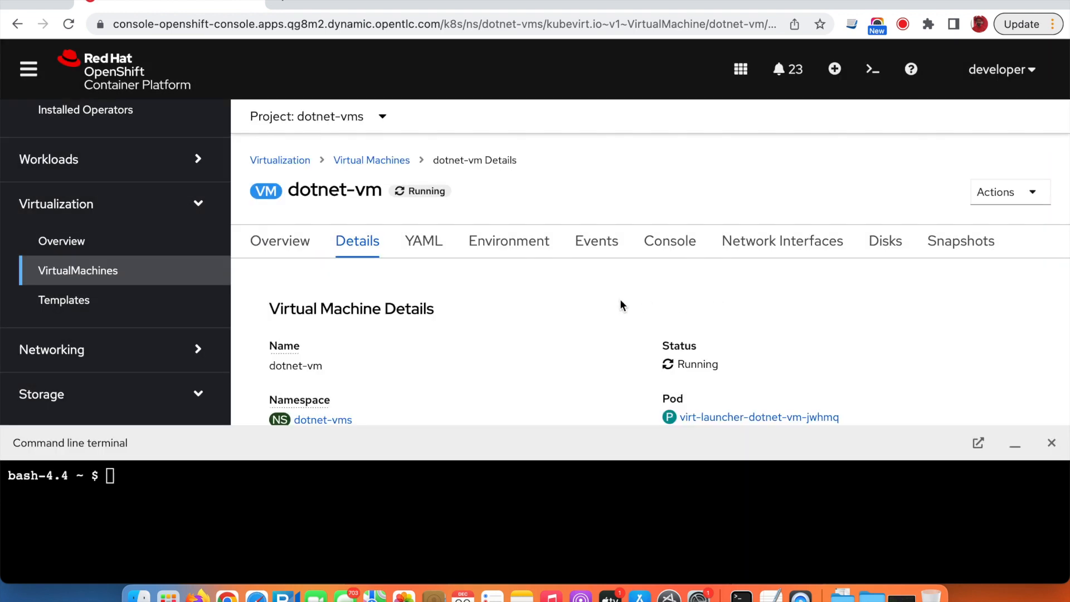
scroll(622, 305, down, 3)
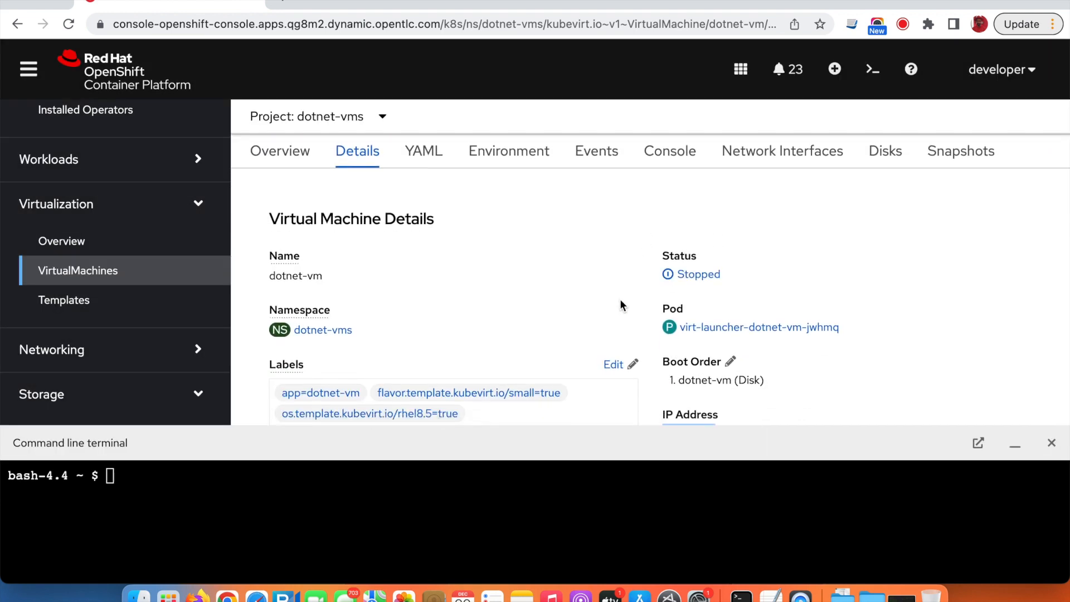
drag(741, 275, 641, 274)
click(792, 232)
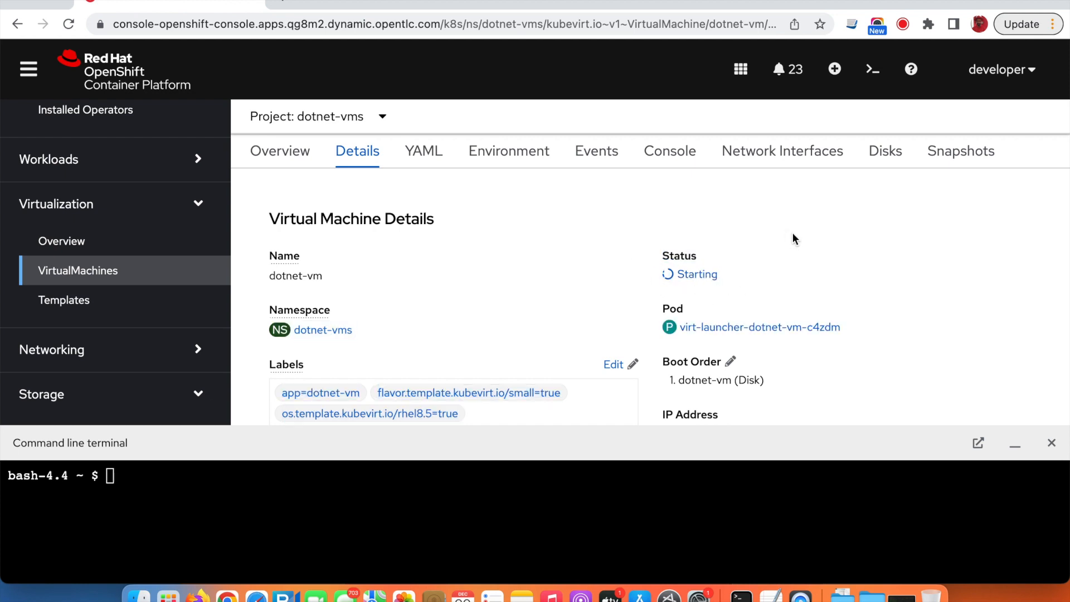
scroll(814, 251, down, 3)
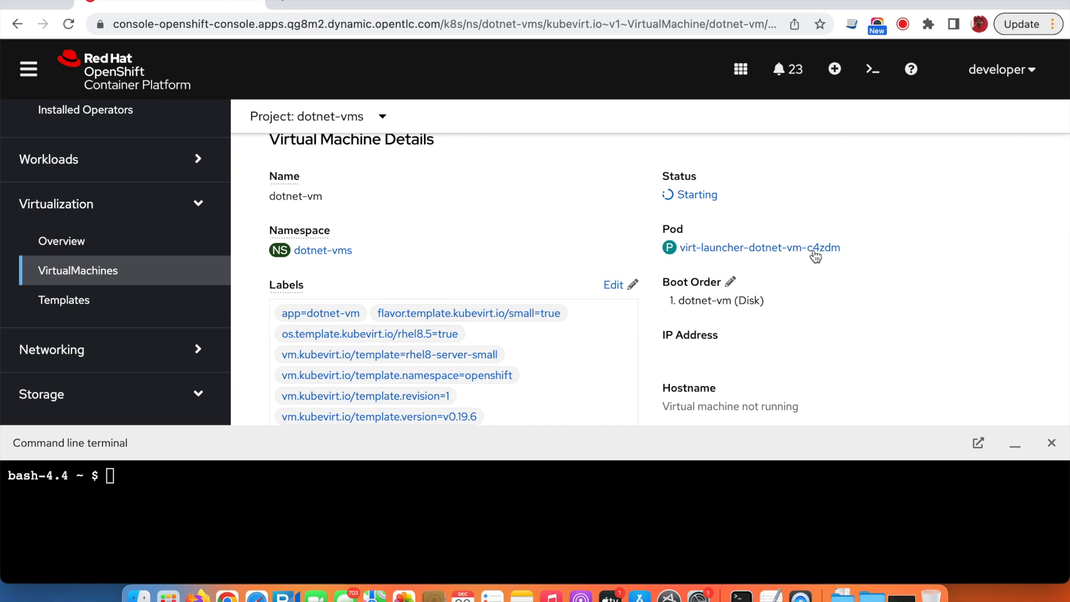
drag(664, 335, 716, 349)
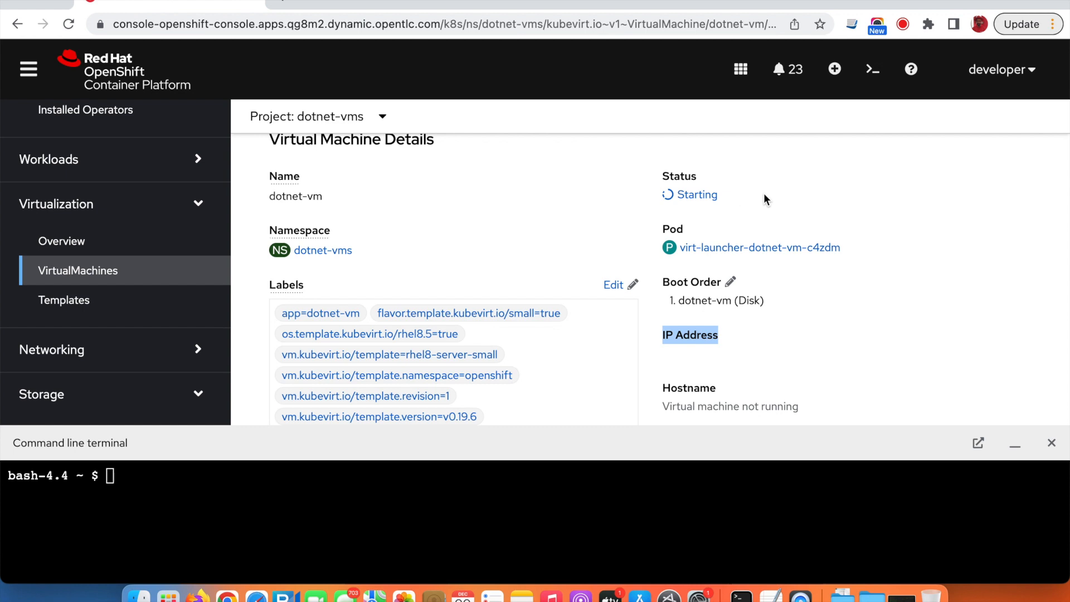
click(687, 172)
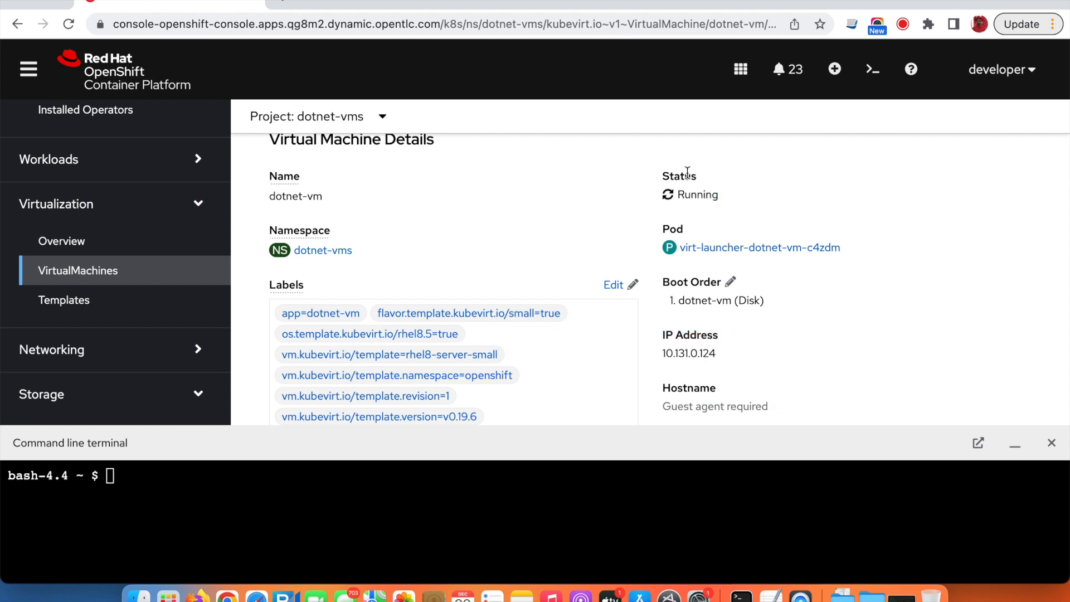
drag(662, 355, 733, 360)
- Run 'curl 10.131.0.123:5040', cancel it unanswered, and compare with the new IP 10.131.0.124
click(185, 539)
text(curl 10.131.0.123:5040)
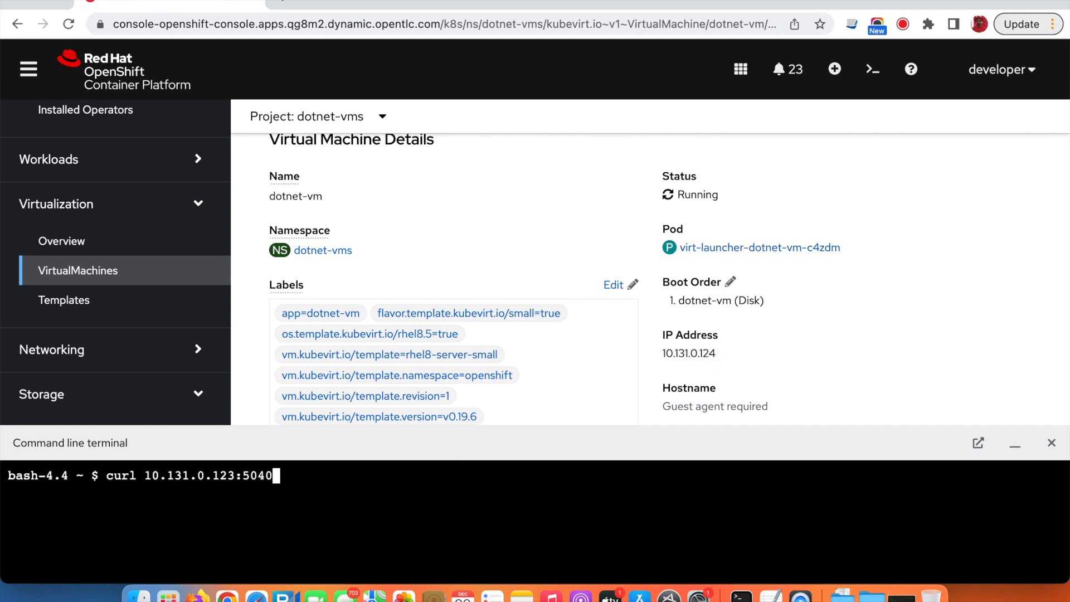
key(Return)
key(ctrl+c)
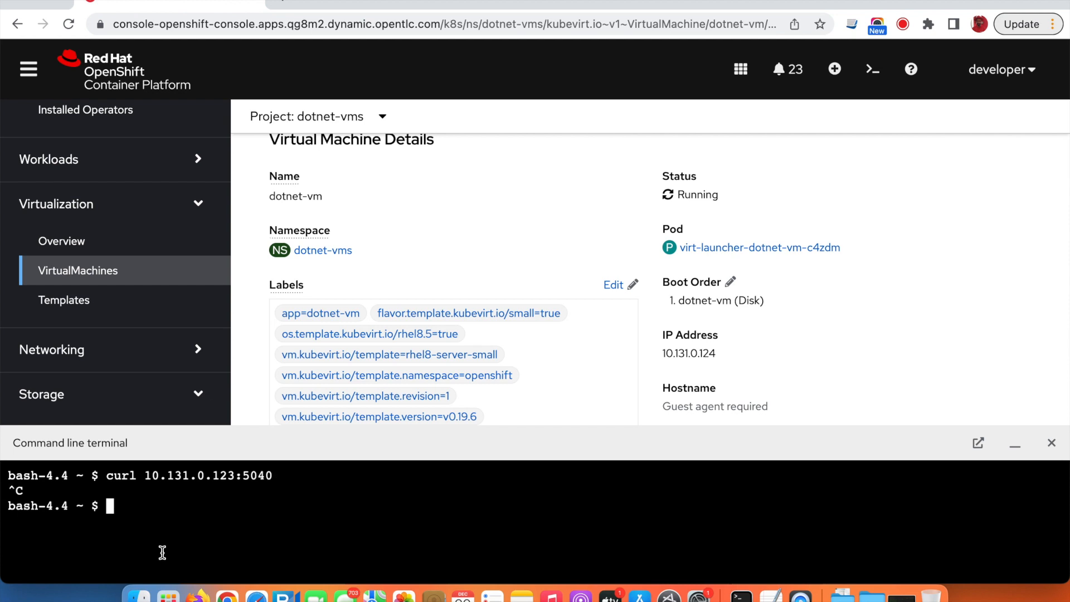
drag(148, 475, 235, 476)
drag(663, 353, 738, 354)
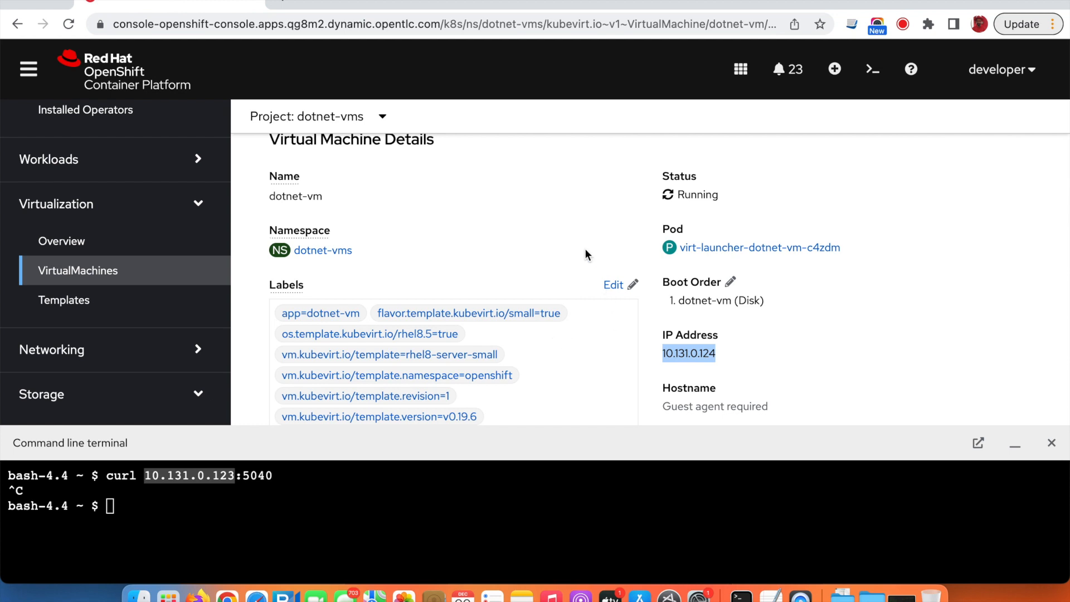
- View dotnet-vm's overview, then check Networking > Services, which lists no Services
scroll(585, 252, up, 3)
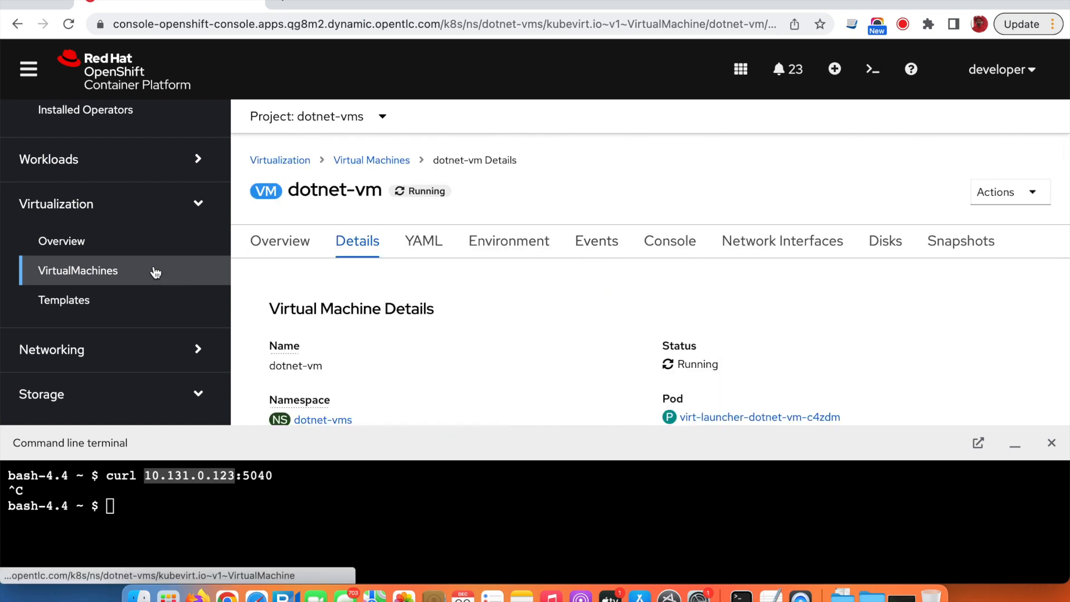
scroll(153, 270, down, 1)
click(291, 248)
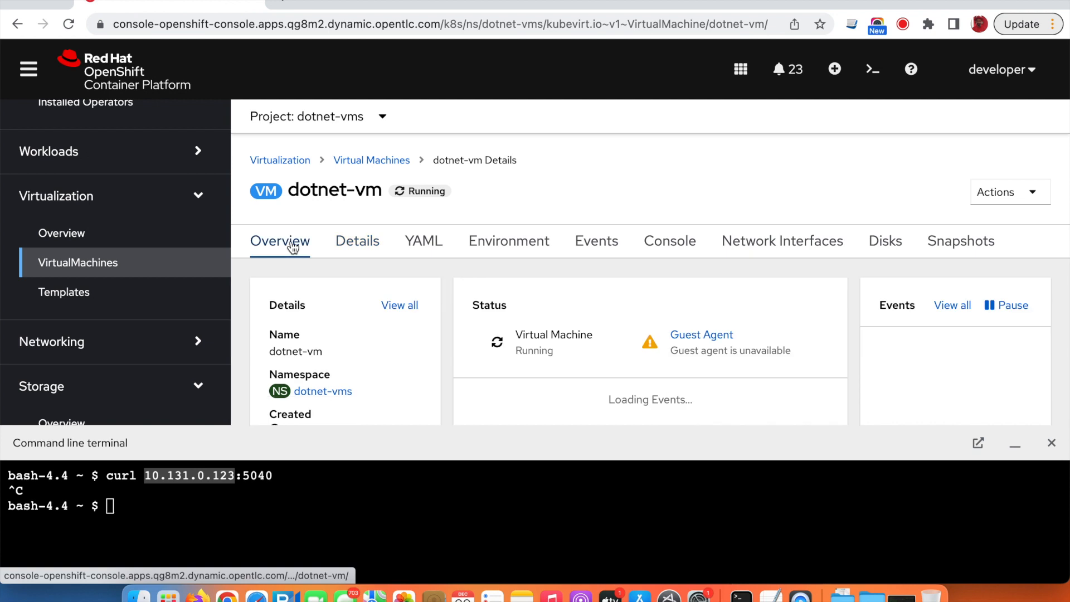
scroll(492, 273, down, 1)
scroll(479, 272, up, 1)
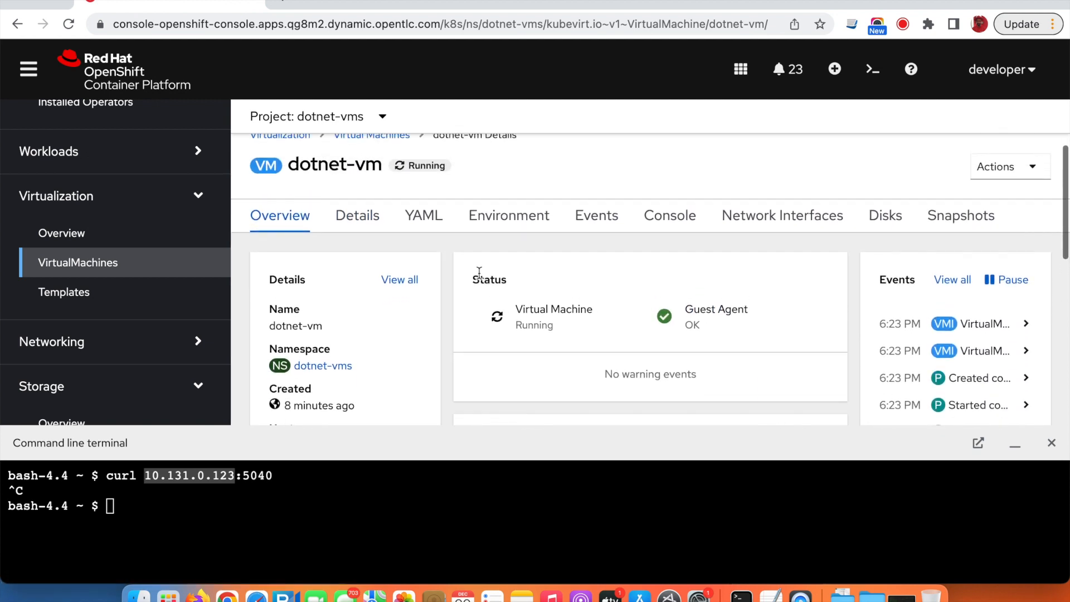
scroll(66, 337, down, 2)
click(66, 278)
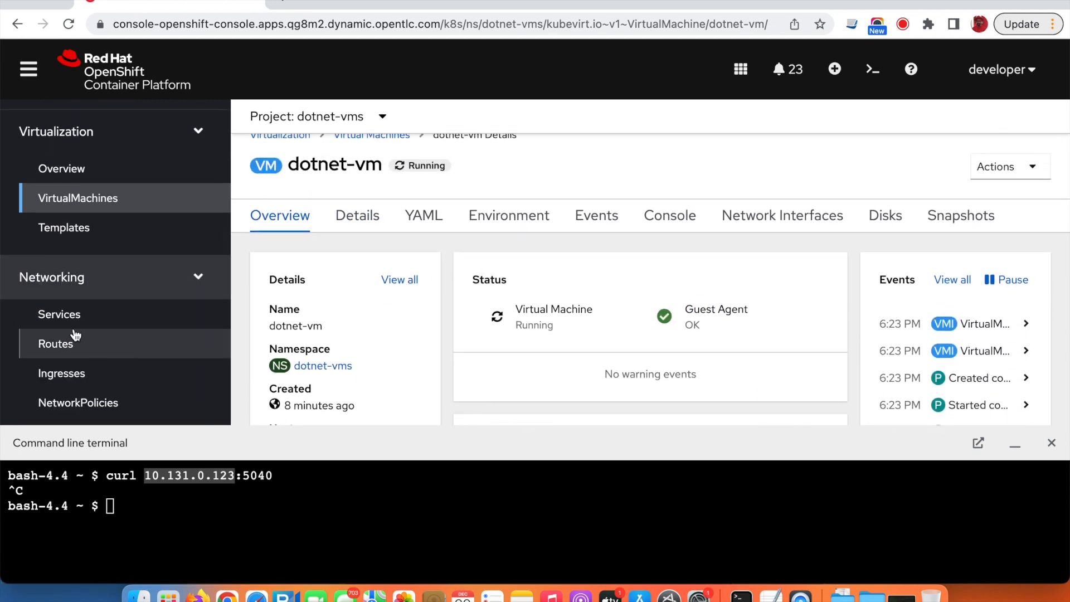
click(62, 313)
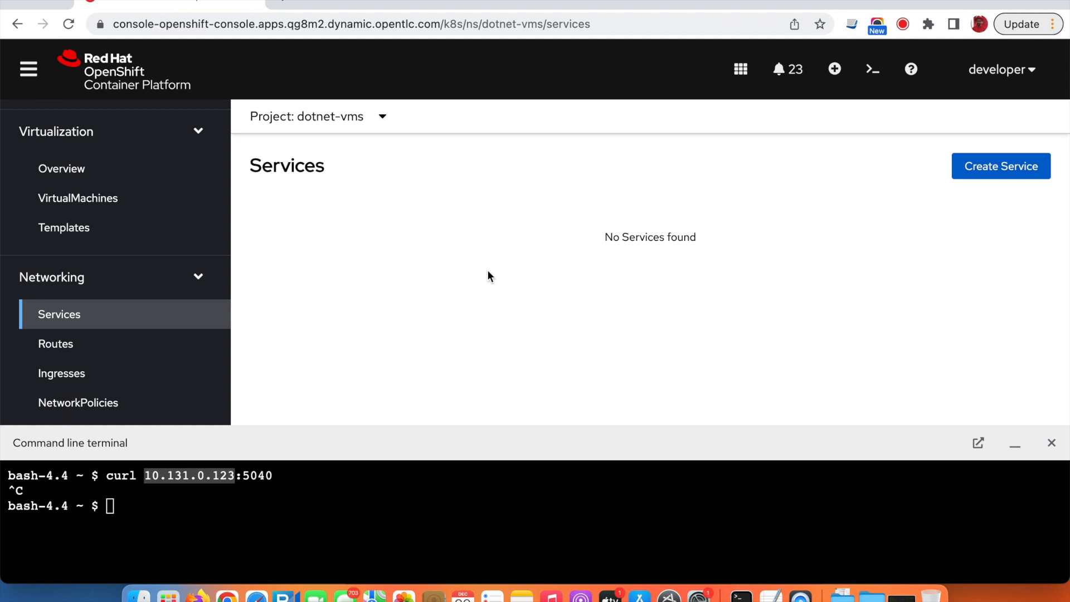
- Go back to Virtualization > VirtualMachines and open dotnet-vm
scroll(144, 311, up, 3)
click(100, 281)
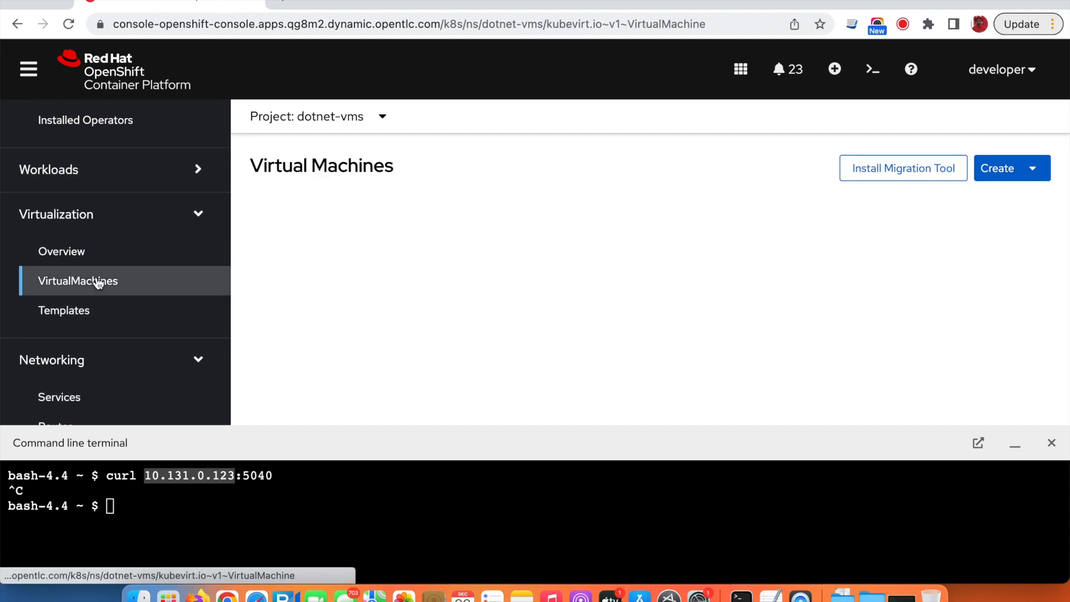
click(301, 310)
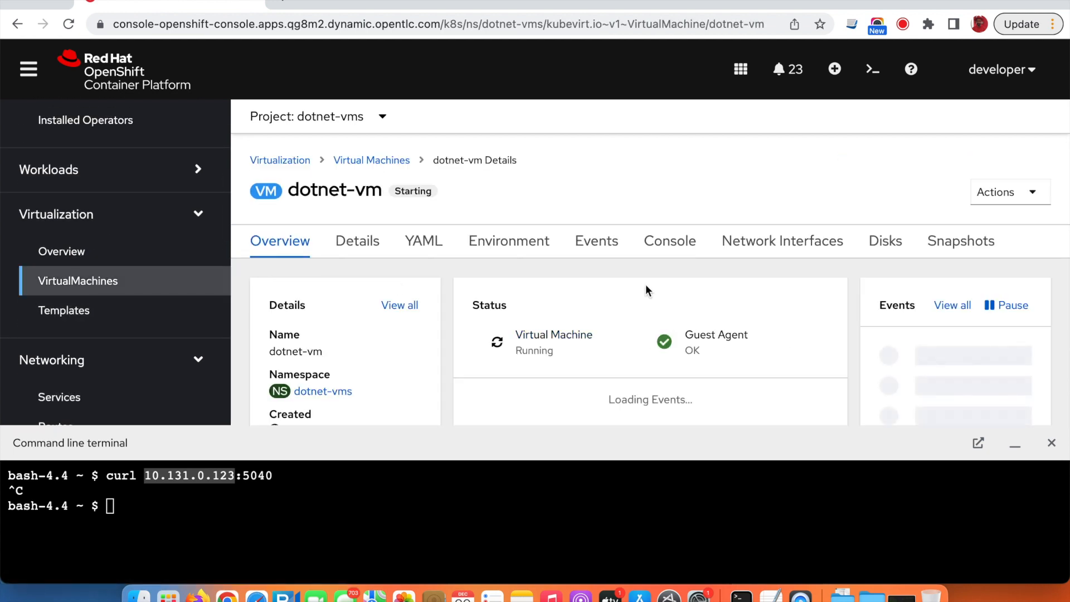
scroll(645, 285, down, 1)
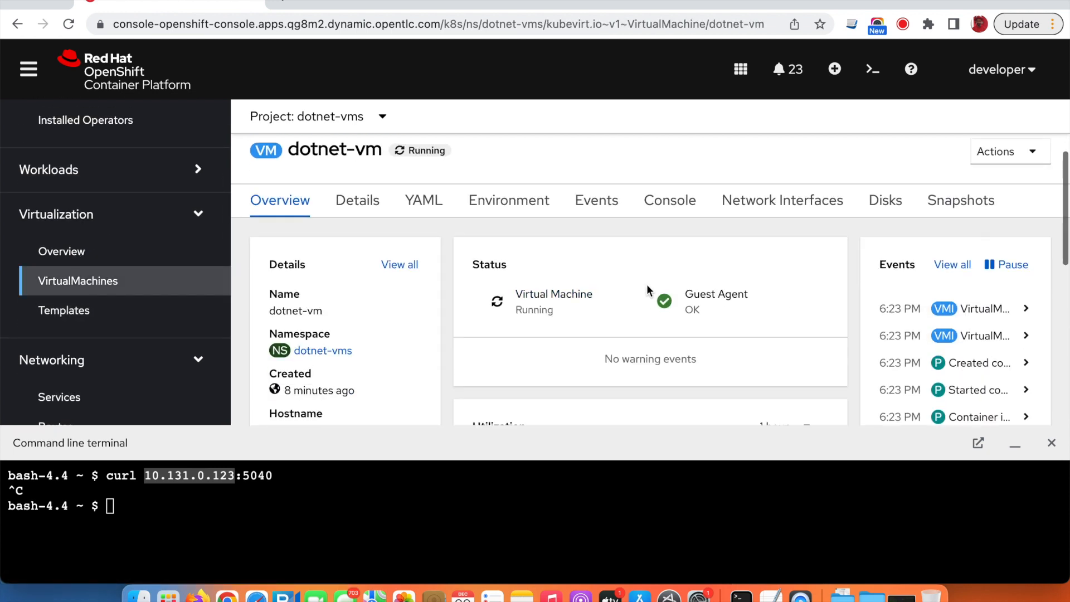
- Open dotnet-vm's YAML, enlarge the editor, and locate the template labels section
click(431, 203)
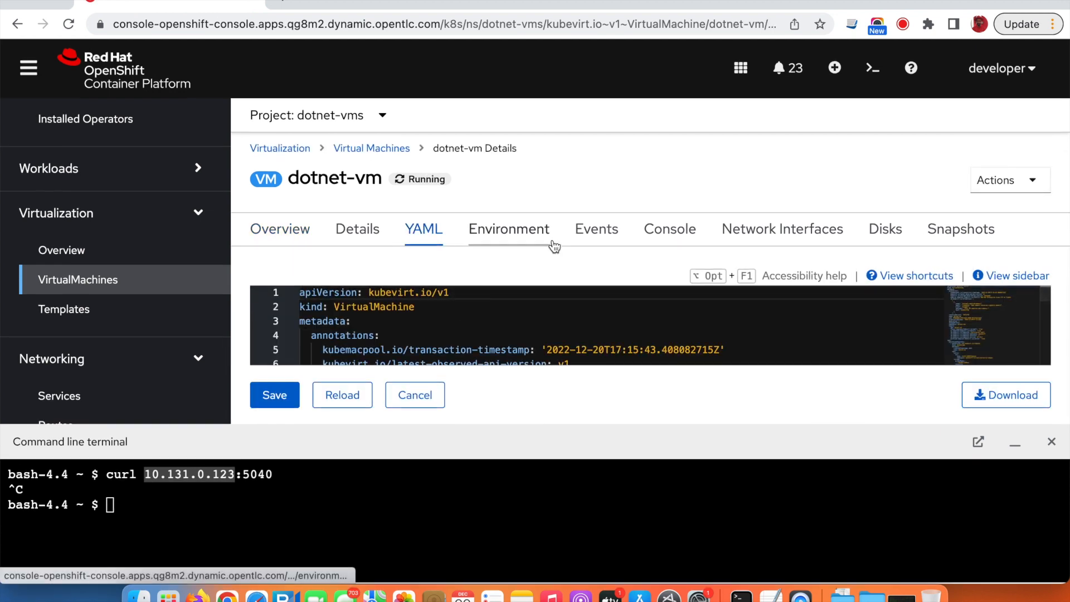
scroll(537, 311, down, 15)
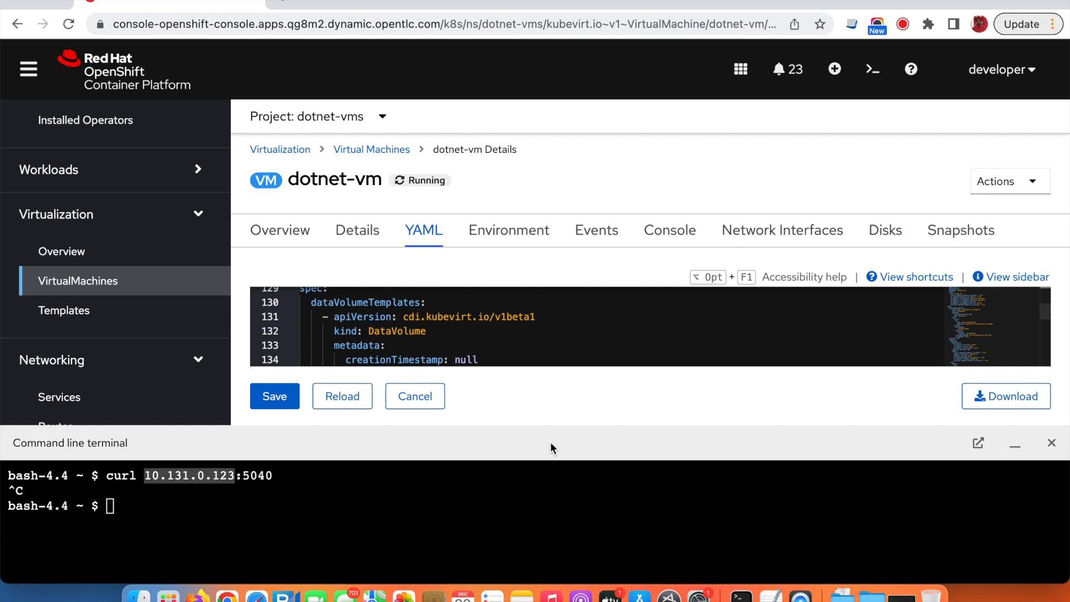
drag(554, 432, 555, 536)
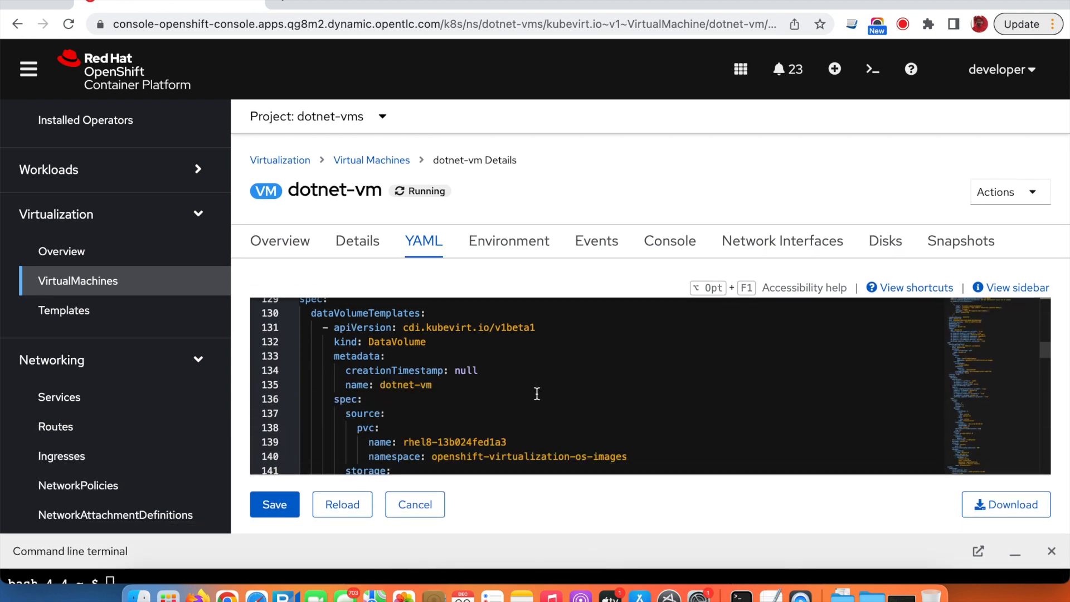
scroll(535, 394, up, 2)
scroll(535, 394, down, 8)
scroll(537, 394, down, 1)
scroll(536, 394, up, 1)
click(329, 337)
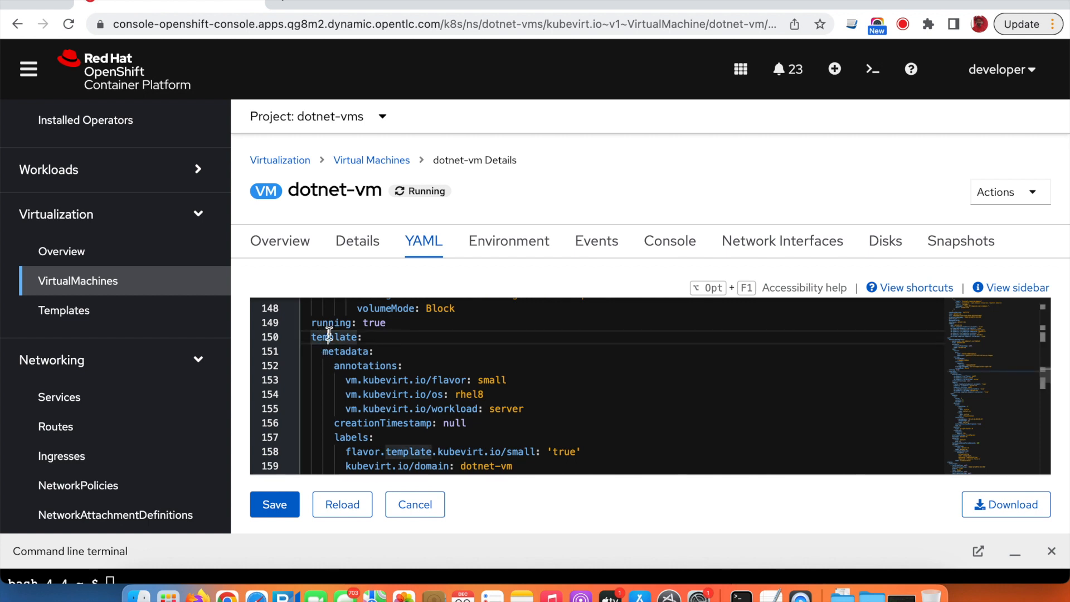
scroll(329, 333, down, 3)
- Add the template label 'vm.name: dotnet' and save the VM definition
click(627, 402)
key(Return)
text(vm.name: dotnet)
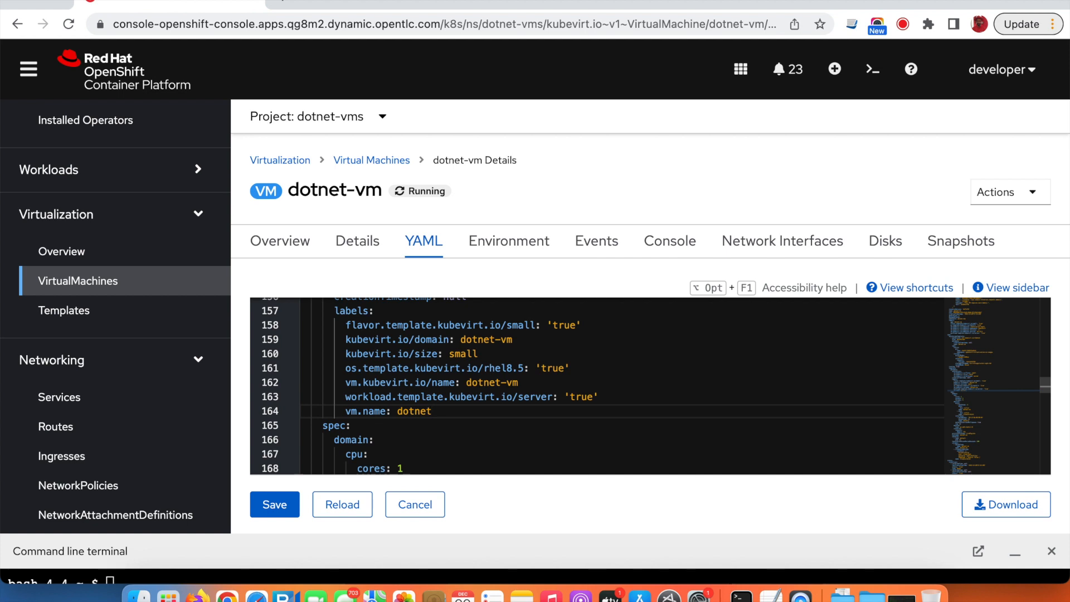
key(shift+Home)
key(super+c)
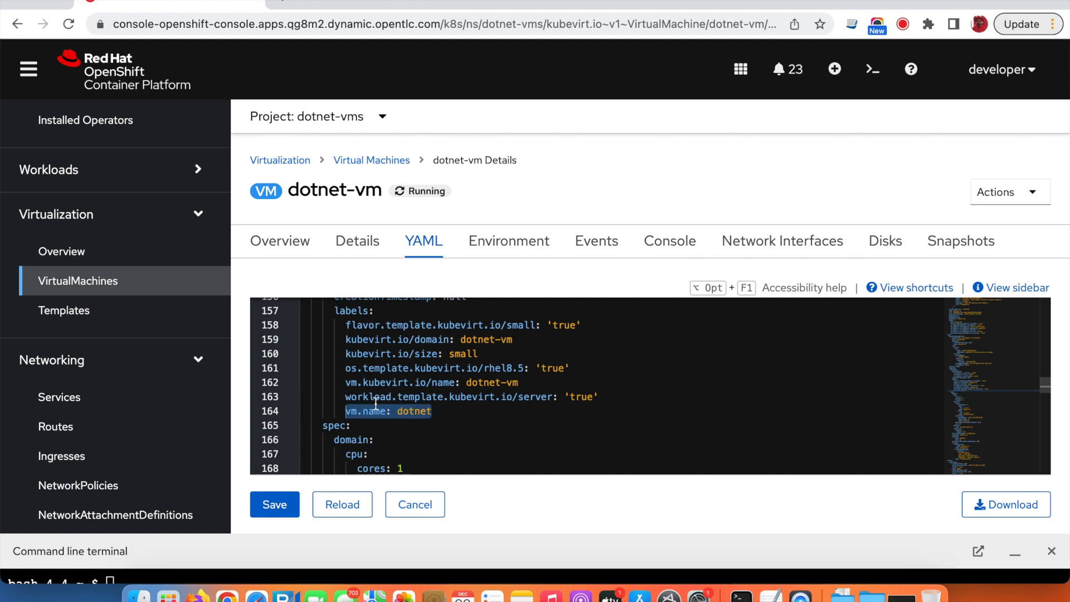
scroll(405, 400, down, 2)
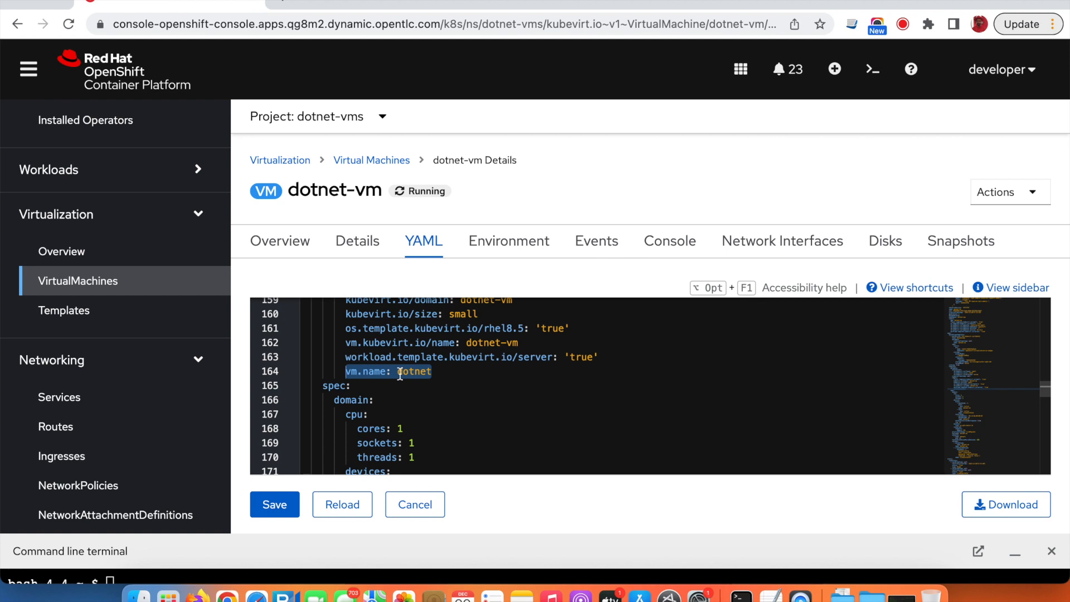
click(275, 507)
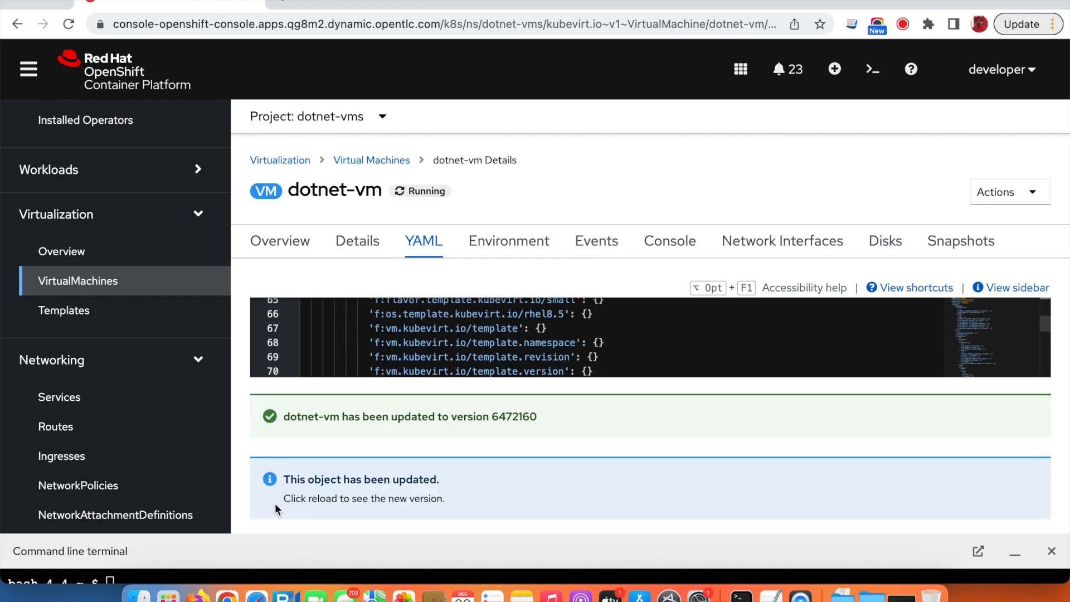
- Reload the YAML, search to confirm the vm.name: dotnet label, then view Details
click(367, 245)
click(426, 246)
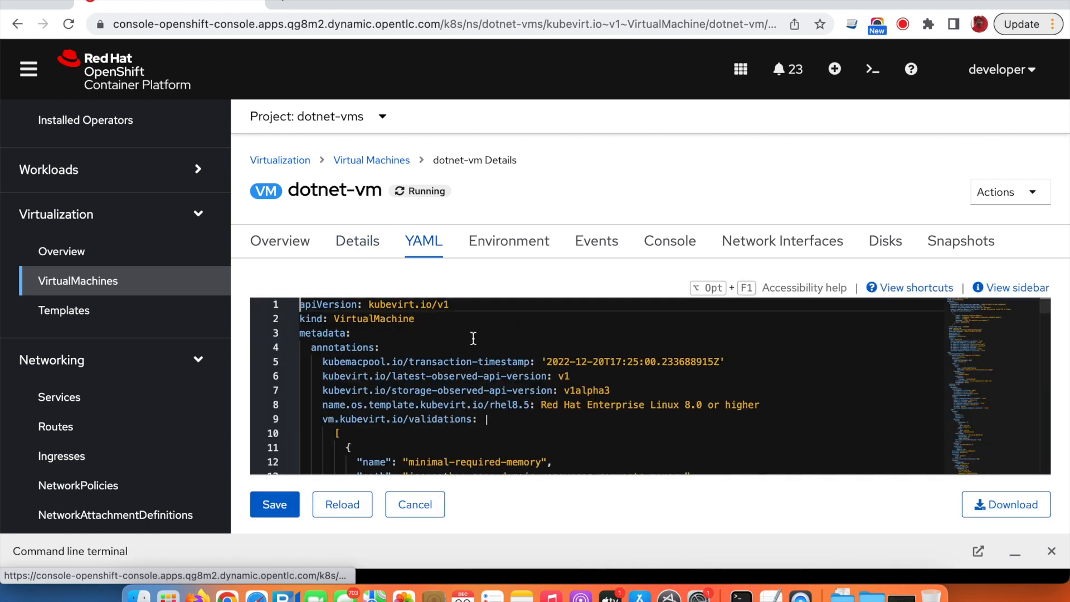
key(super+f)
key(super+v)
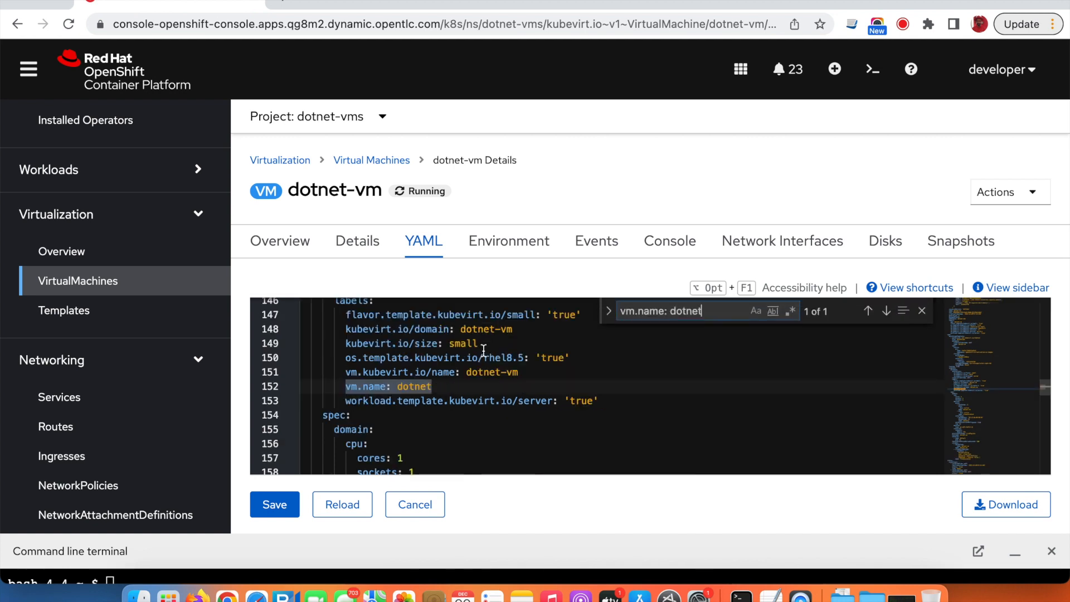
key(Escape)
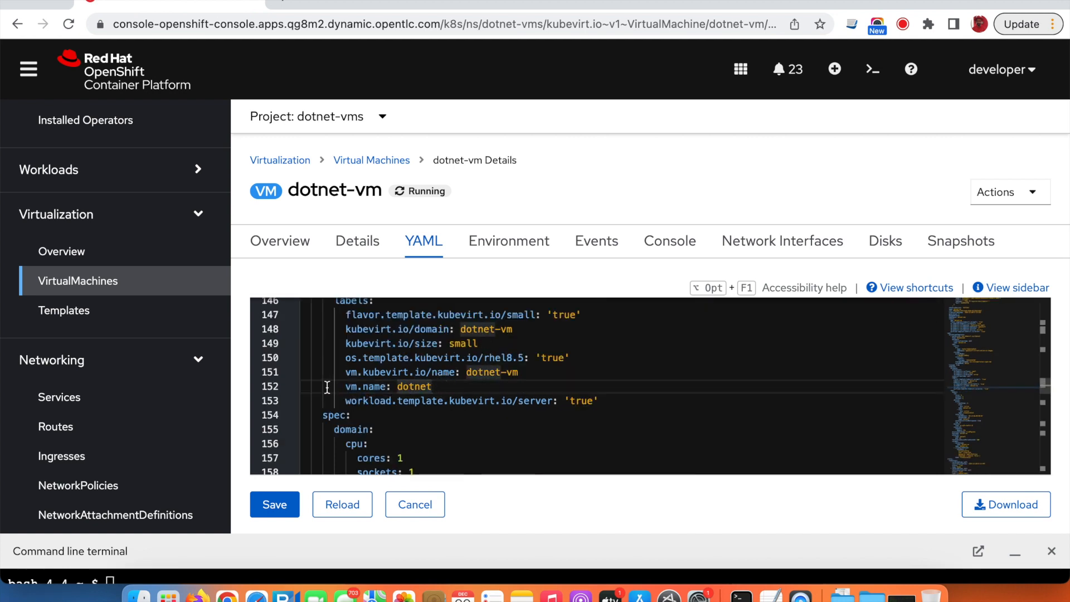
click(359, 246)
scroll(666, 307, down, 2)
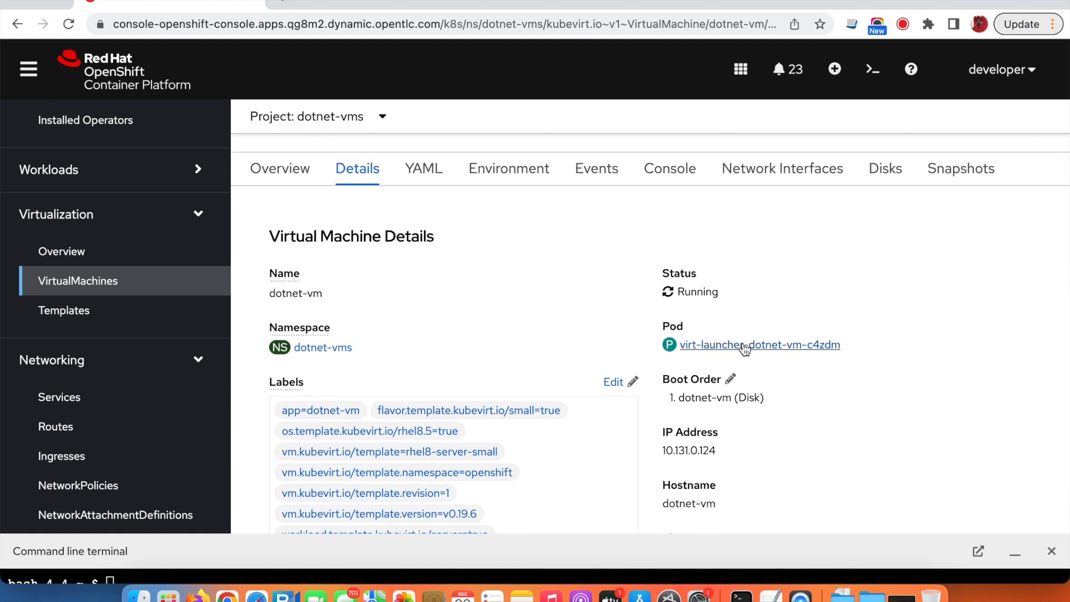
- Open pod virt-launcher-dotnet-vm-c4zdm's YAML and locate its labels, including vm.kubevirt.io/name: dotnet-vm
click(745, 346)
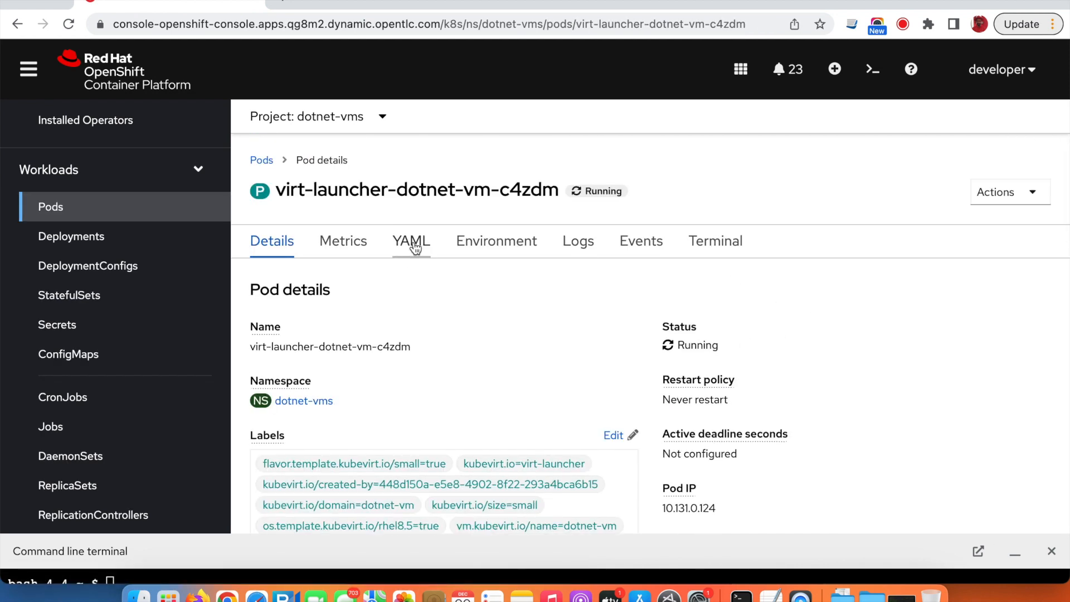
click(412, 246)
scroll(463, 340, down, 3)
scroll(466, 344, up, 3)
scroll(467, 344, down, 10)
scroll(467, 344, down, 20)
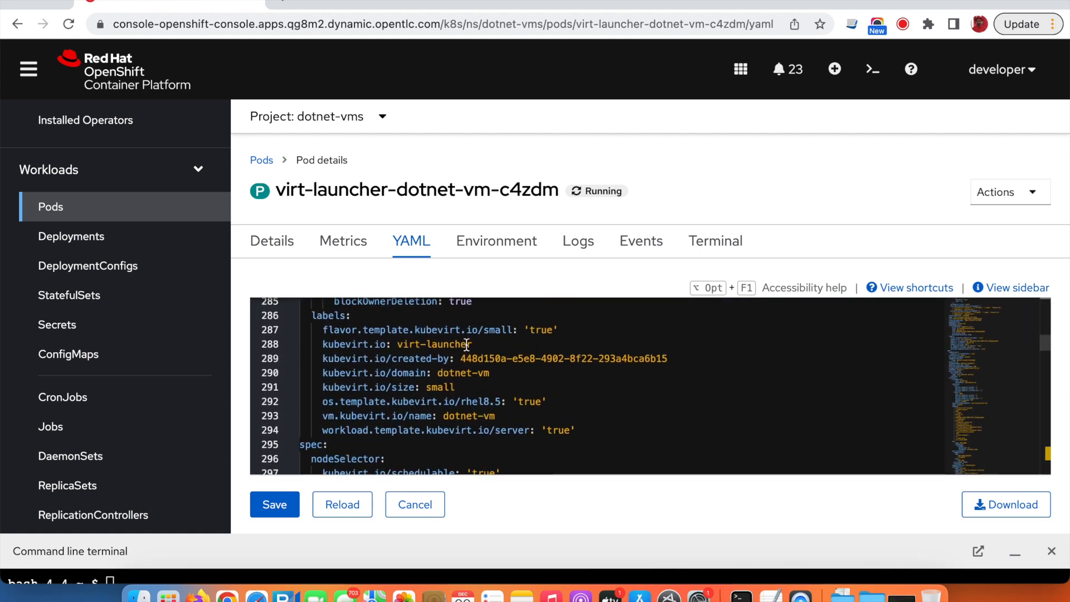
scroll(467, 344, up, 1)
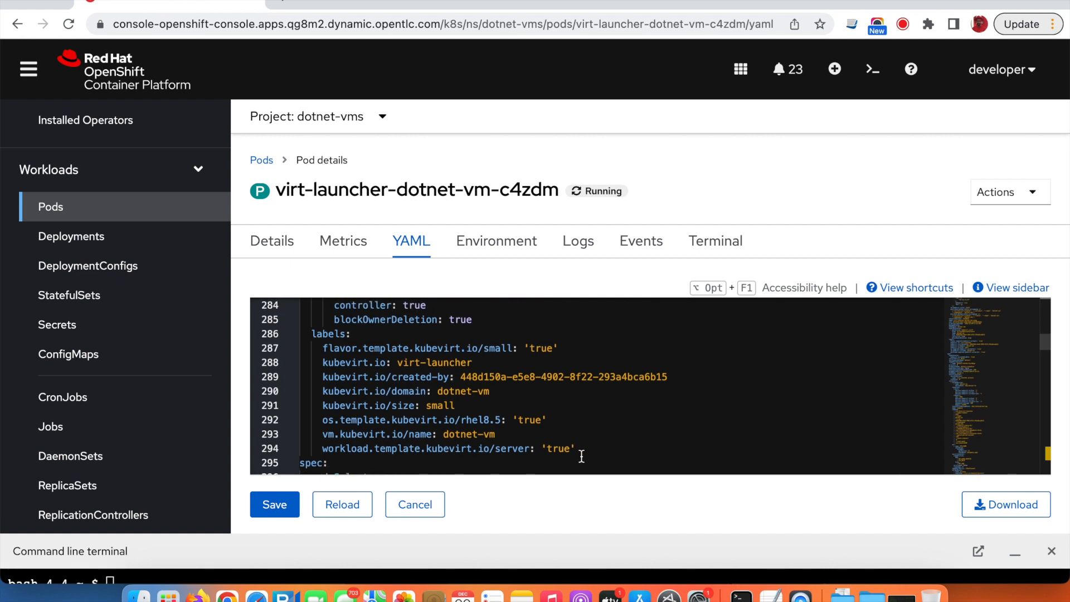
drag(594, 448, 311, 350)
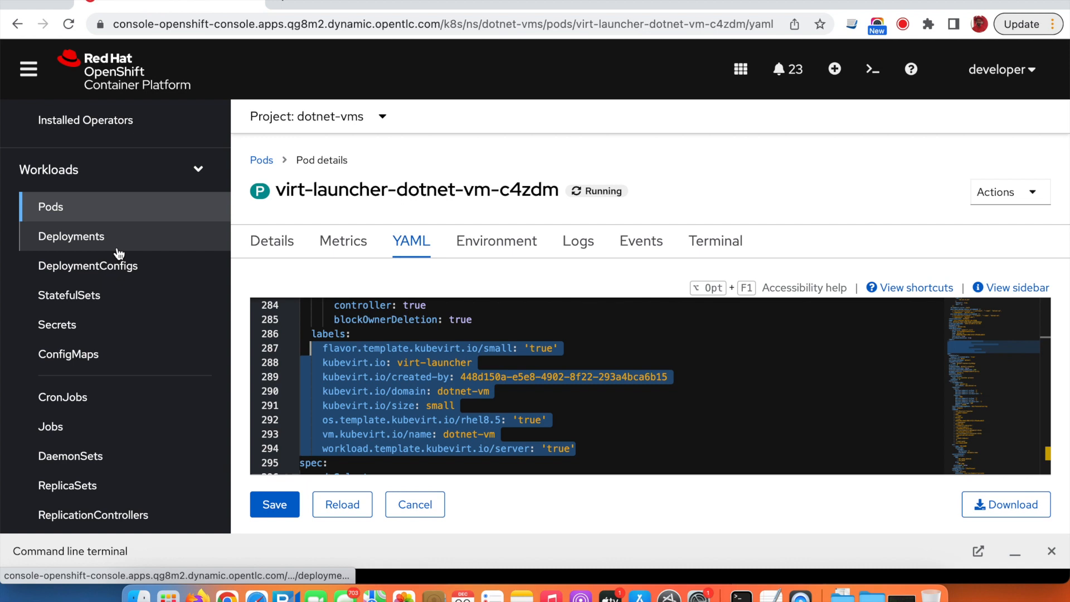
scroll(119, 254, up, 5)
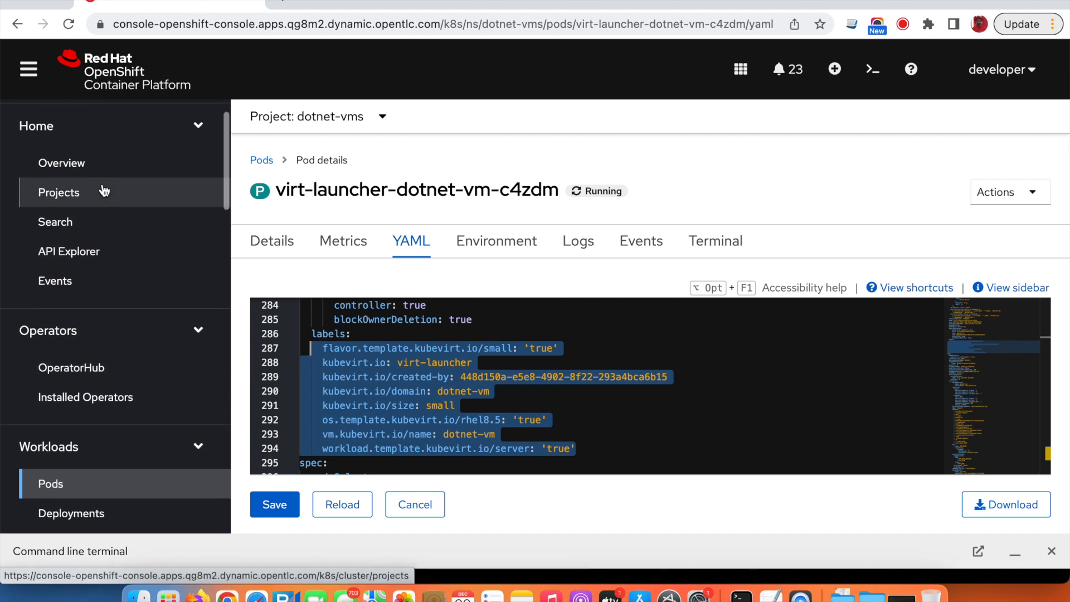
scroll(103, 192, down, 10)
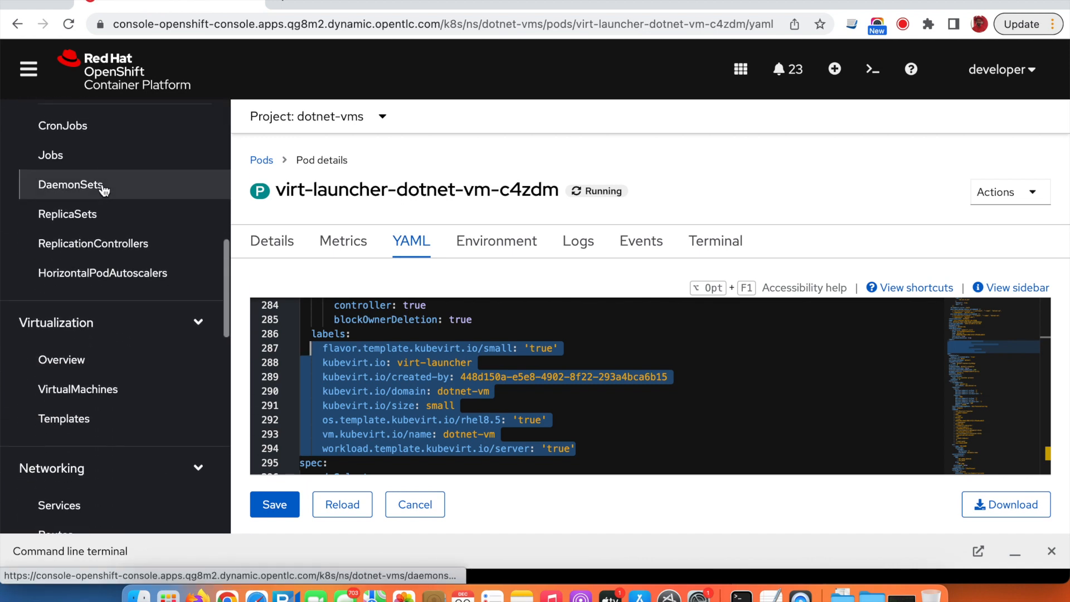
scroll(103, 191, down, 1)
- Restart dotnet-vm from the VirtualMachines list and open its details page
click(107, 354)
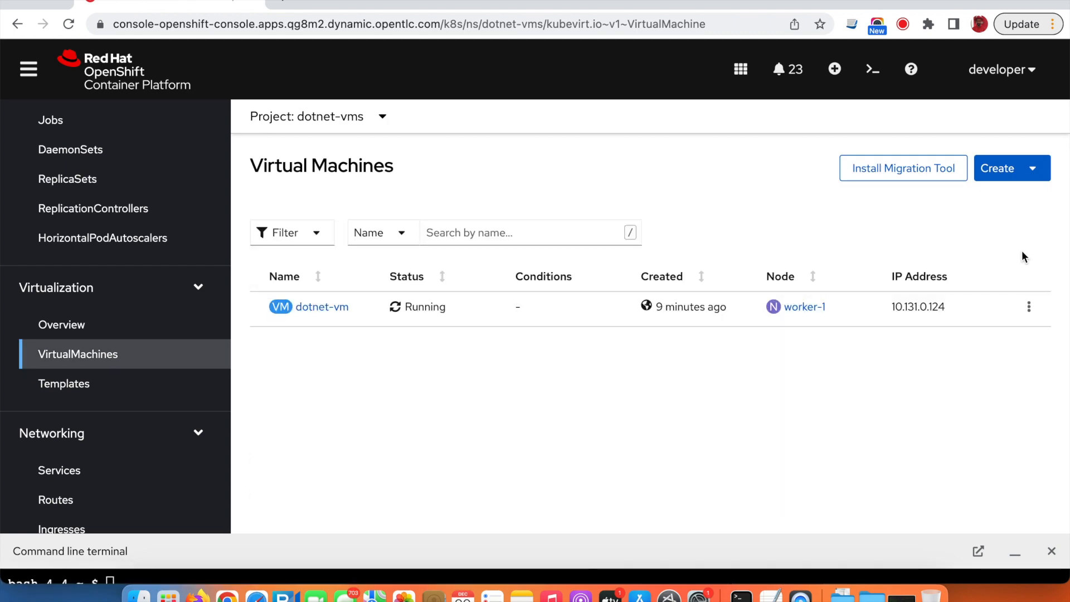
click(1029, 307)
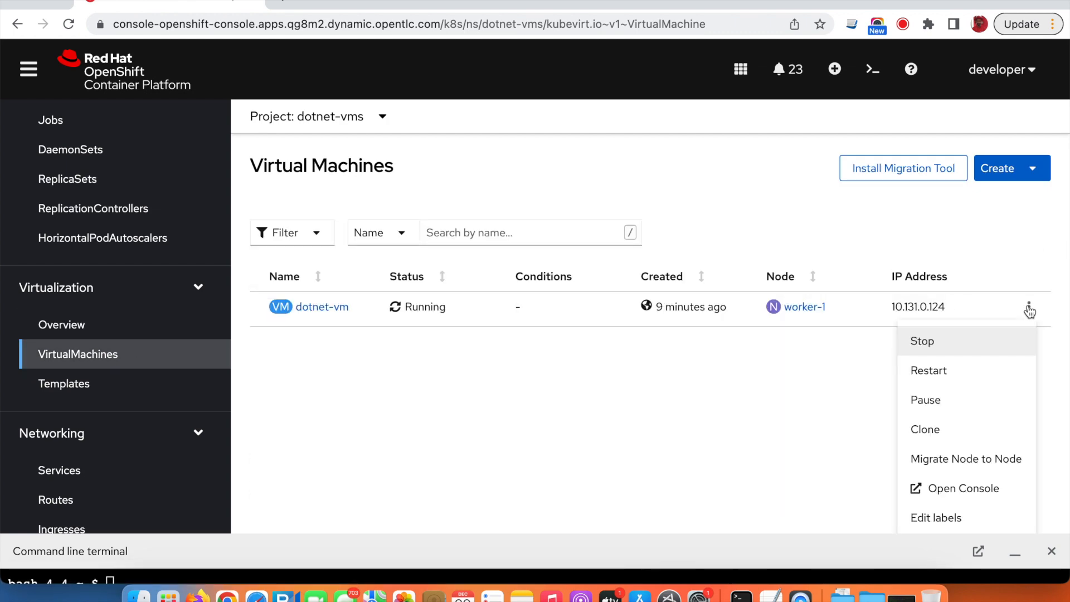
click(939, 374)
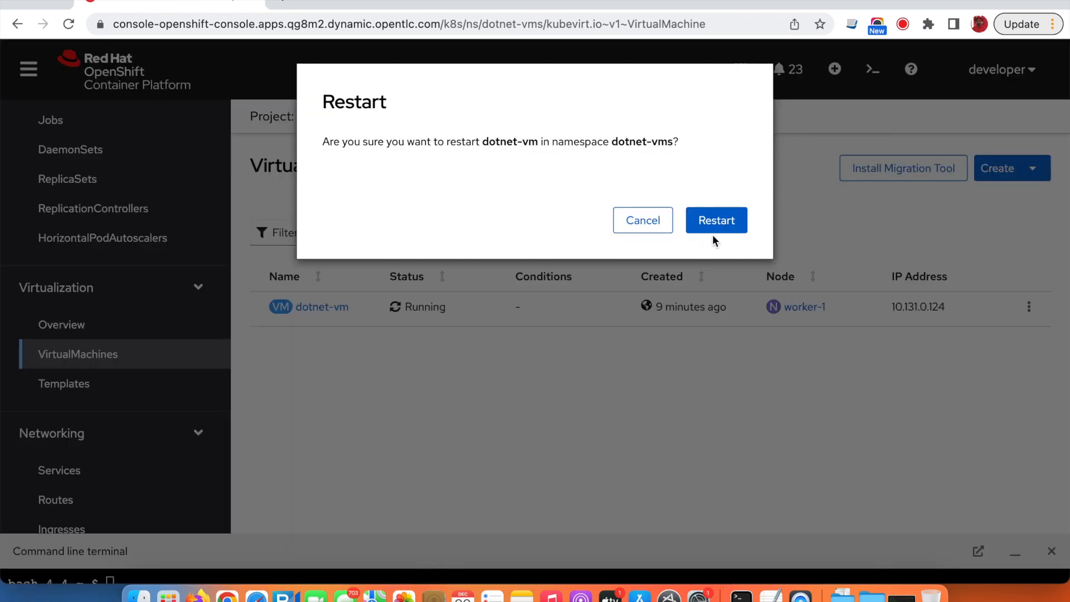
click(711, 219)
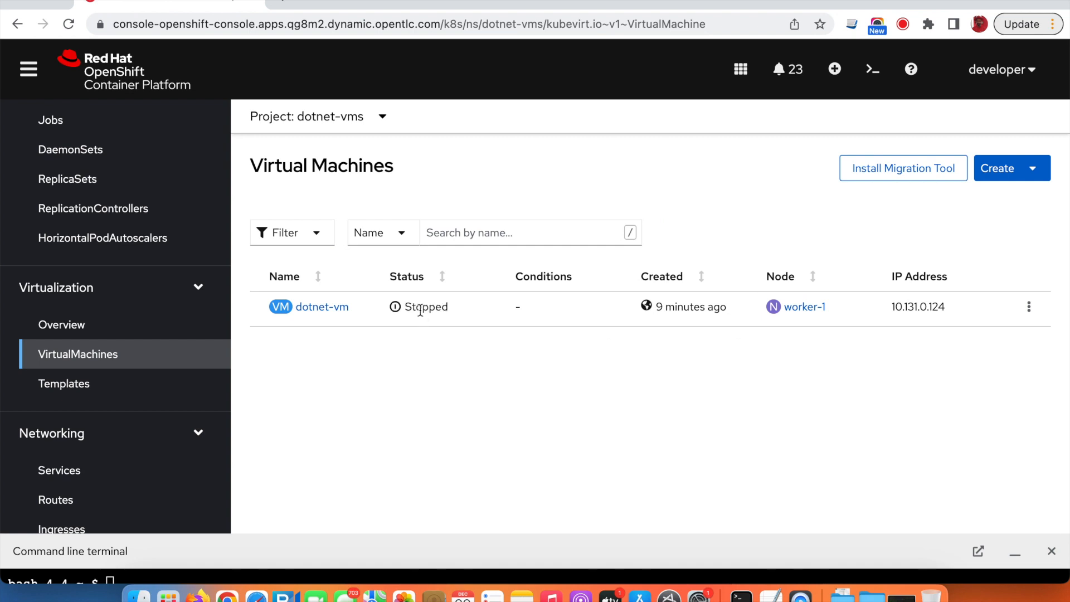
click(326, 308)
click(372, 250)
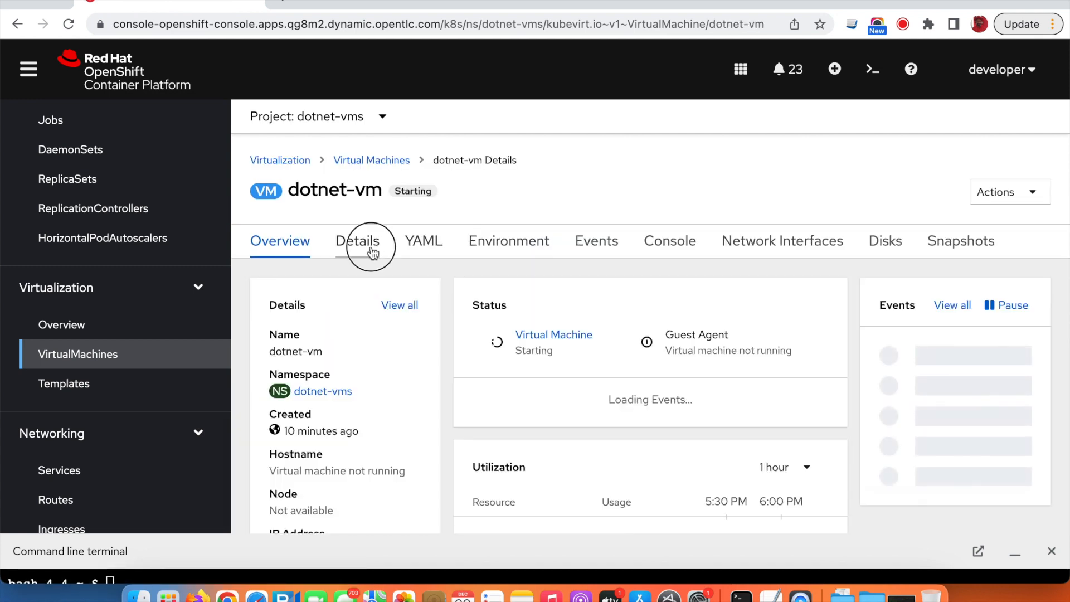
- Check that new pod virt-launcher-dotnet-vm-7z8h8's YAML has the vm.name: dotnet label, then go to VirtualMachines
scroll(774, 410, down, 2)
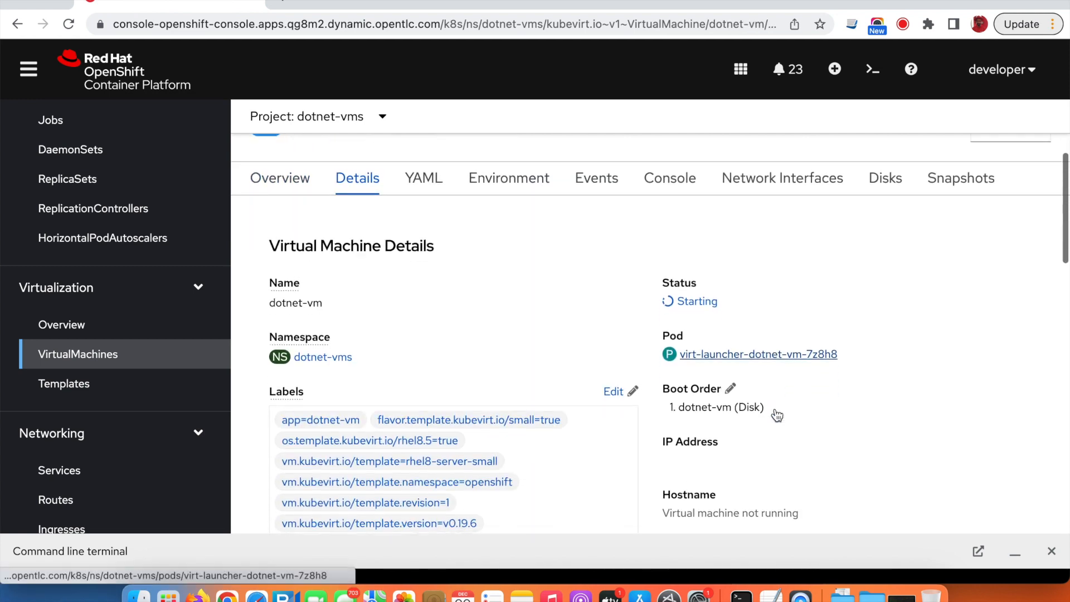
scroll(776, 412, down, 1)
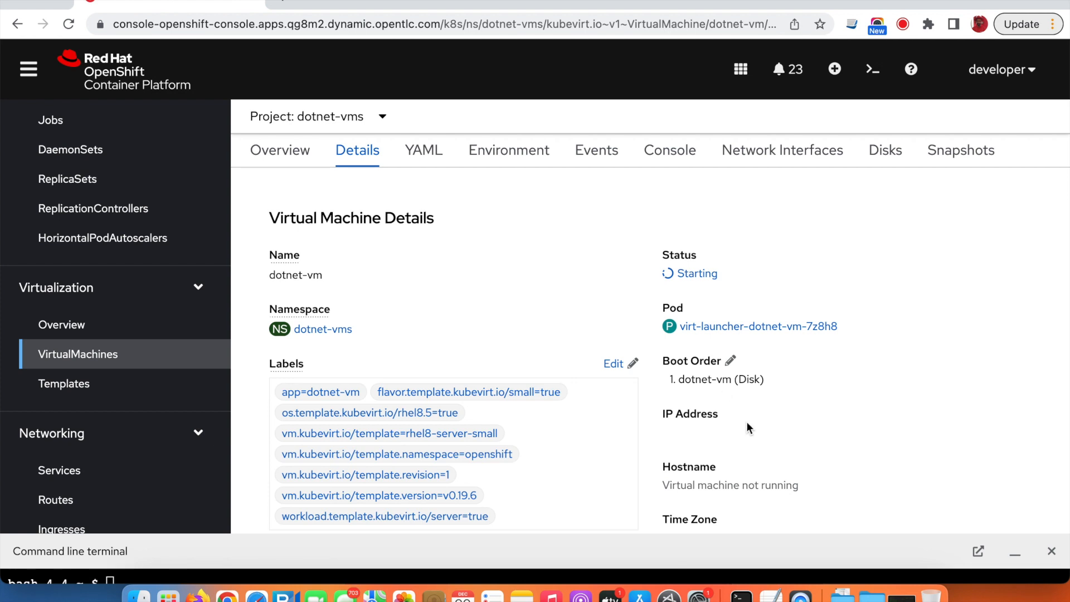
click(717, 329)
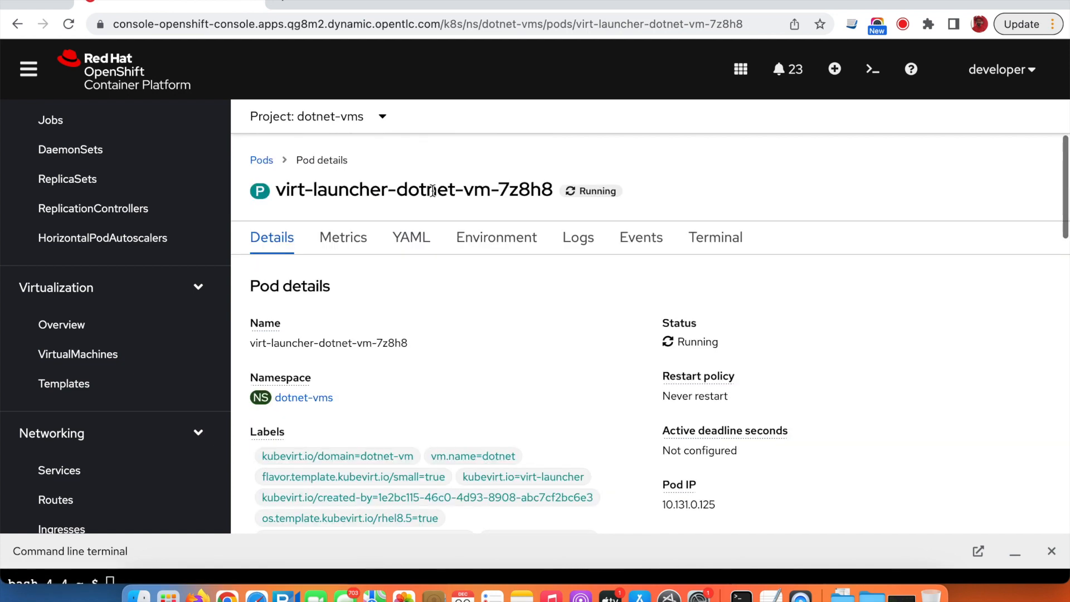
click(410, 239)
scroll(552, 371, down, 5)
scroll(553, 371, down, 10)
scroll(554, 372, down, 2)
scroll(554, 372, up, 1)
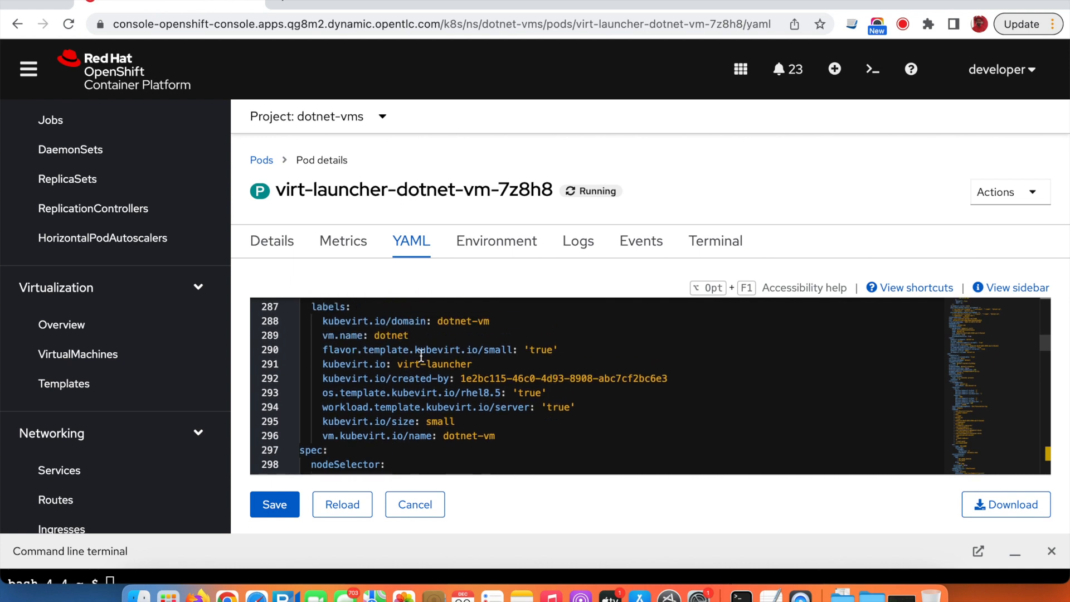
drag(423, 335, 312, 335)
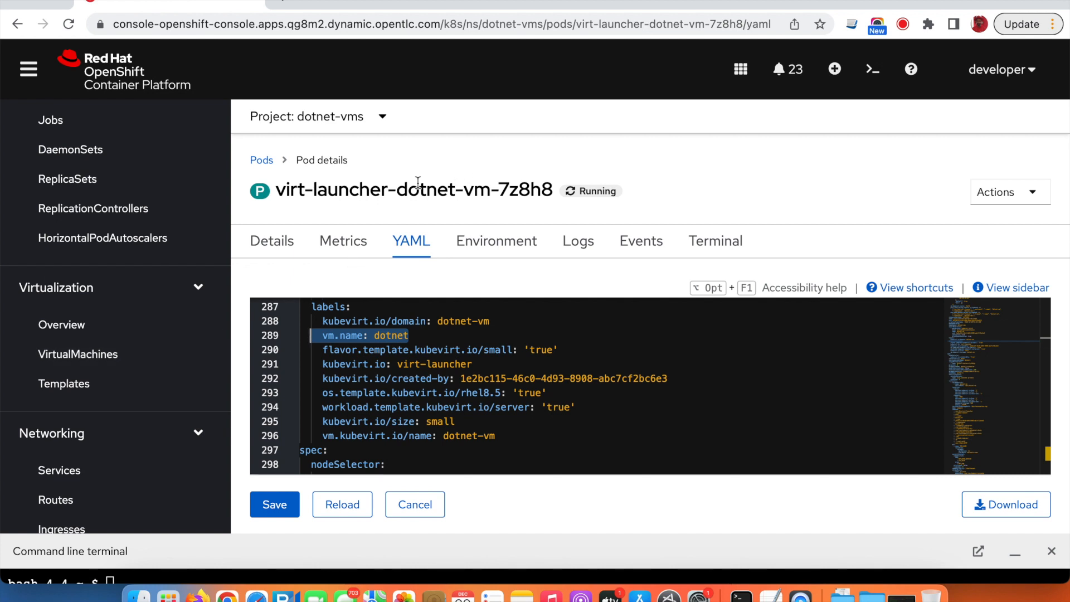
click(73, 355)
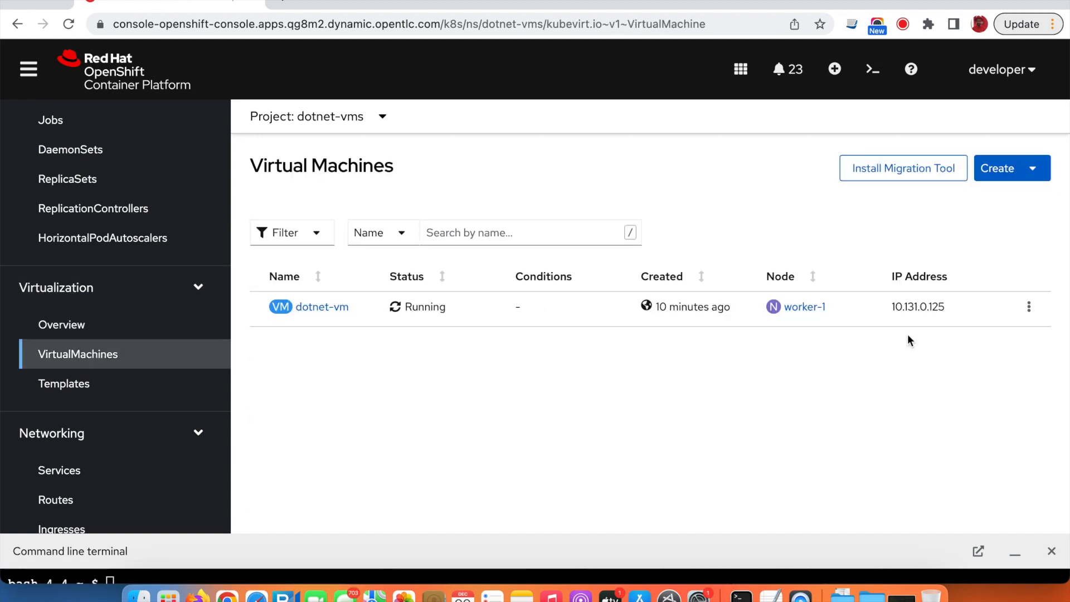
- Start a new Service and replace its sample YAML with the pasted vm-dotnet-svc definition
drag(489, 534, 490, 463)
scroll(56, 351, down, 1)
scroll(56, 351, down, 5)
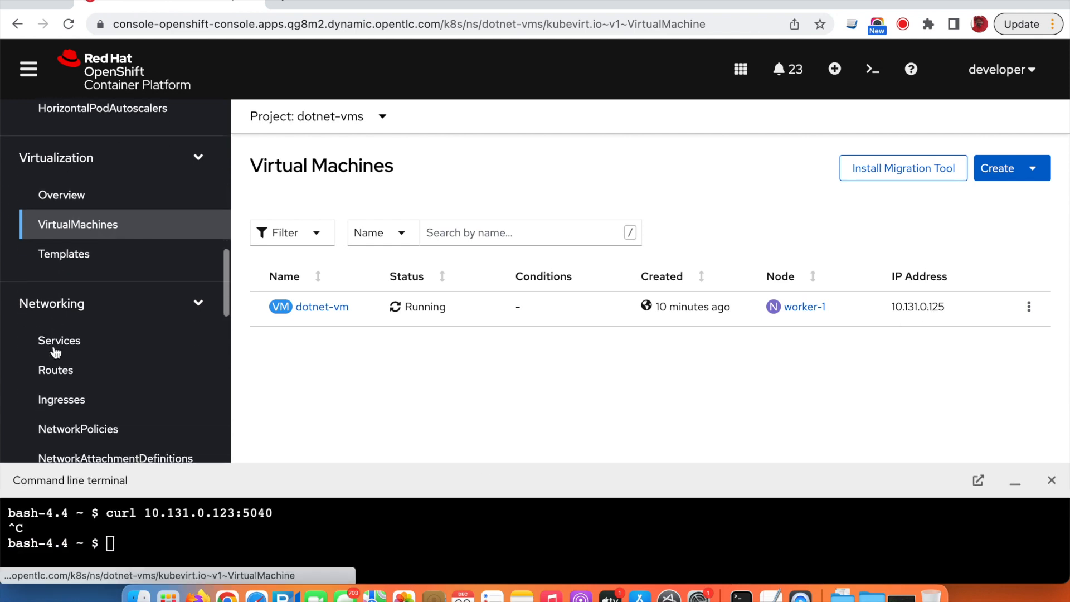
click(62, 278)
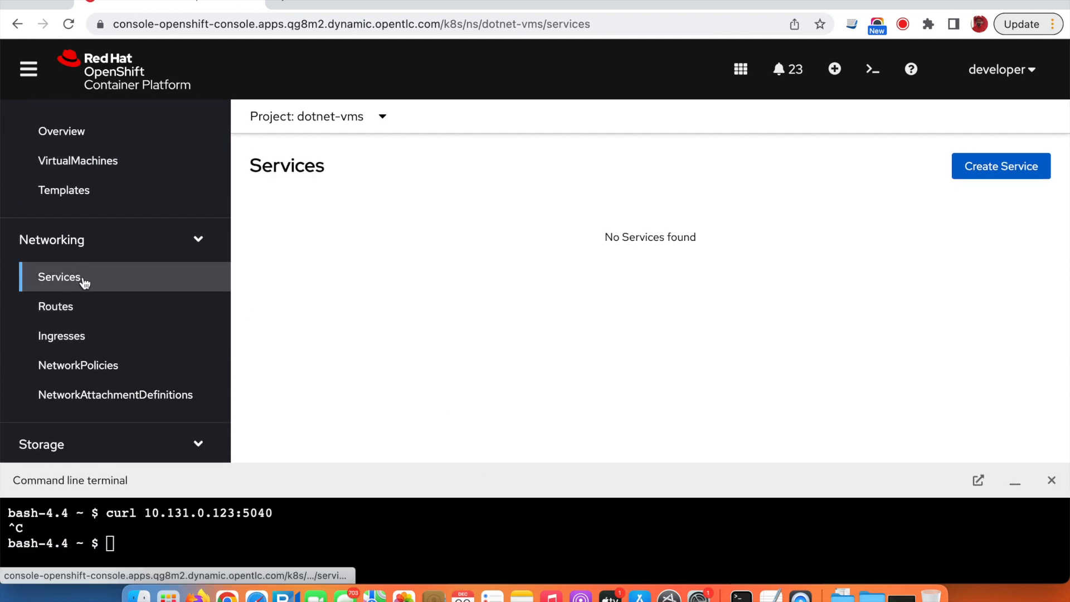
click(991, 174)
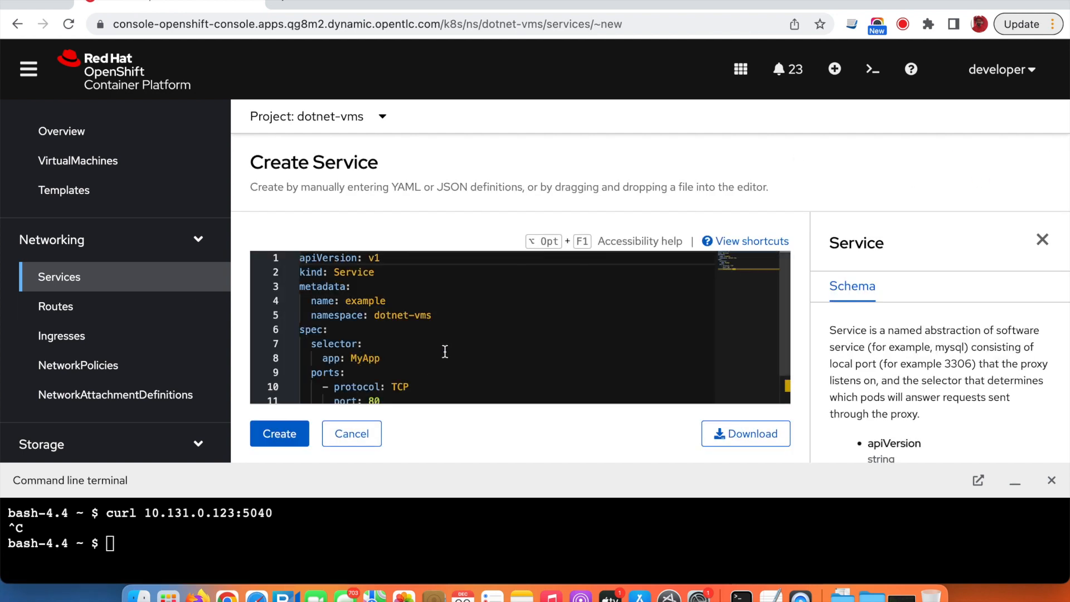
scroll(443, 351, down, 1)
key(super+a)
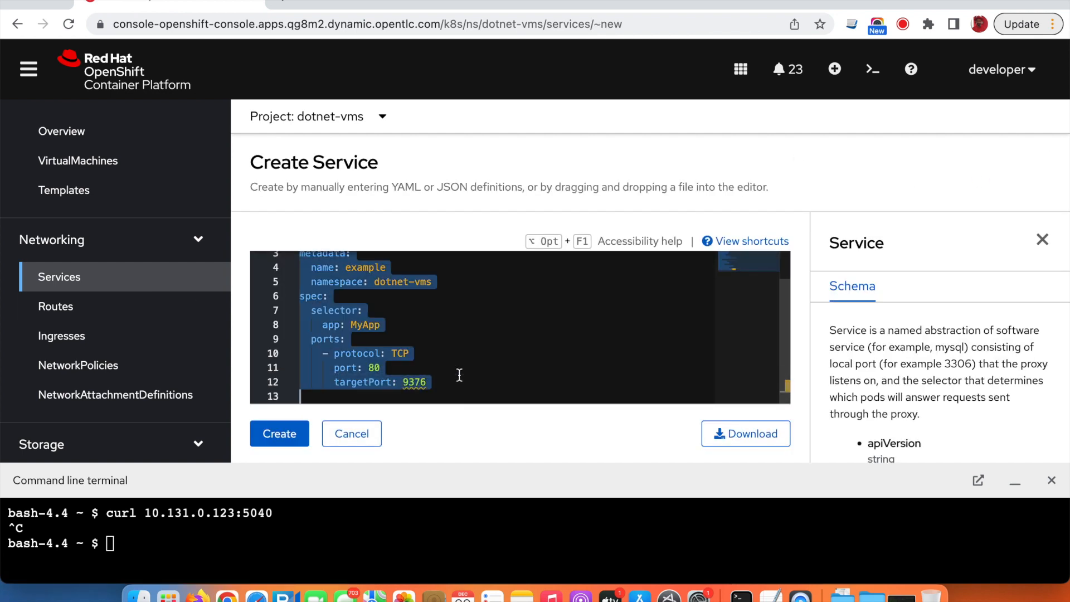
key(BackSpace)
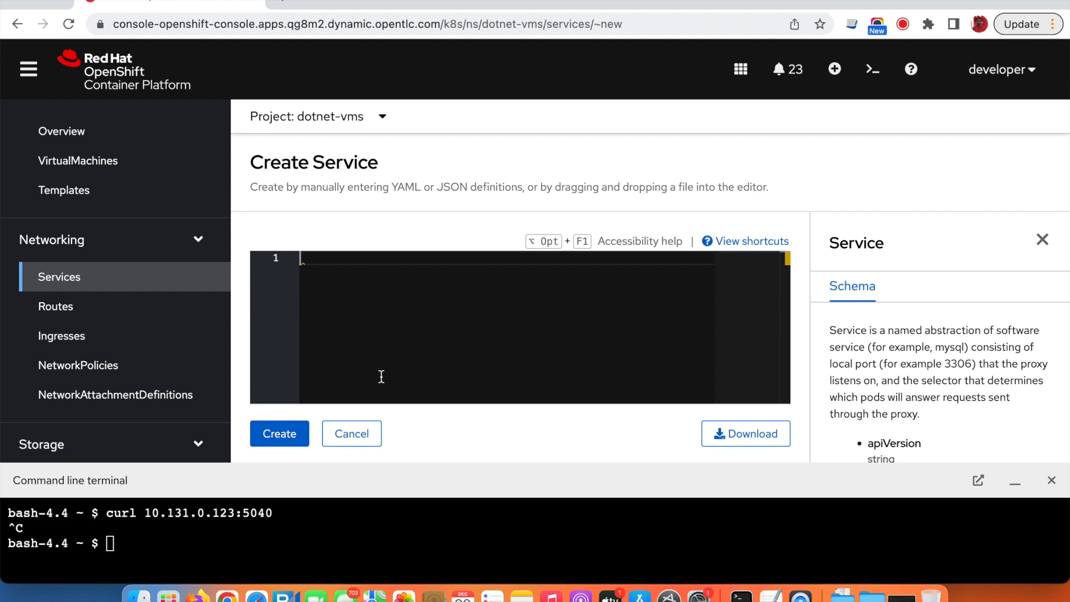
key(super+v)
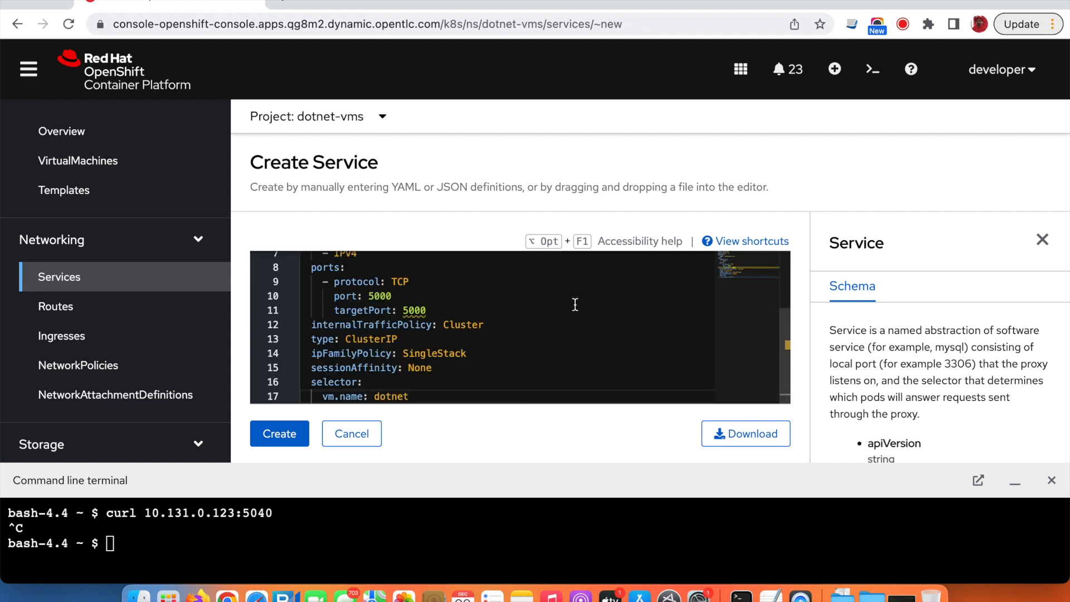
- Review the YAML: name vm-dotnet-svc, TCP port 5000 to targetPort 5000, selector vm.name: dotnet
click(461, 309)
key(super+Up)
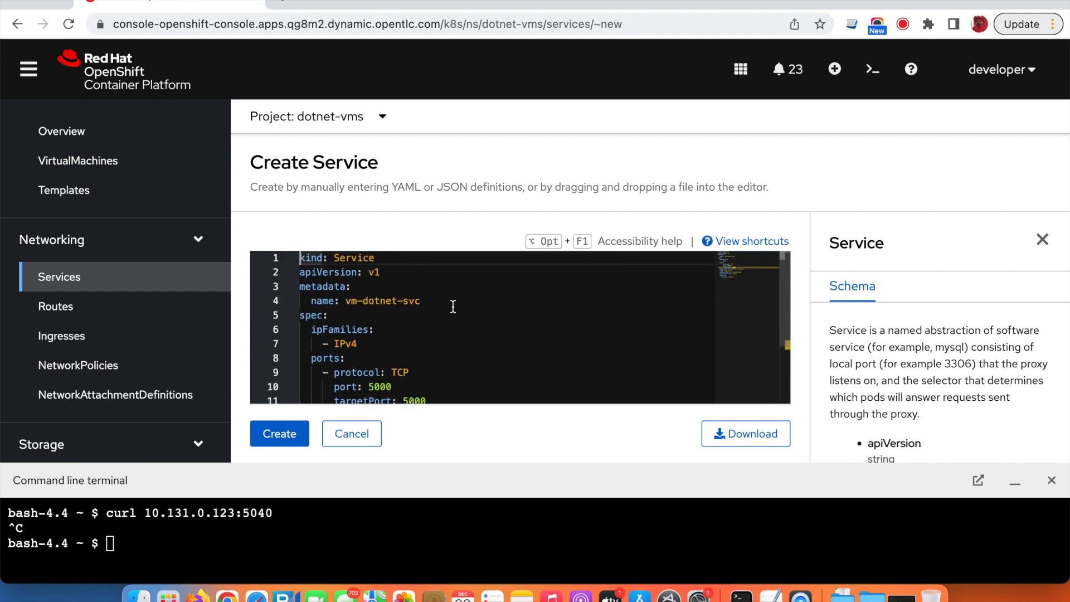
drag(347, 301, 429, 300)
scroll(412, 318, down, 3)
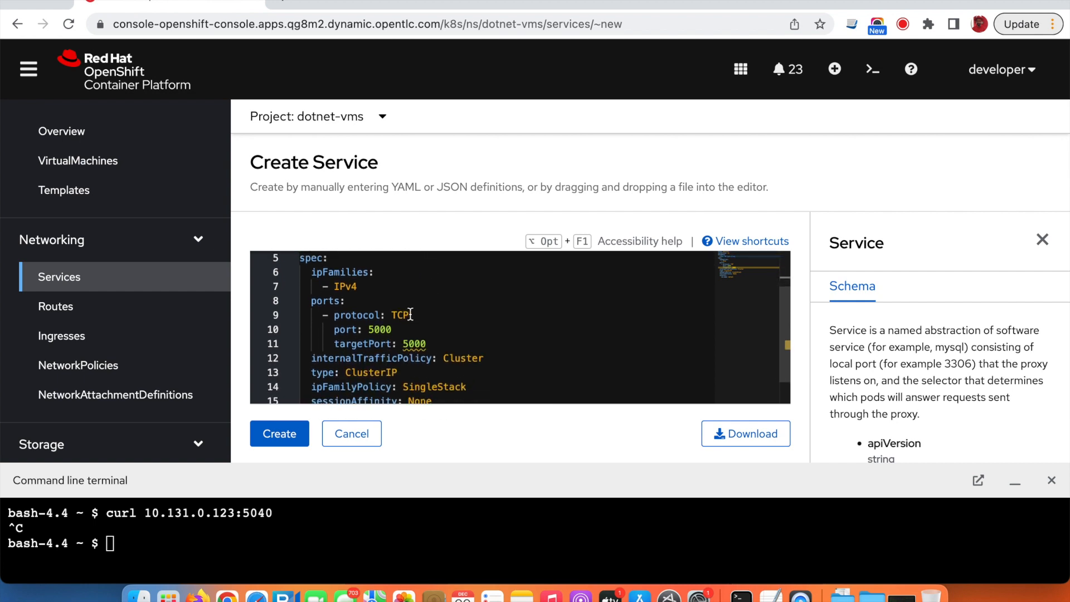
drag(317, 295, 395, 319)
scroll(483, 338, down, 1)
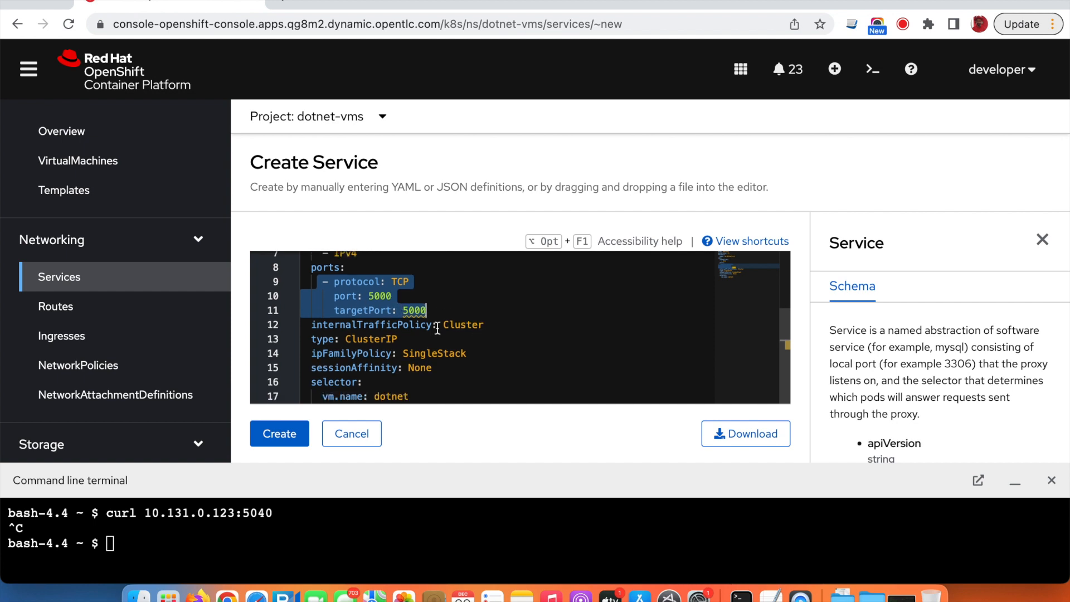
click(412, 396)
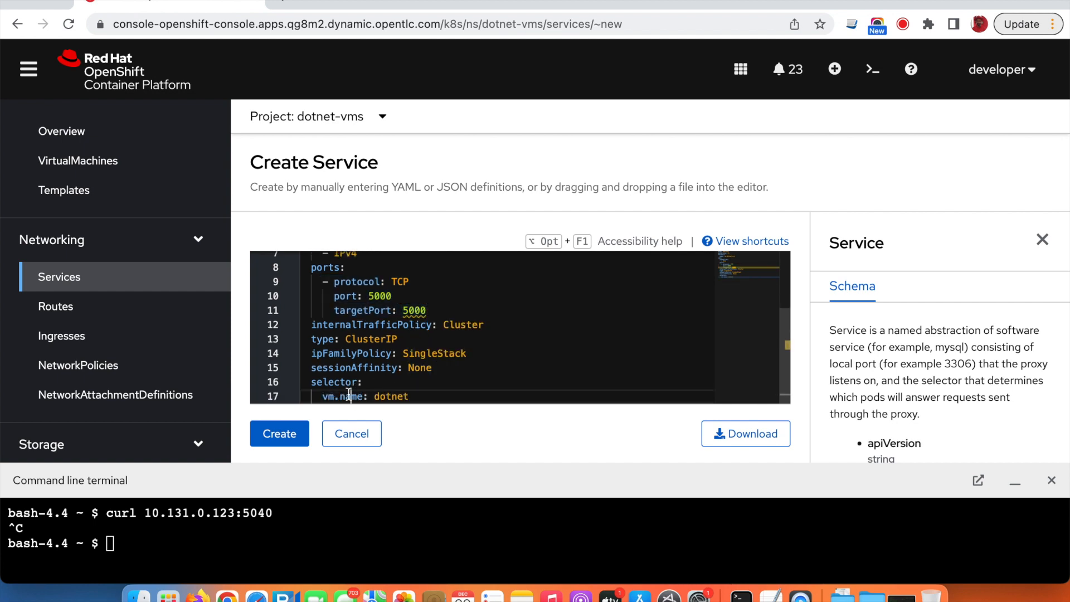
drag(412, 396, 311, 395)
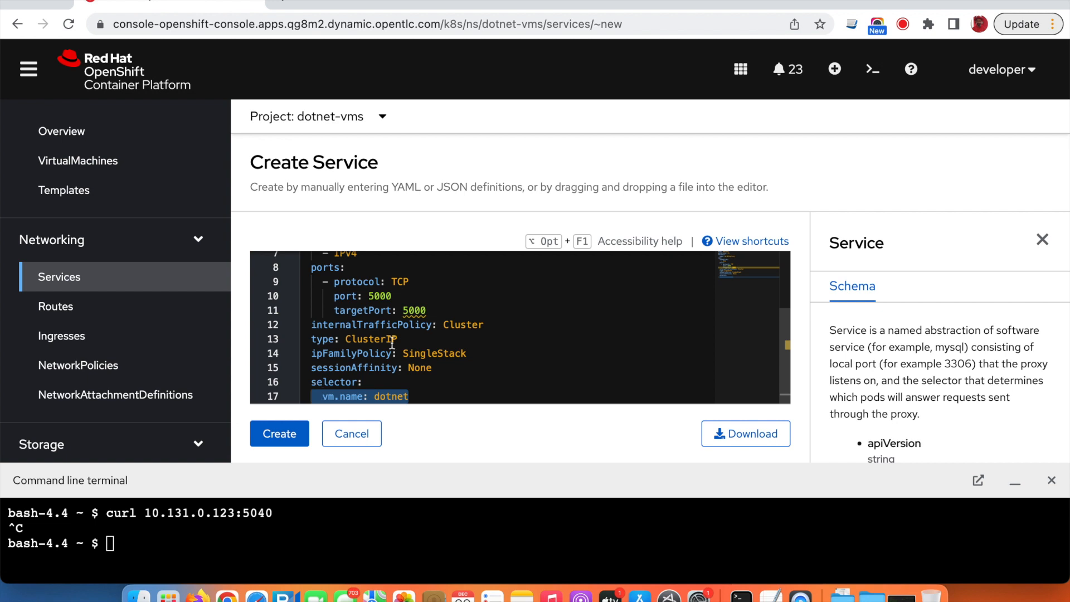
scroll(392, 343, up, 3)
- Create the vm-dotnet-svc Service and inspect its hostname in the details
click(282, 434)
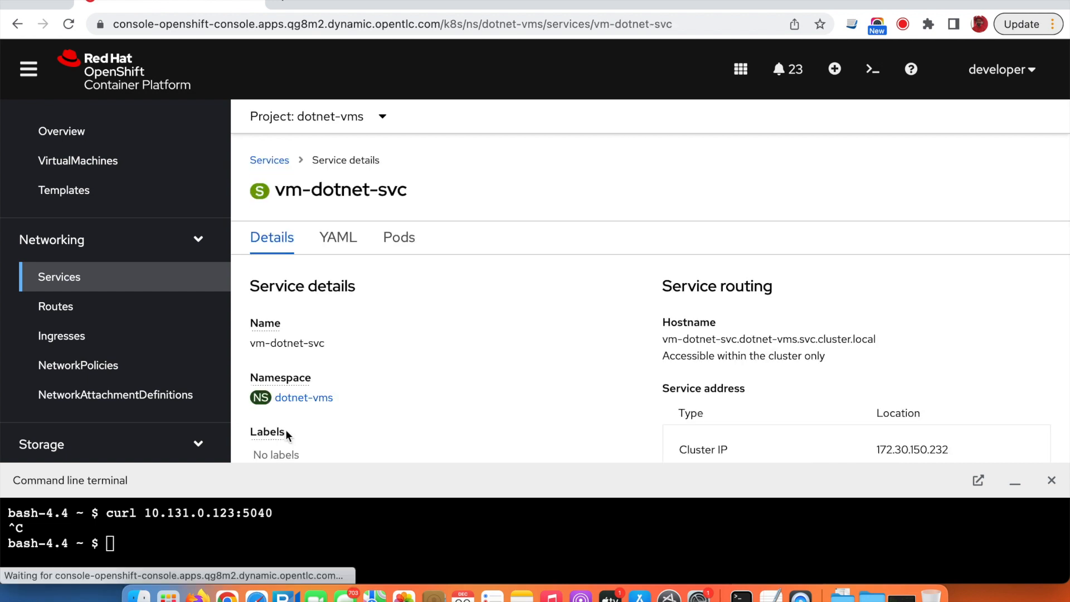
scroll(379, 353, down, 3)
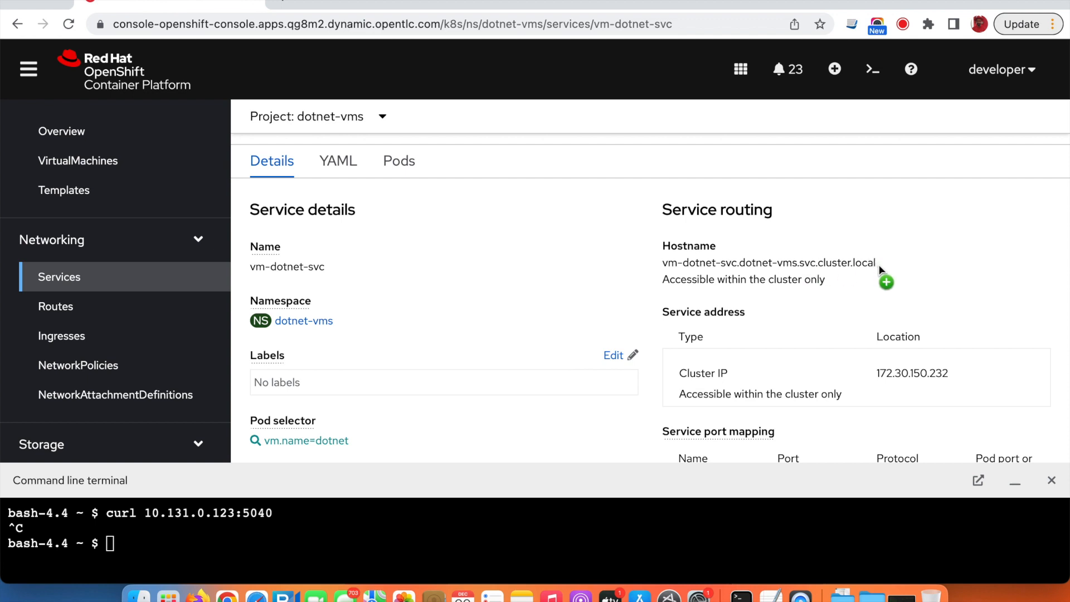
drag(879, 265, 664, 266)
click(669, 266)
triple_click(663, 265)
click(919, 266)
triple_click(851, 265)
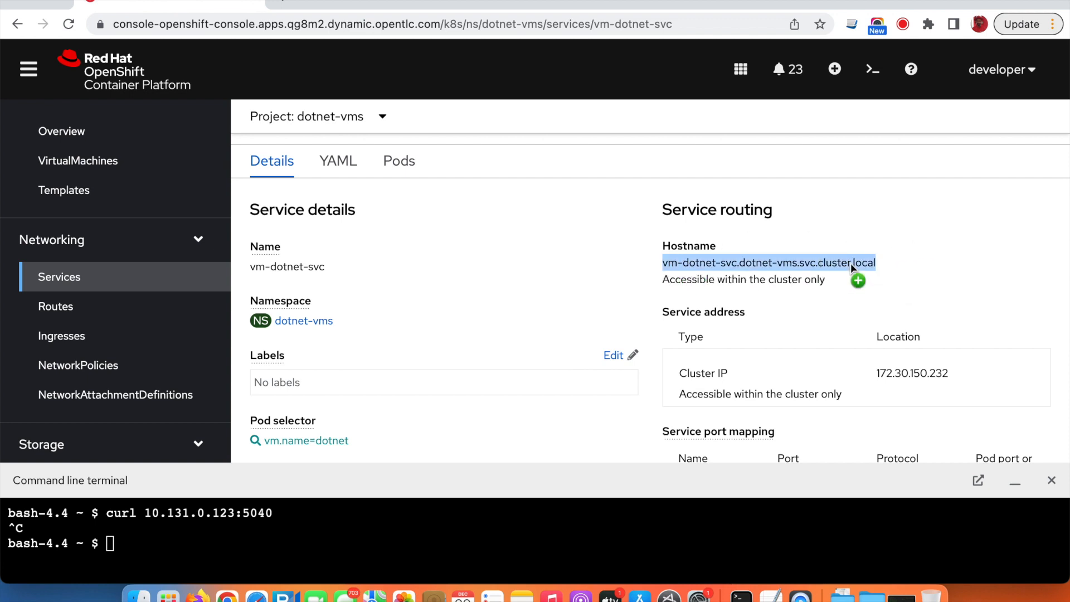
scroll(842, 312, down, 3)
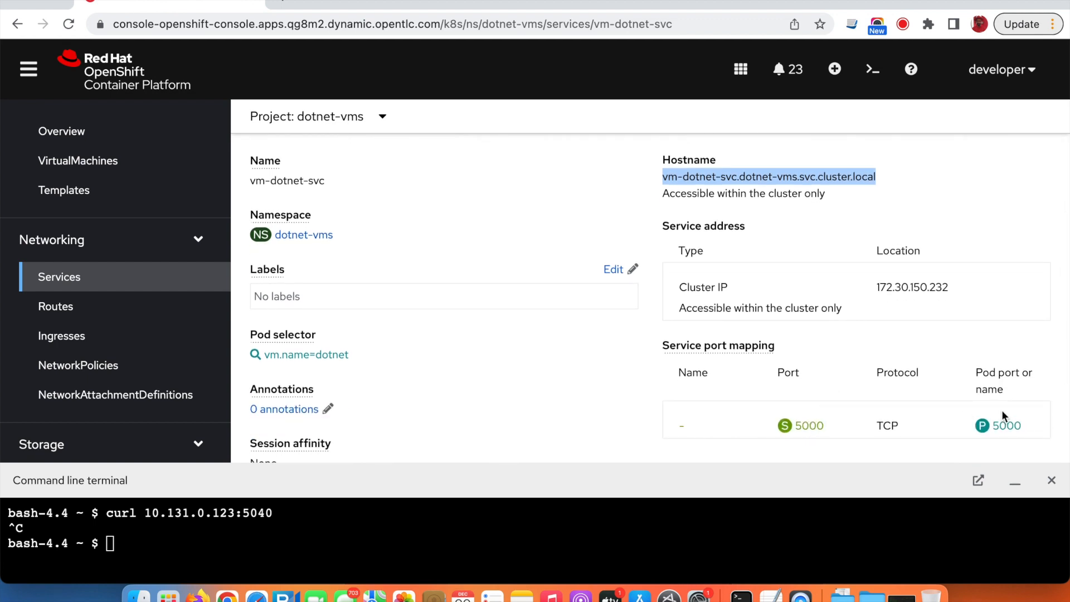
scroll(740, 240, up, 5)
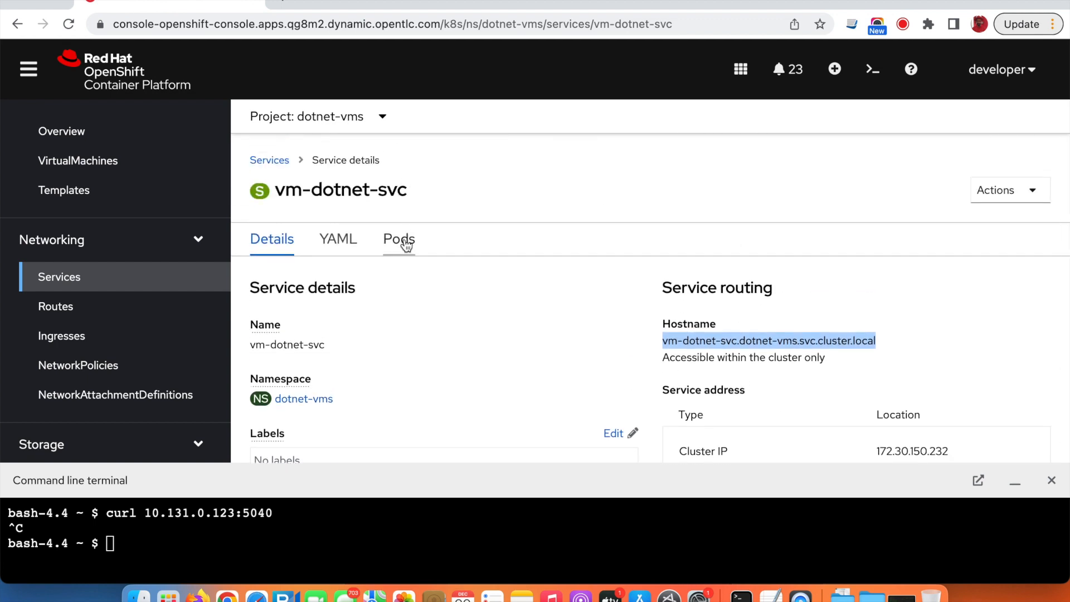
- Check the pod matched by vm-dotnet-svc on its Pods tab
click(401, 241)
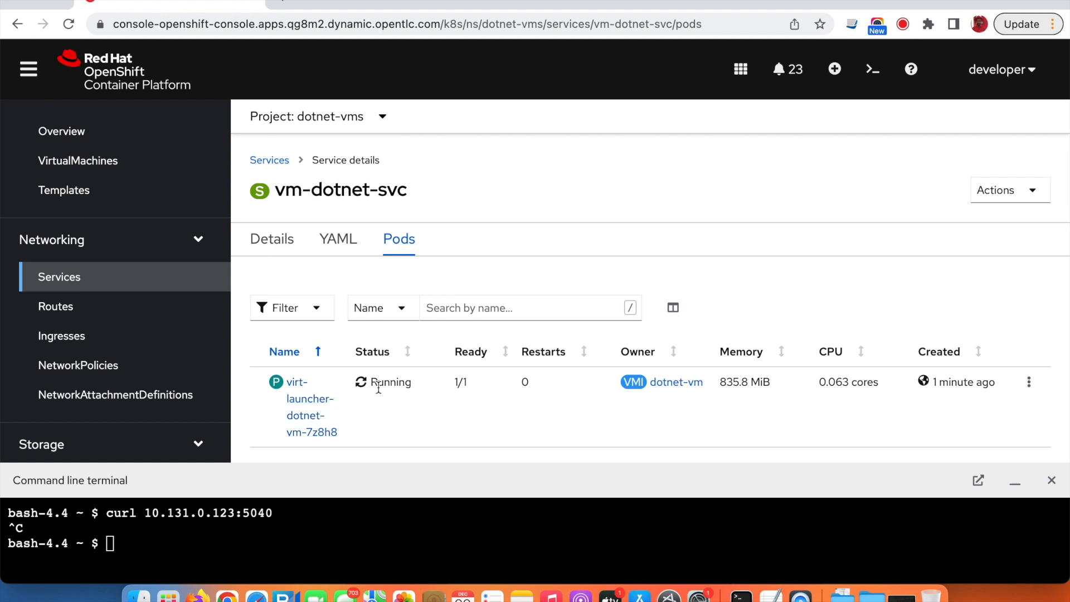
drag(551, 467, 558, 413)
scroll(561, 259, down, 1)
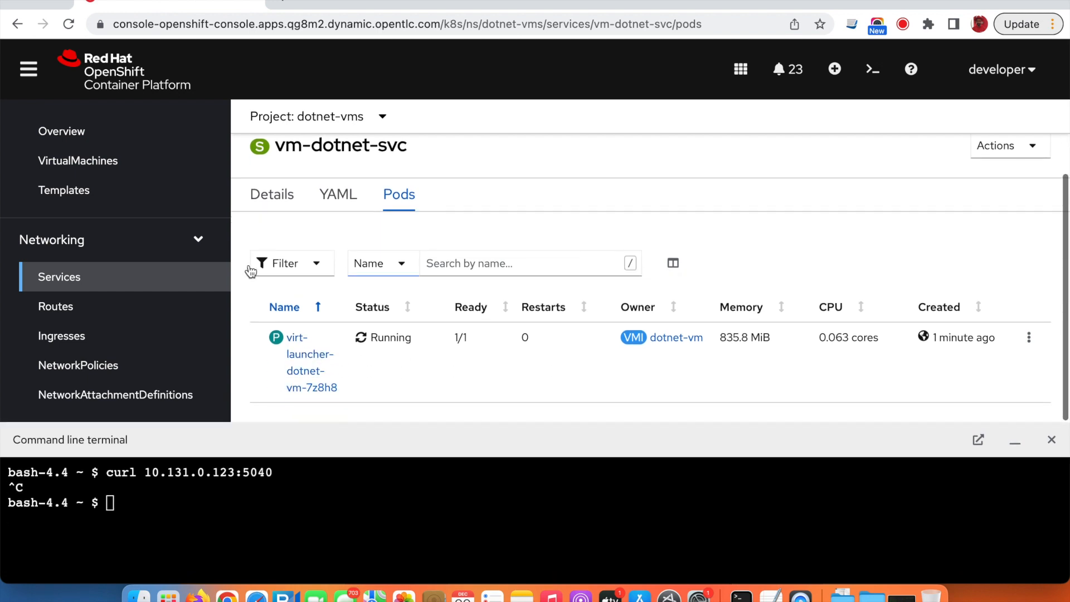
scroll(43, 286, up, 1)
- Open the dotnet-vm virtual machine's console
click(101, 172)
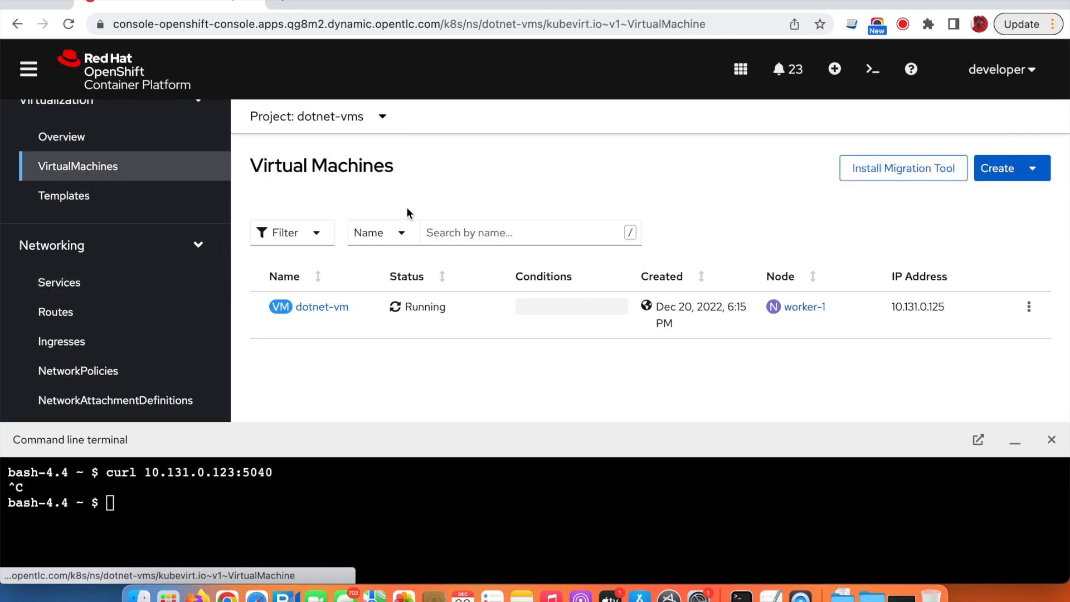
click(343, 307)
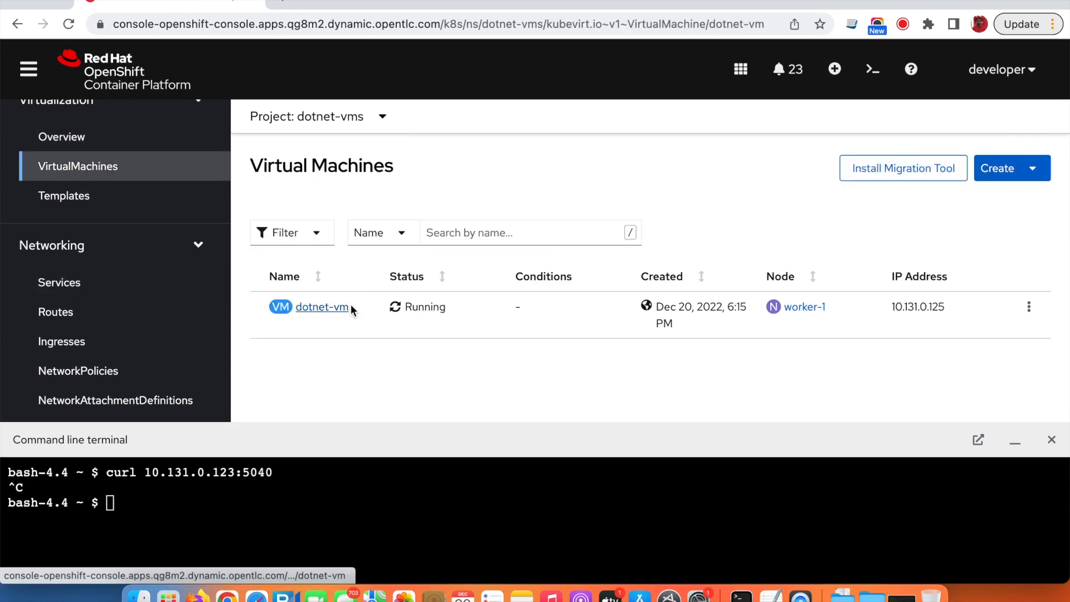
click(677, 246)
- Switch dotnet-vm to the serial console and log in with the VM's user account
scroll(457, 290, down, 3)
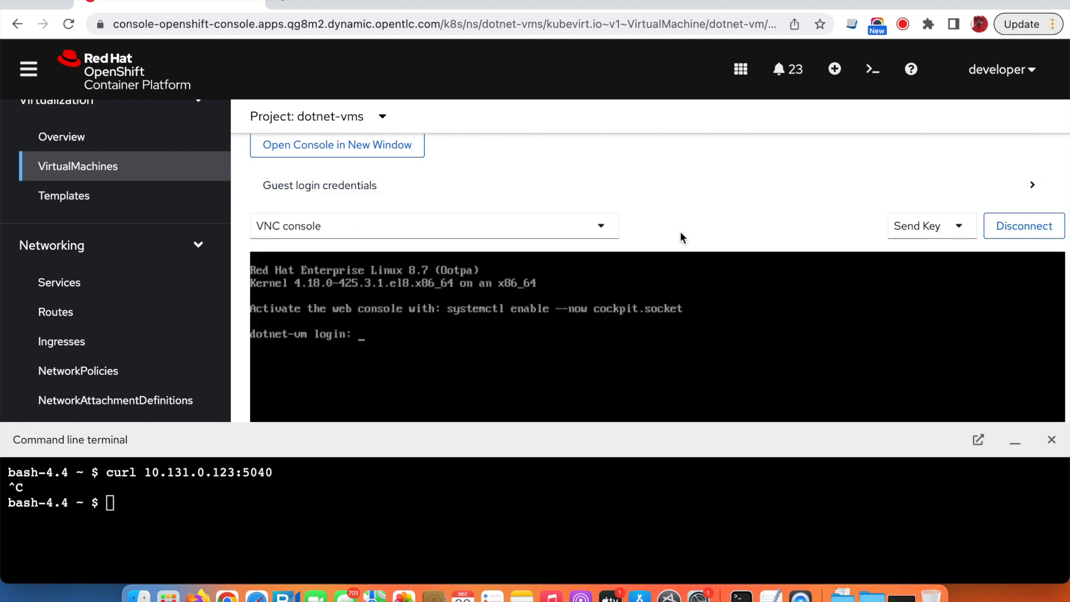
click(602, 230)
click(371, 295)
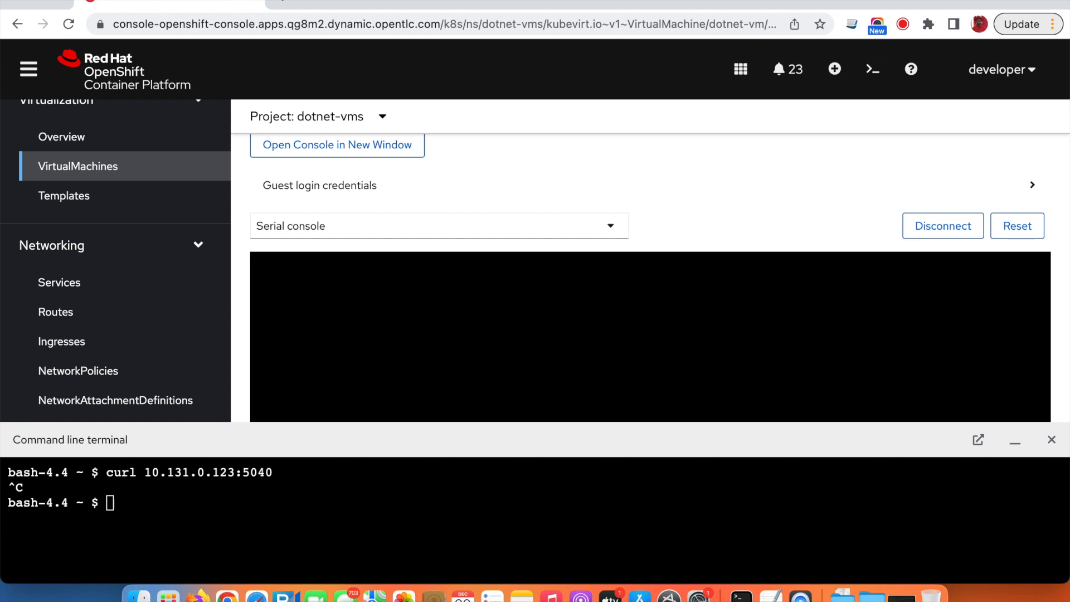
key(Return)
key(Return)
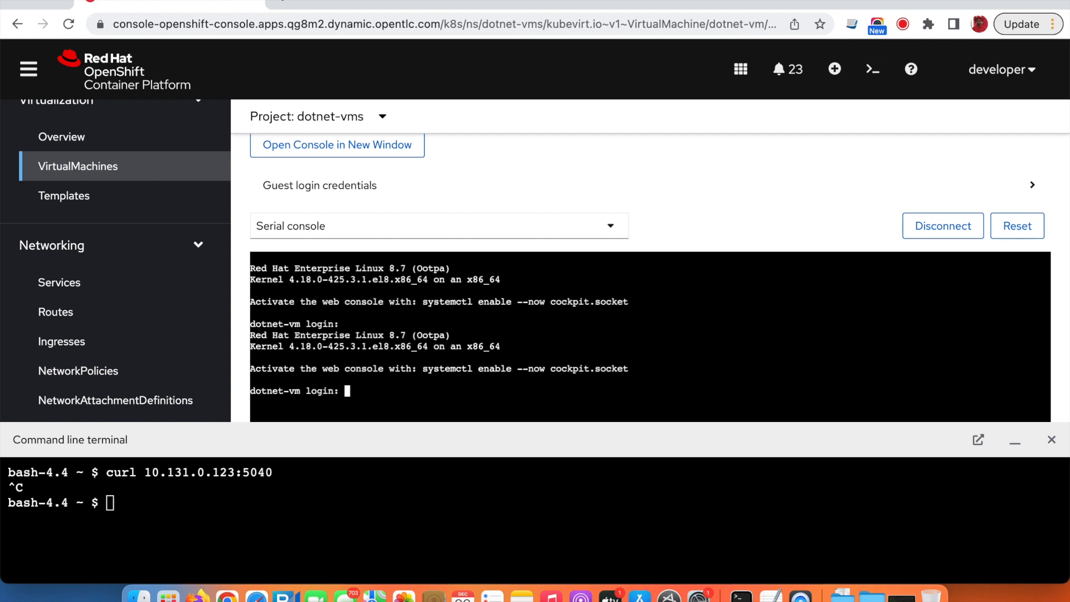
text(loud-user)
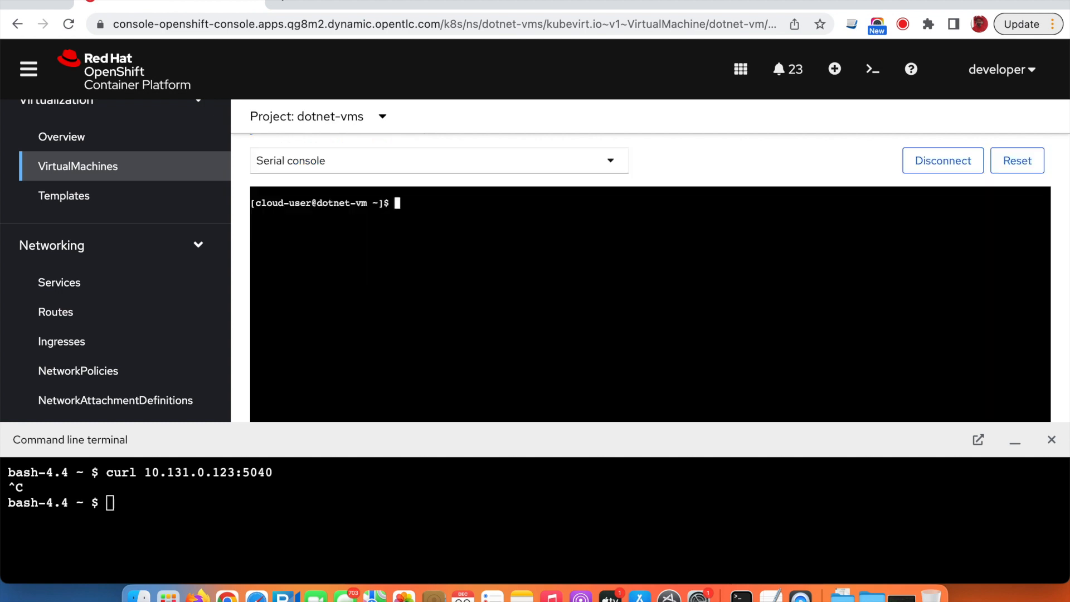
key(Return)
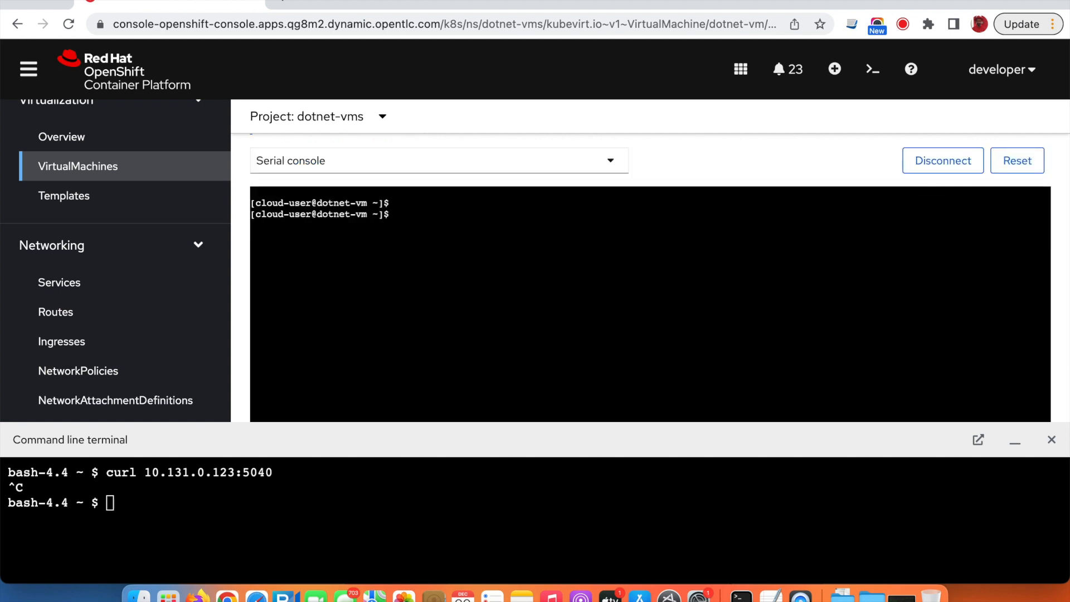
- Clear the console and change into the demo directory
key(Return)
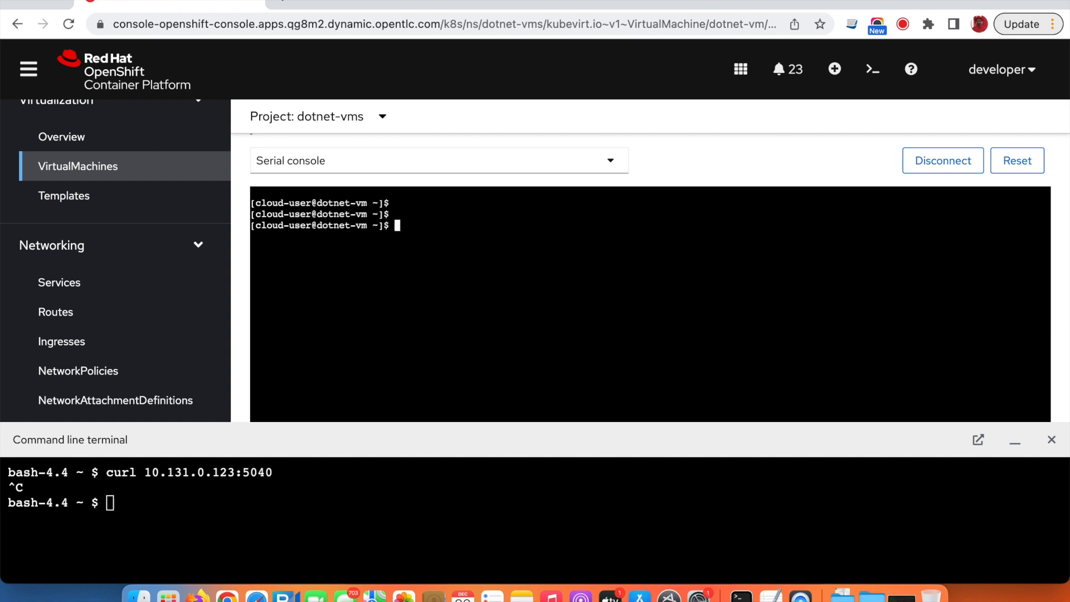
text(clear)
key(Return)
text(cd )
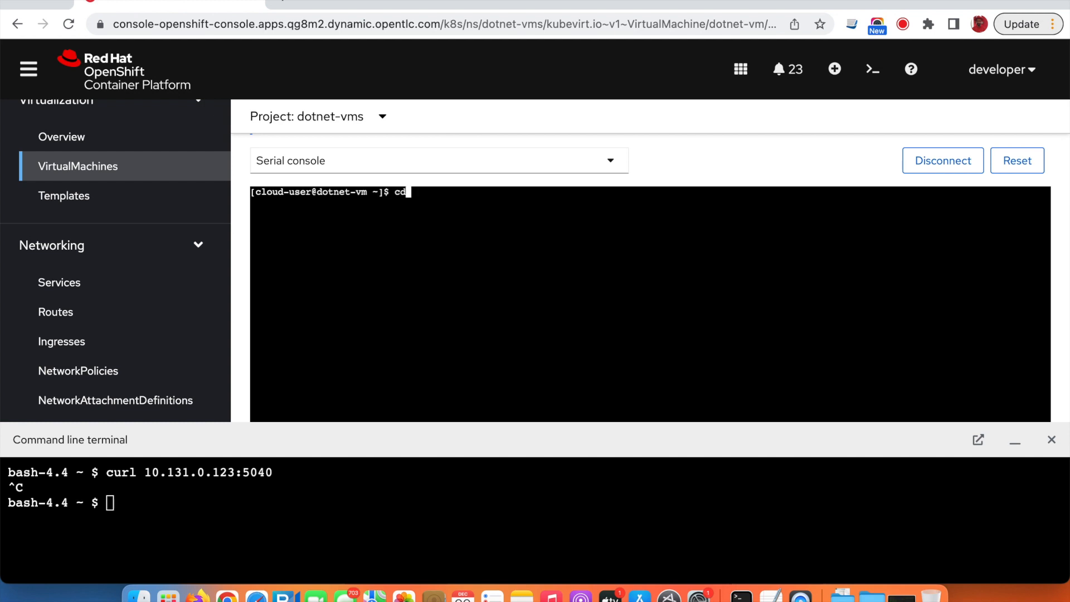
text(demo)
key(Return)
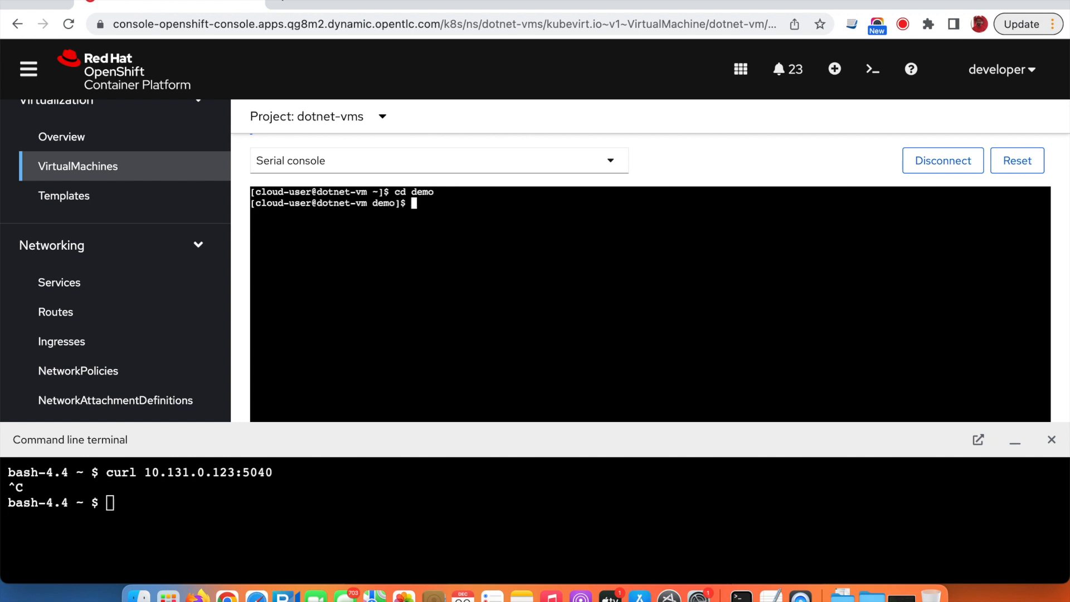
text(dotnet run)
key(Up)
key(Up)
key(BackSpace)
key(BackSpace)
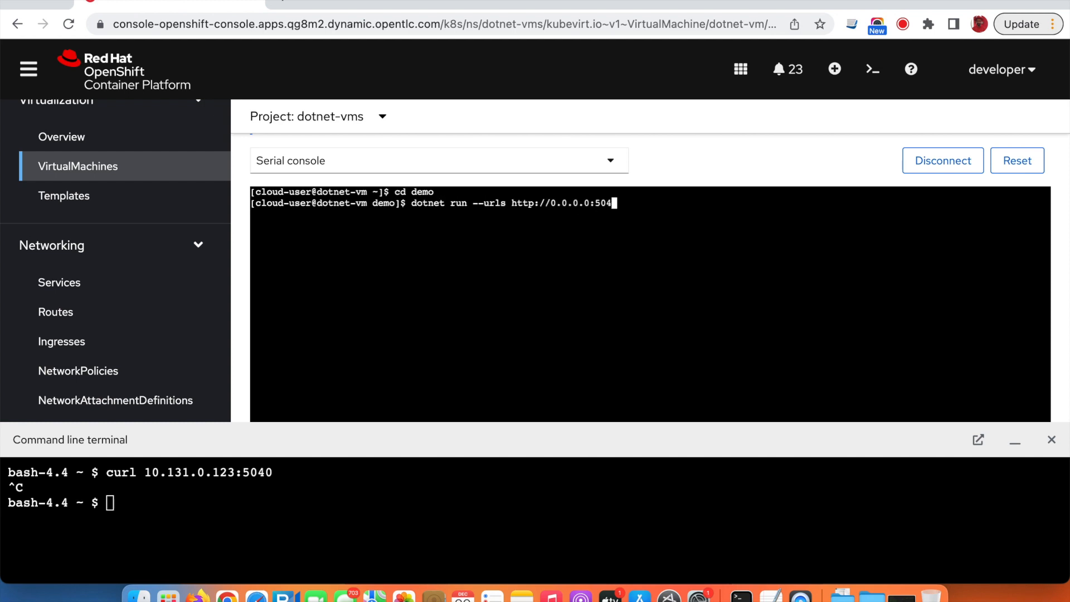
text(00)
double_click(609, 203)
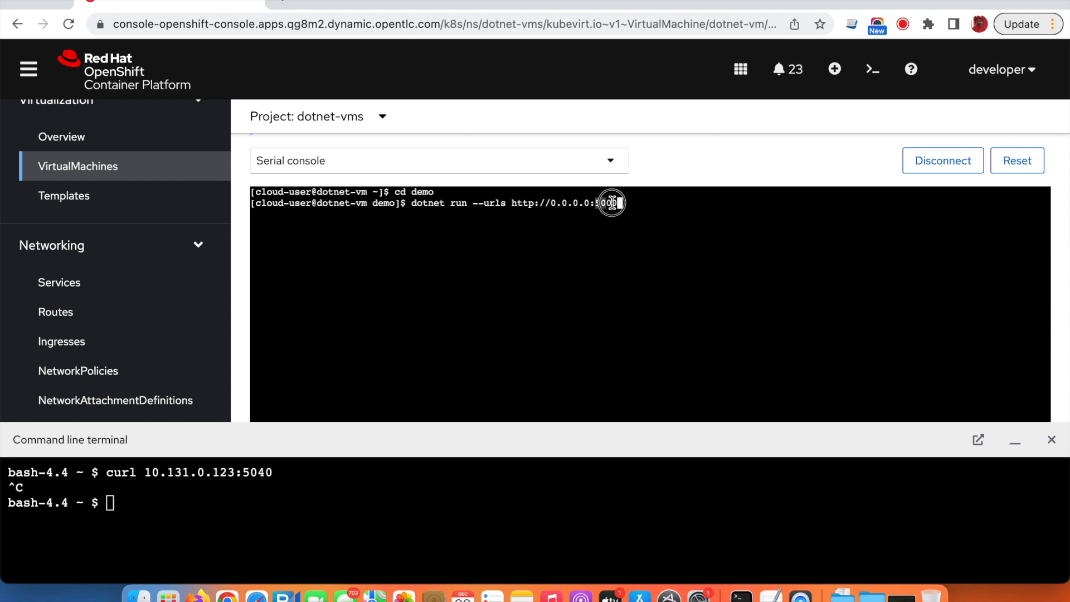
click(409, 204)
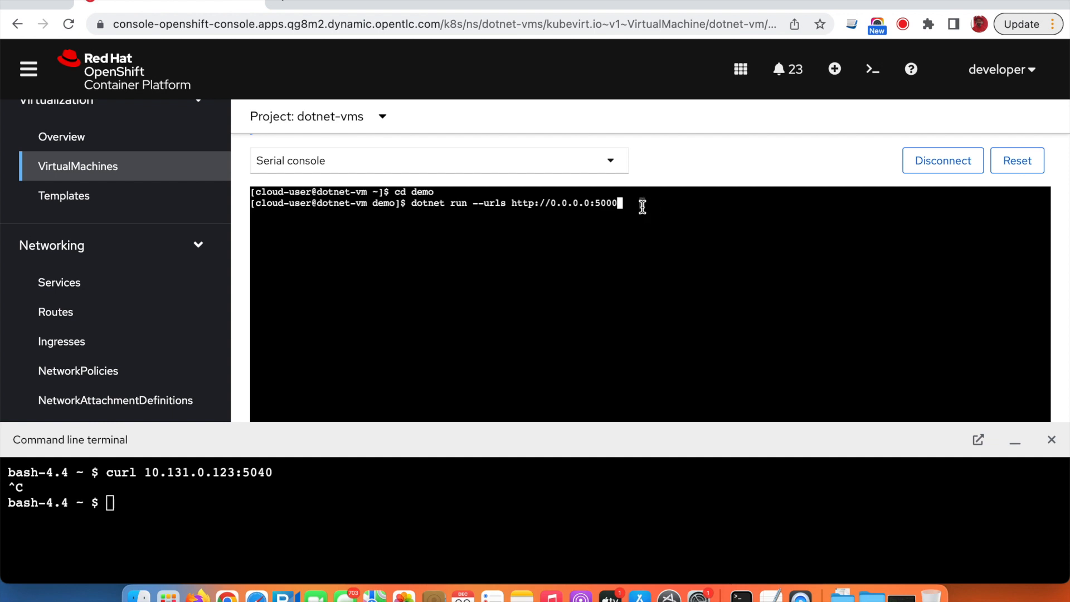
key(Return)
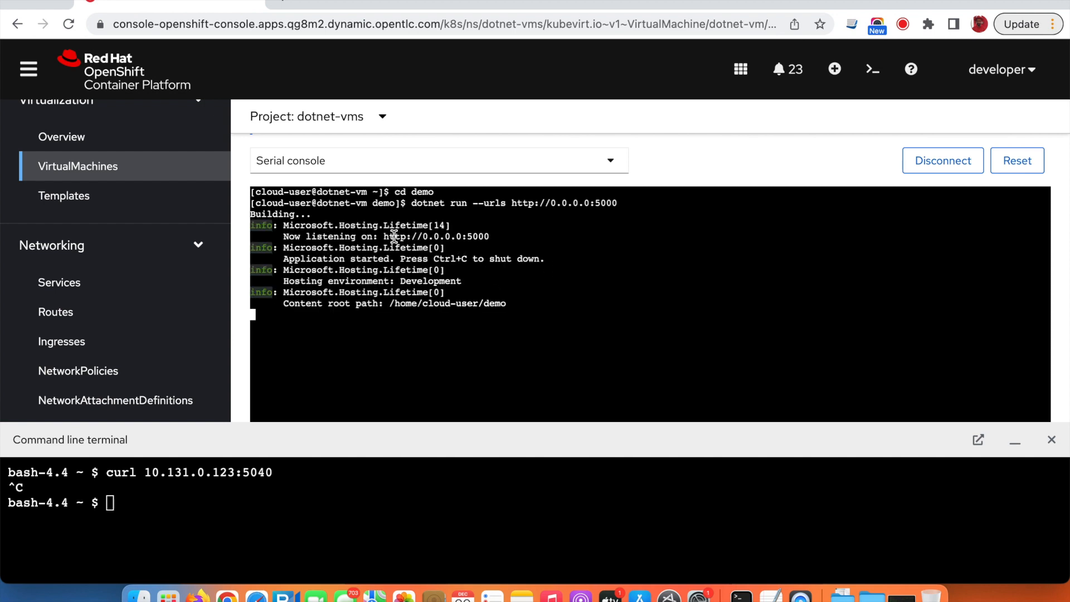
drag(383, 237, 492, 237)
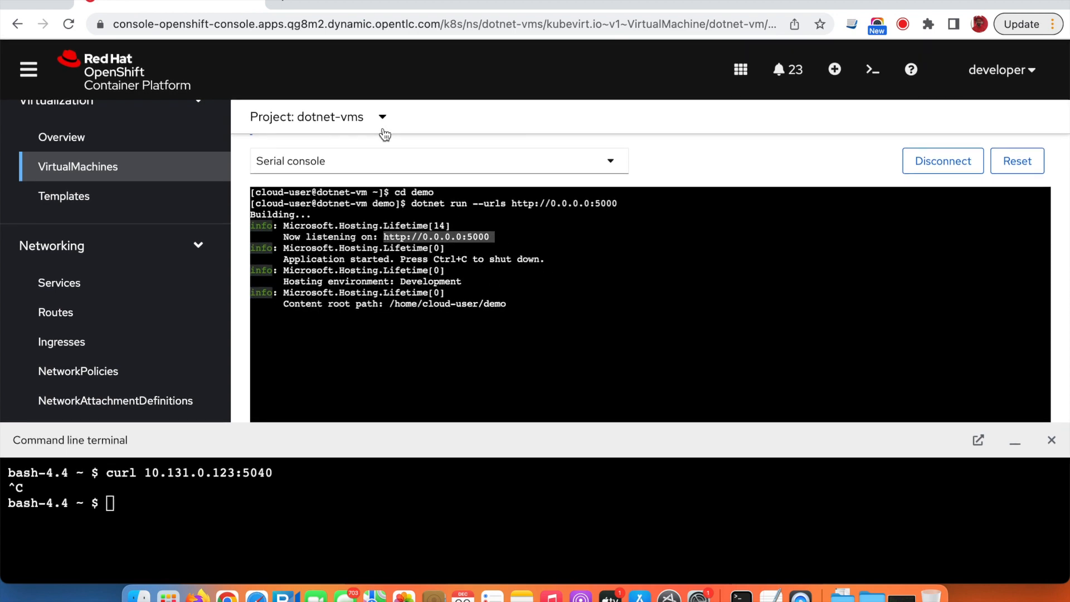
- Copy dotnet-vm's IP address 10.131.0.125 and curl it from the web terminal
scroll(720, 149, up, 5)
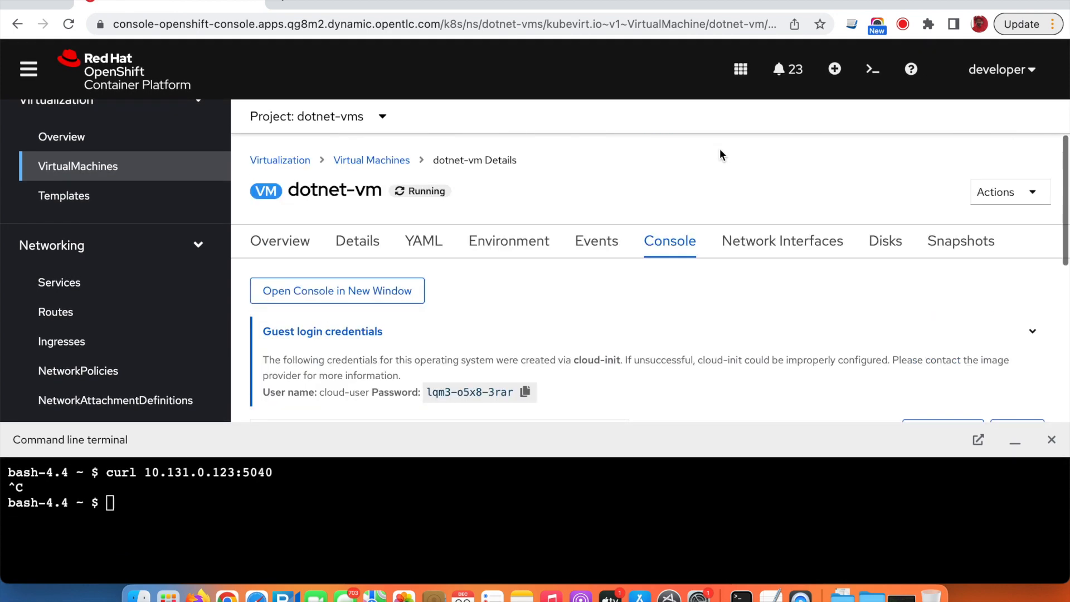
click(366, 248)
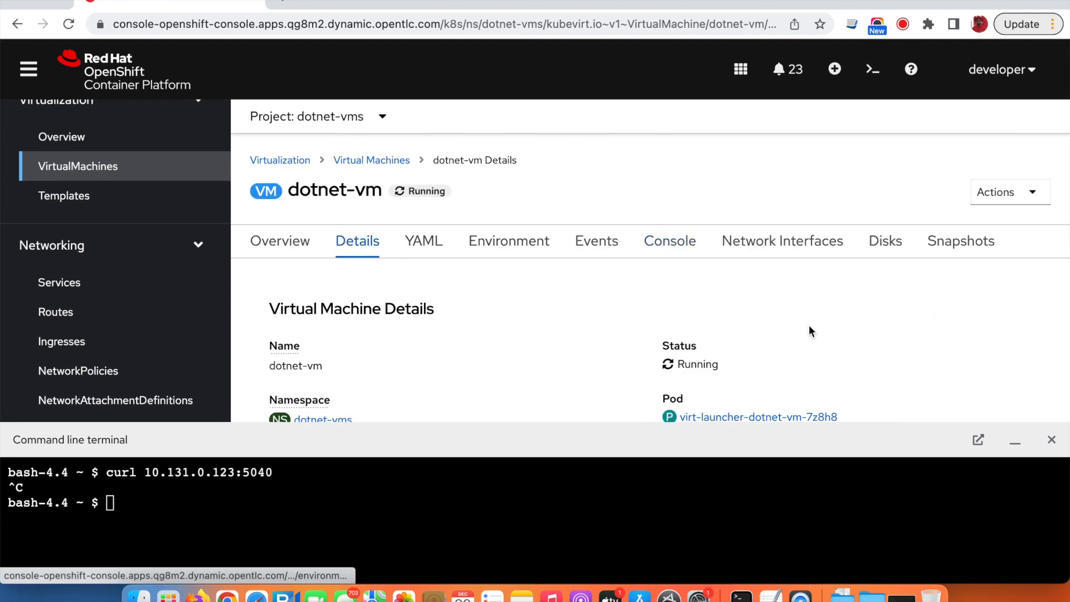
scroll(808, 330, down, 5)
double_click(675, 287)
key(super+c)
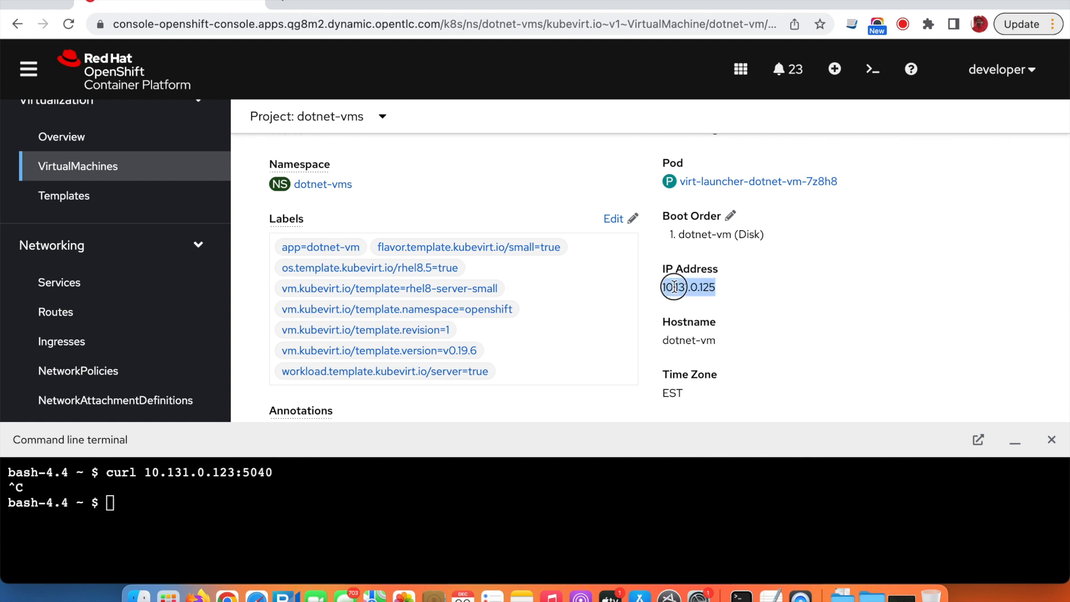
click(192, 507)
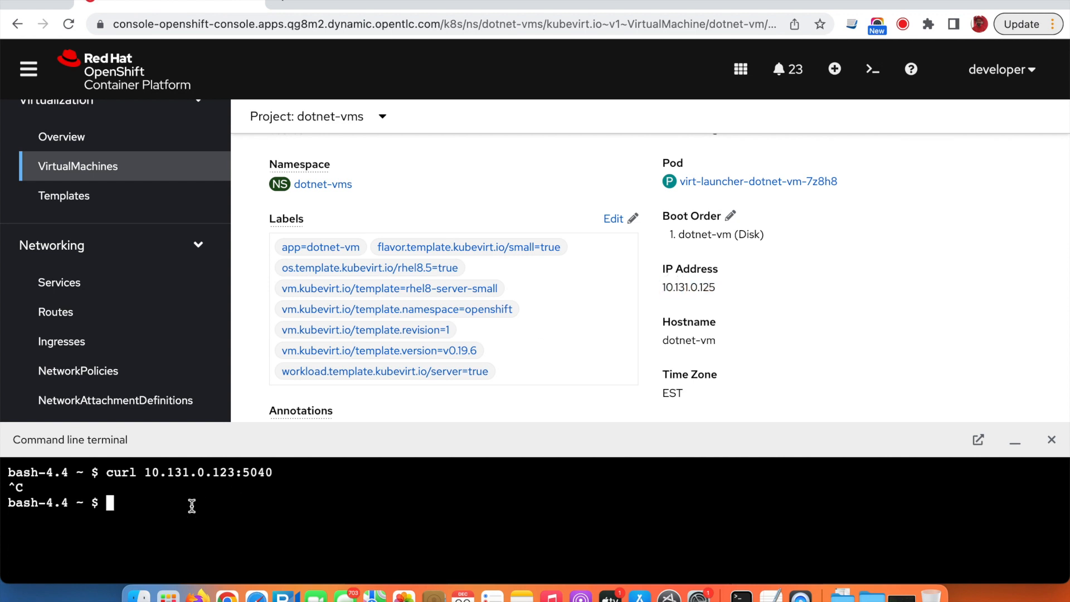
text(curl)
key(super+v)
key(Return)
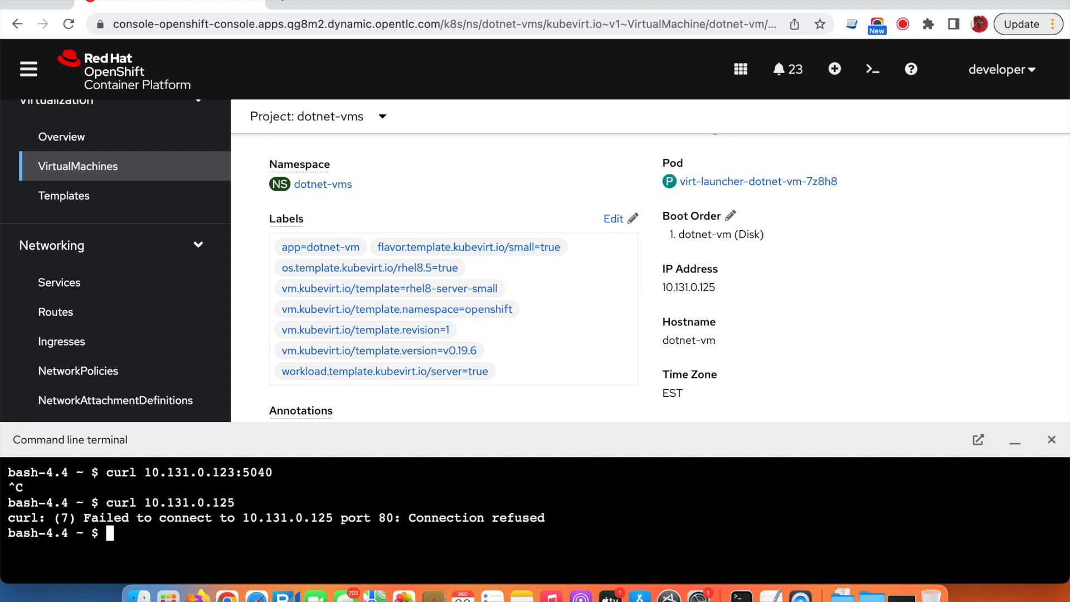
- Curl 10.131.0.125:5000, getting Hello World!, then clear the terminal
text(cir)
key(BackSpace)
key(BackSpace)
key(BackSpace)
key(Up)
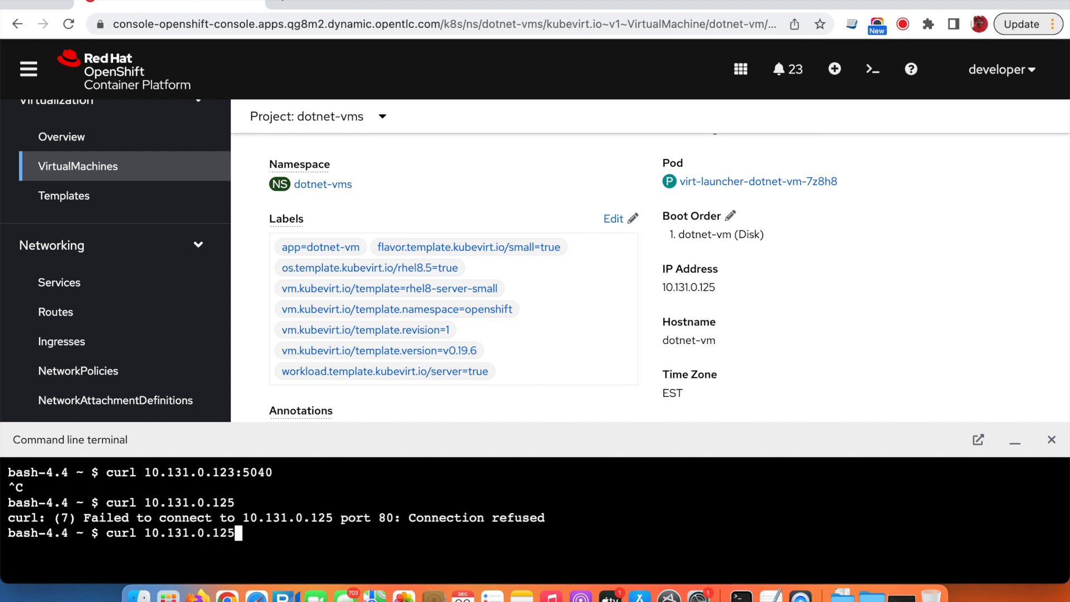
text(:5000)
key(Return)
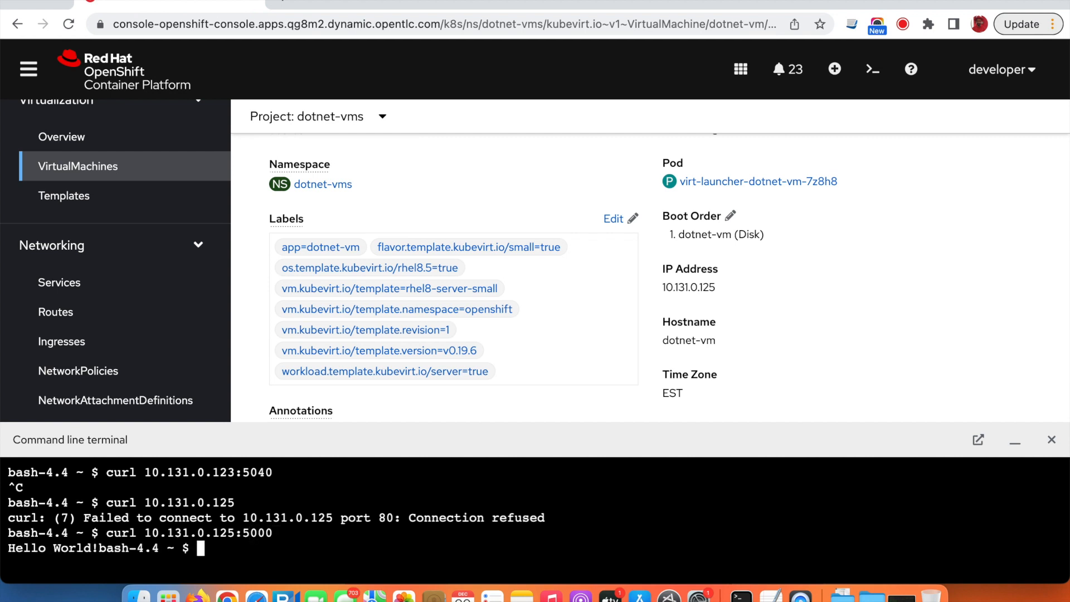
drag(117, 549, 8, 549)
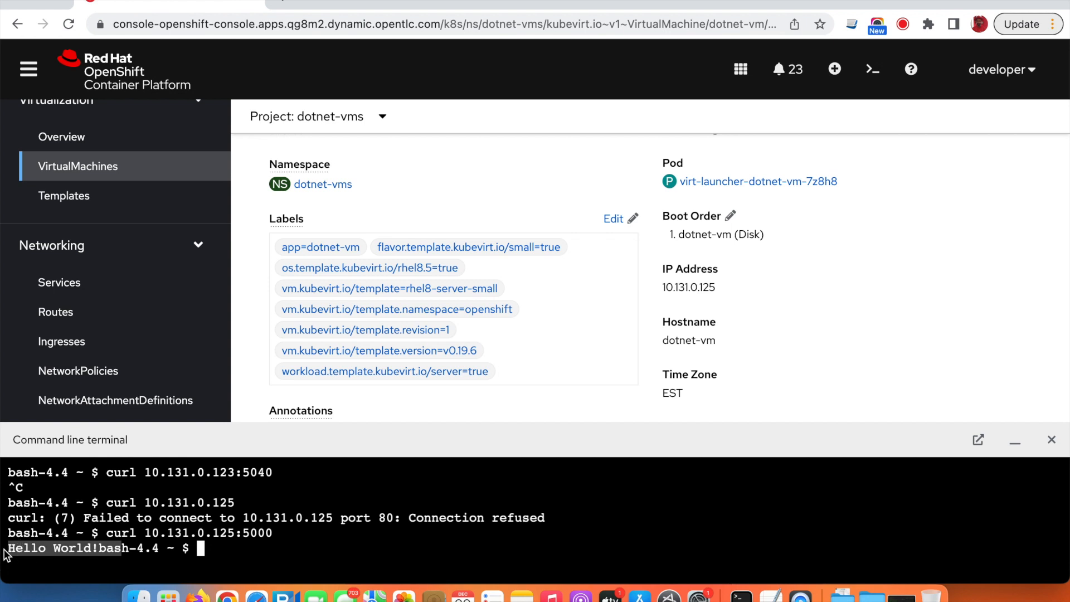
click(80, 541)
text(clear)
key(Return)
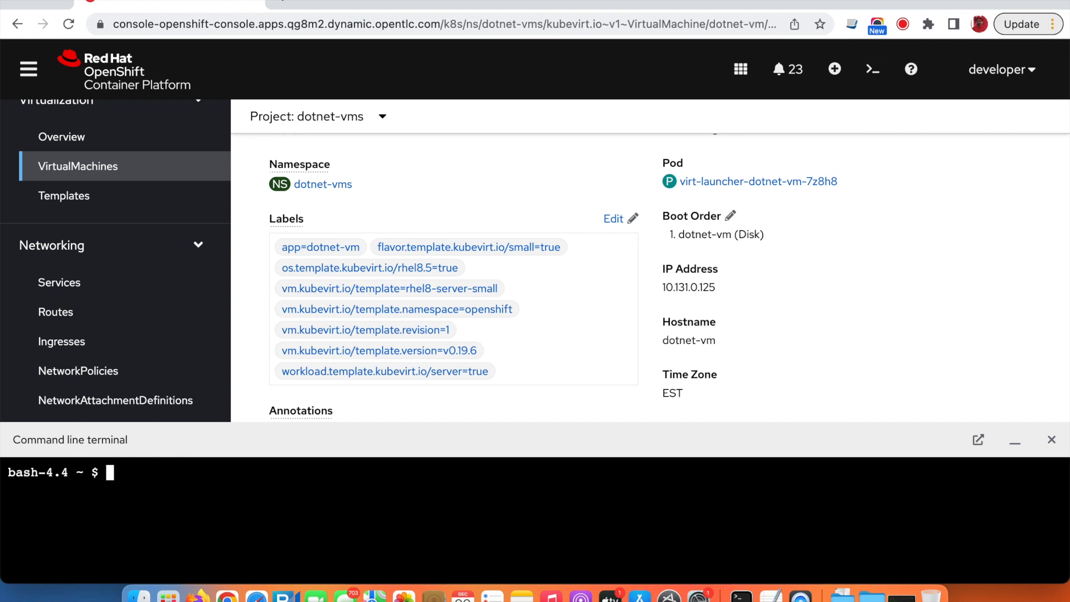
- Copy the vm-dotnet-svc Service's hostname from its details page
scroll(170, 273, down, 5)
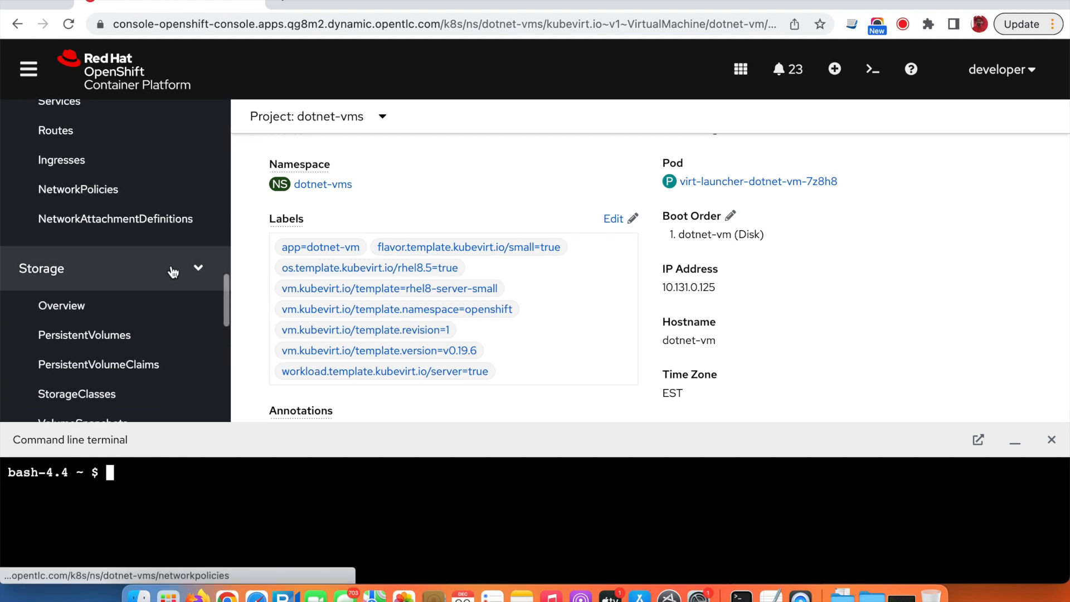
scroll(167, 281, up, 3)
click(61, 217)
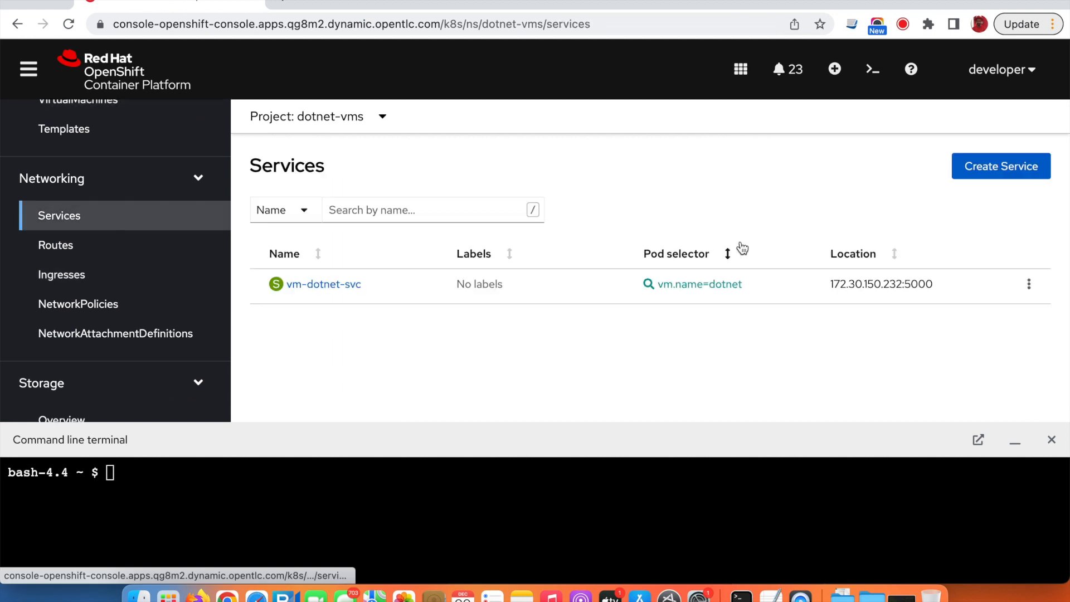
click(349, 285)
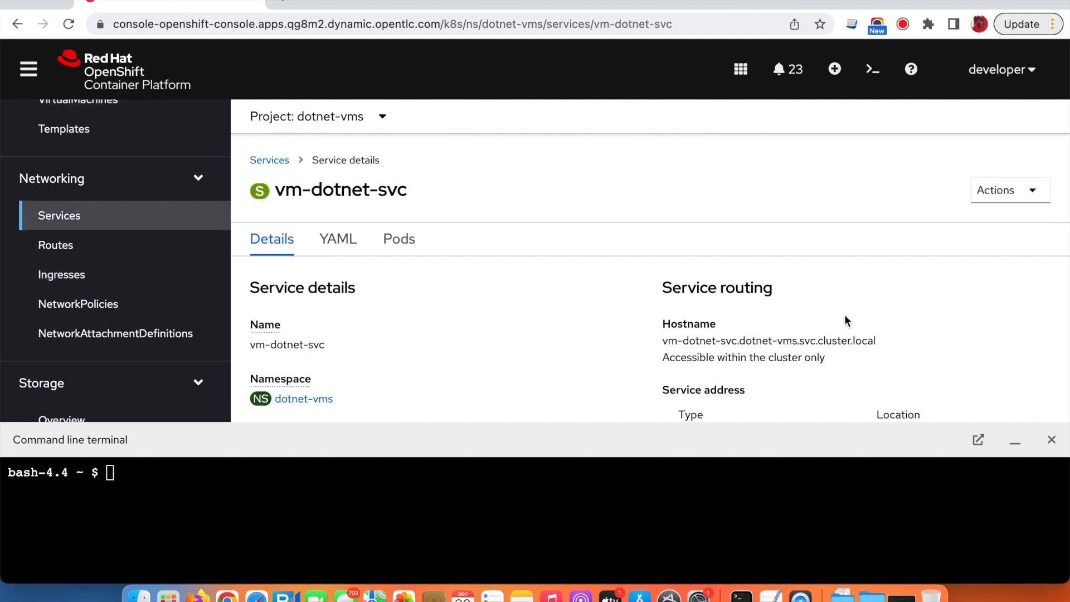
triple_click(861, 341)
key(super+c)
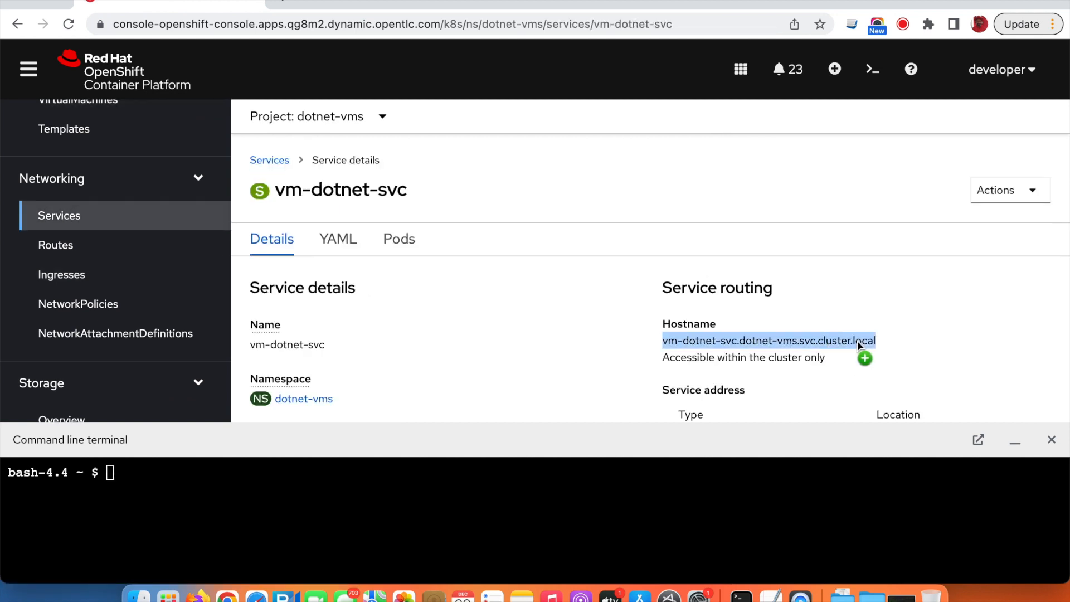
- Curl vm-dotnet-svc.dotnet-vms.svc.cluster.local:5000 in the terminal and confirm the Hello World! response
click(221, 518)
text(curl)
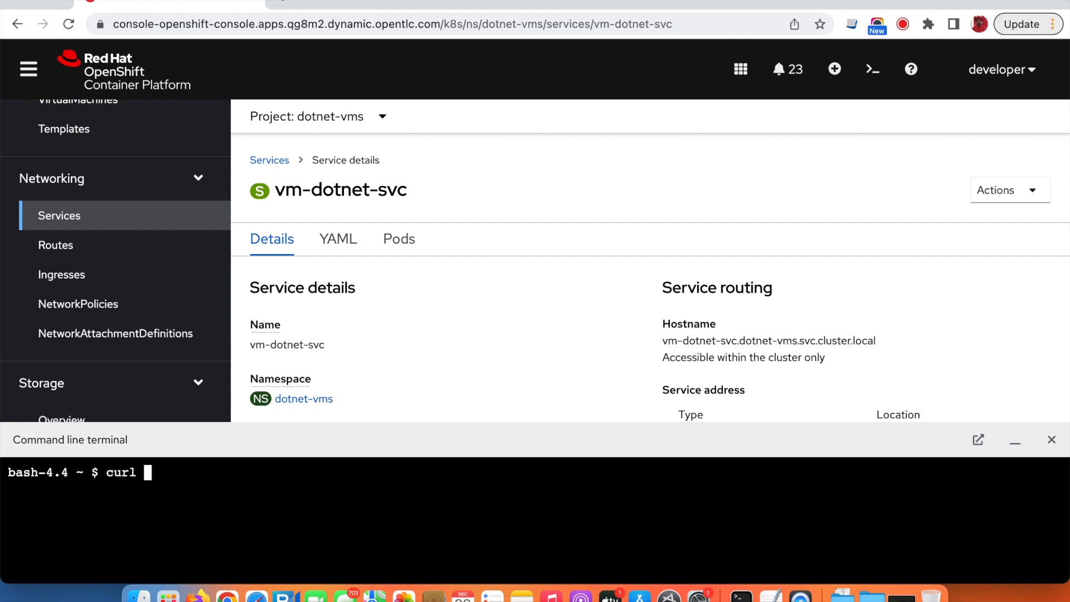
key(super+v)
text(:5000)
key(Return)
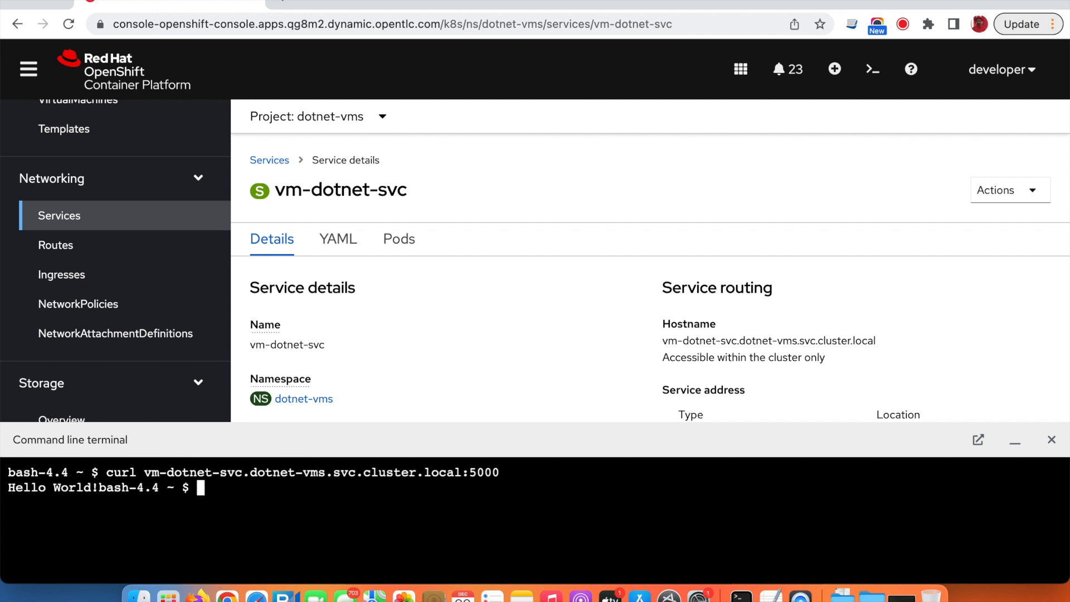
drag(8, 488, 99, 489)
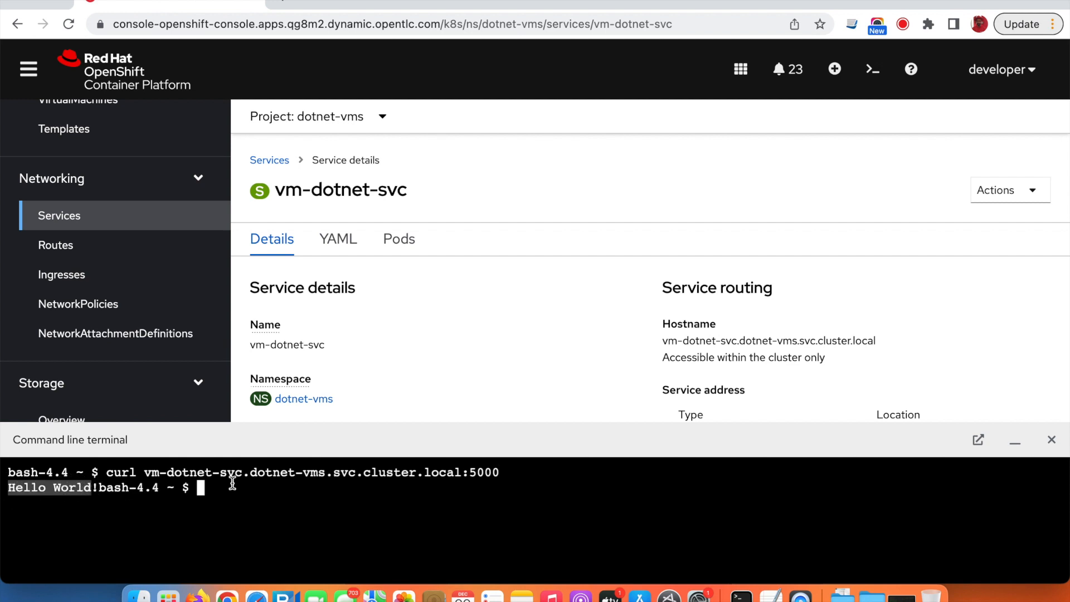
scroll(548, 203, down, 1)
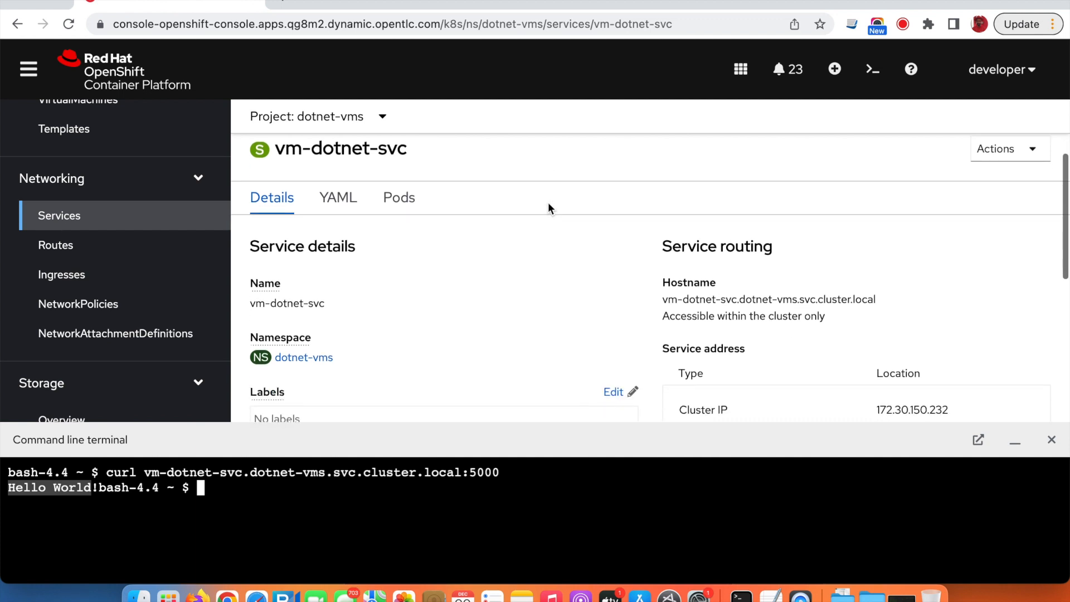
scroll(548, 204, up, 1)
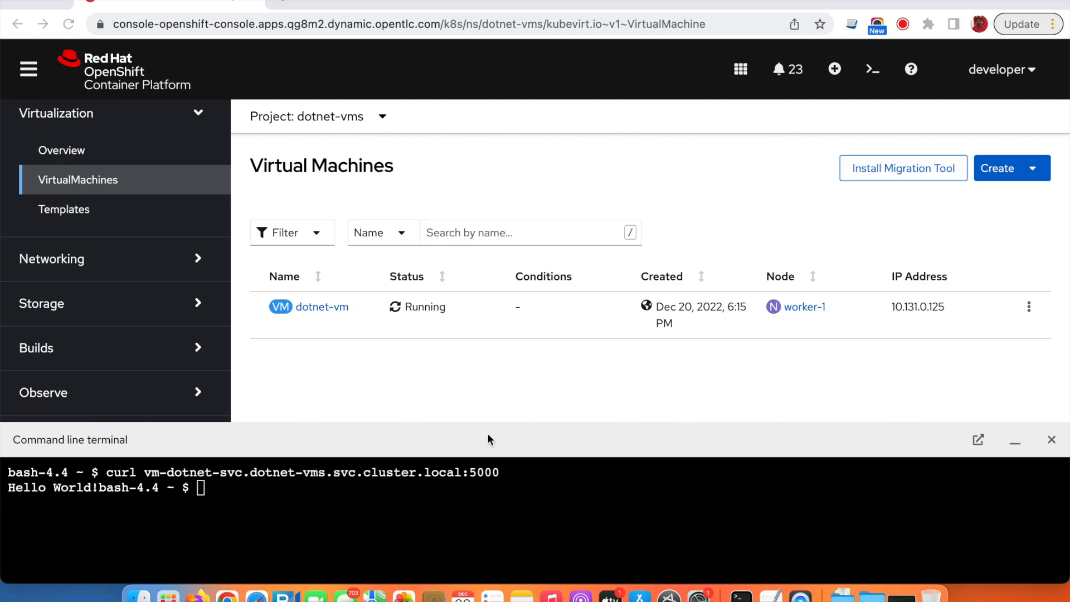
- Clone dotnet-vm as dotnet-vm-clone with 'Start virtual machine on clone' enabled, then restart the terminal
click(367, 499)
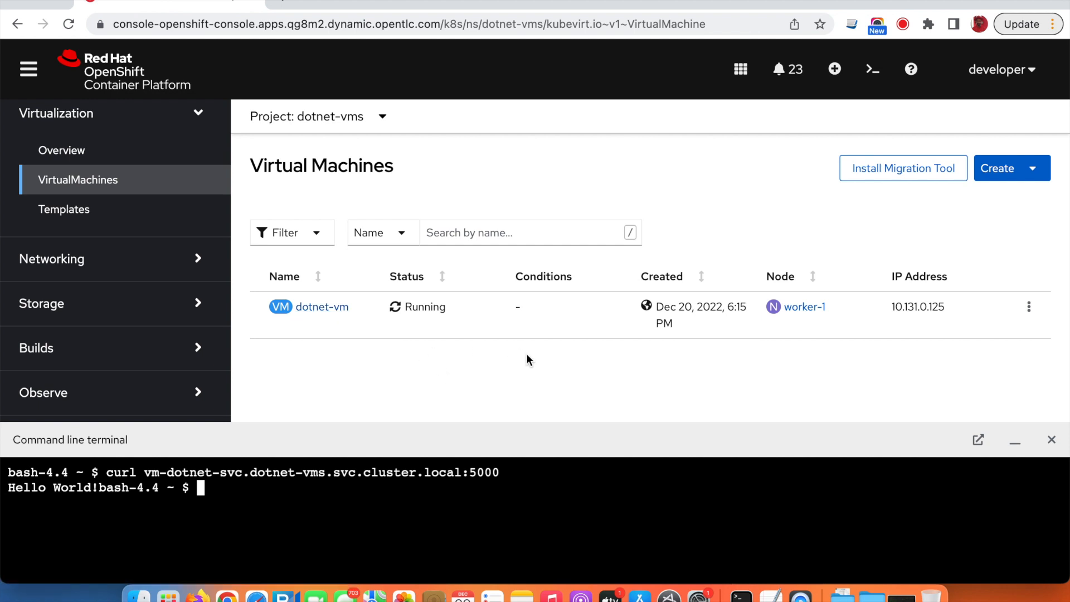
click(1029, 312)
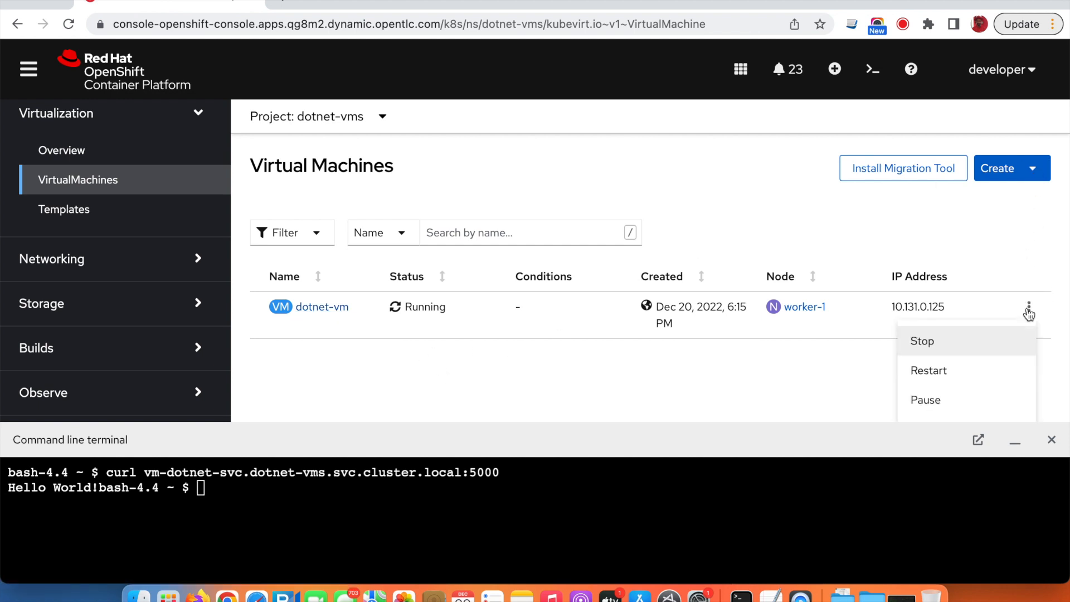
scroll(958, 346, down, 3)
click(926, 365)
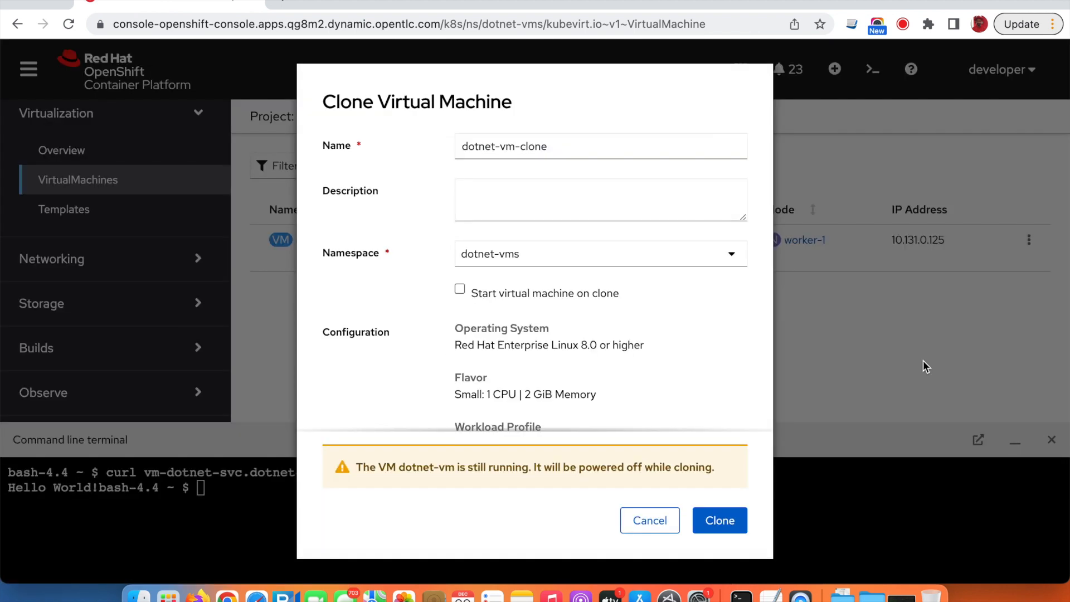
click(563, 154)
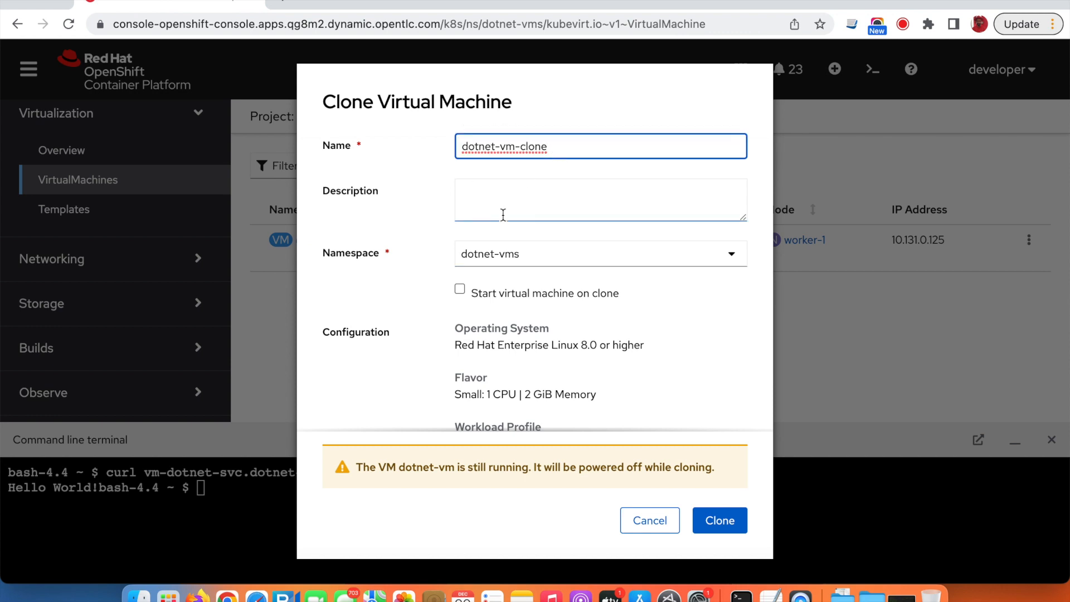
scroll(518, 256, down, 1)
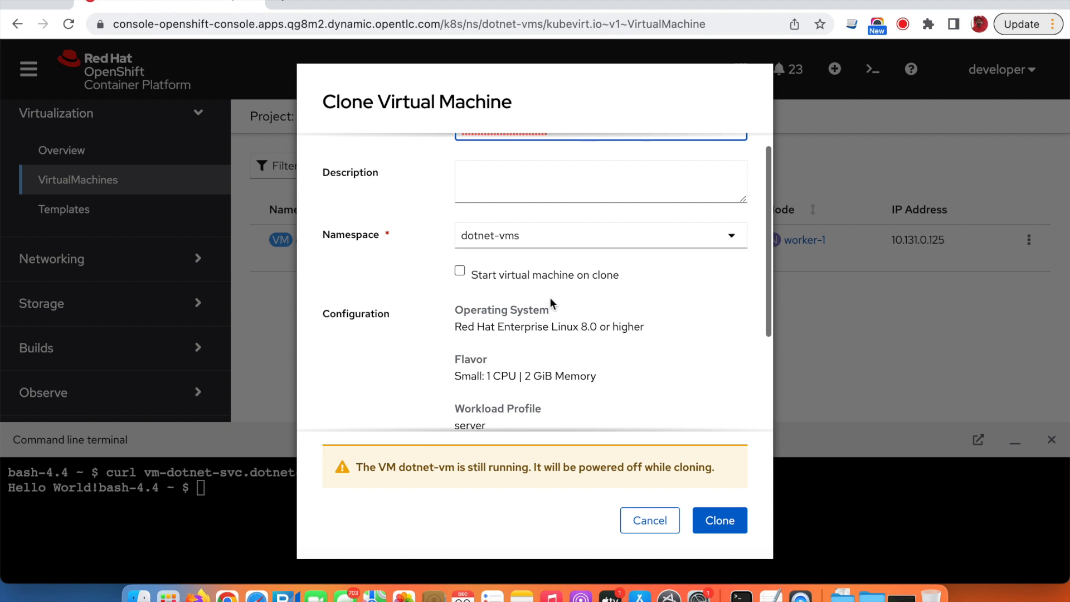
click(460, 271)
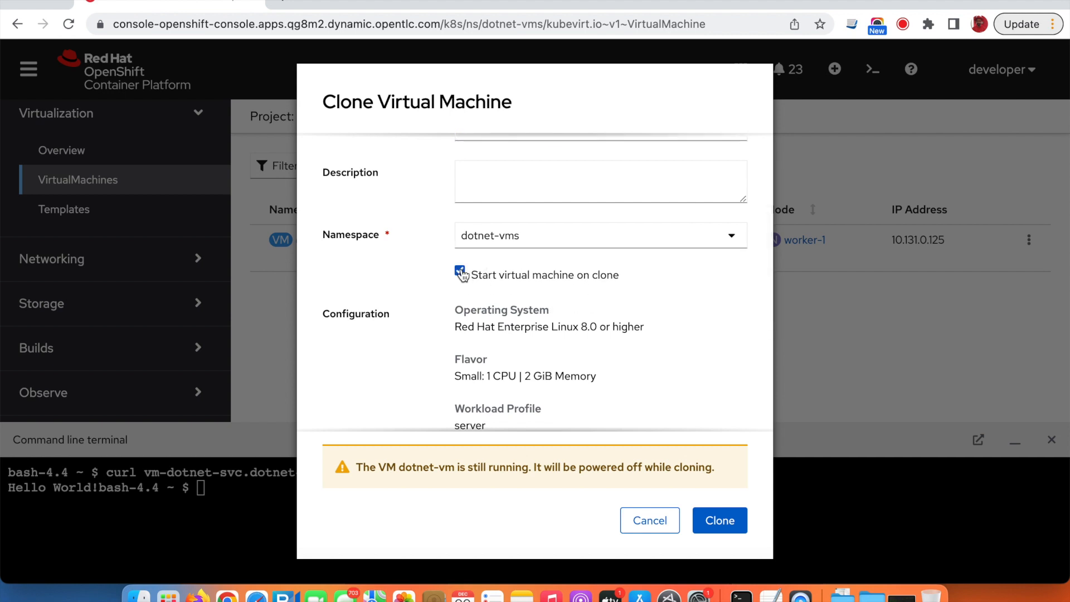
scroll(615, 366, down, 3)
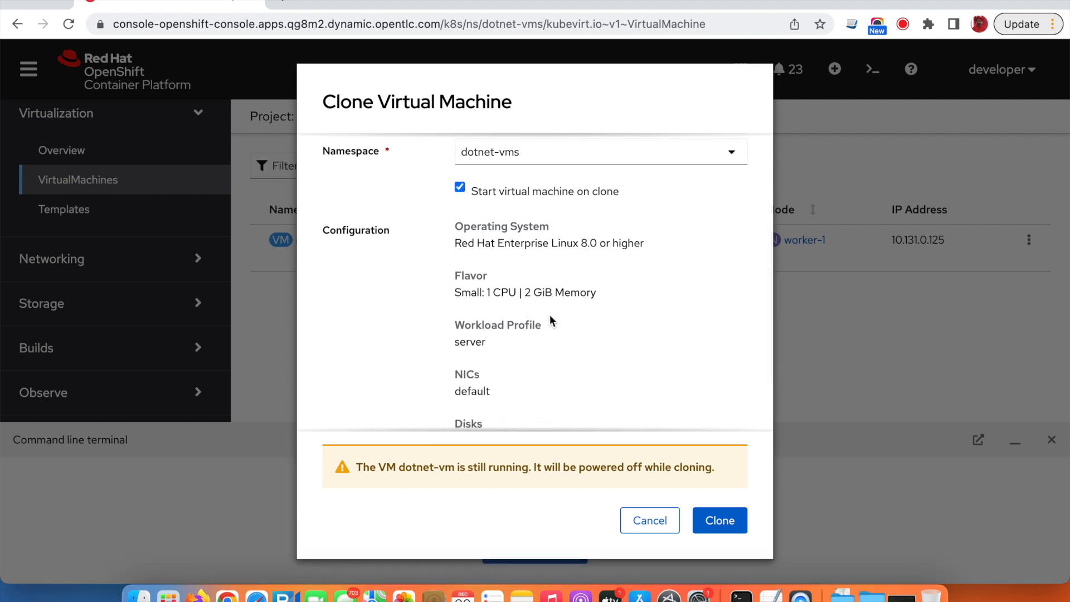
scroll(520, 349, down, 3)
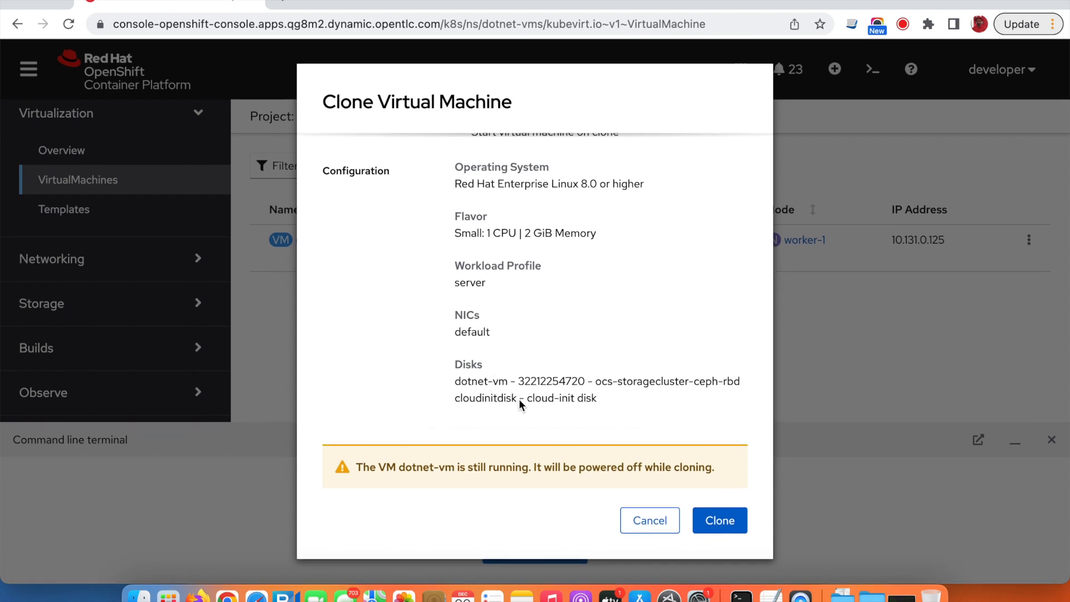
click(717, 521)
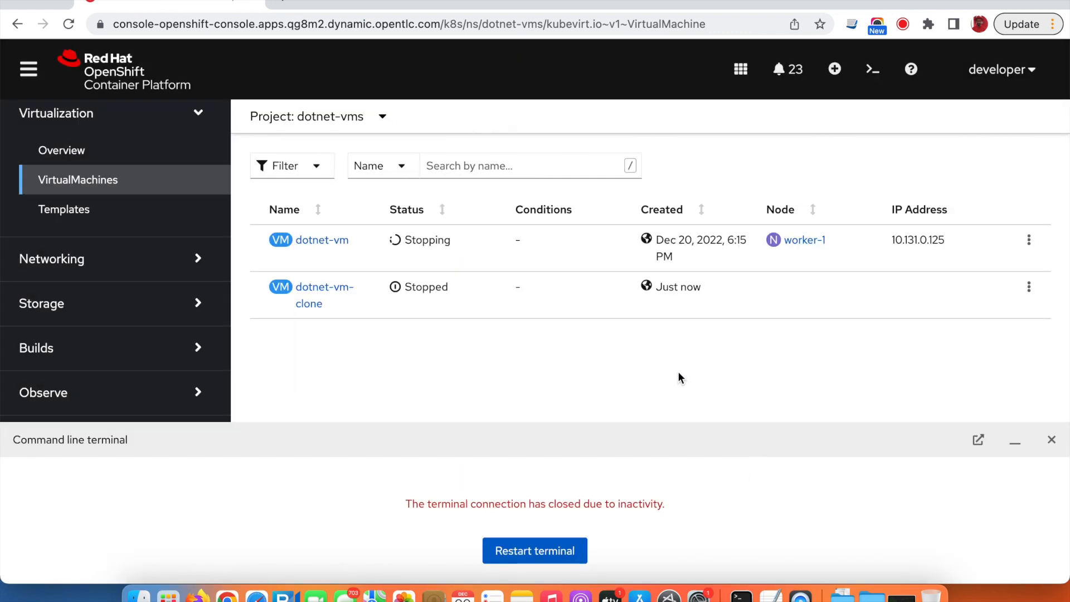
click(536, 550)
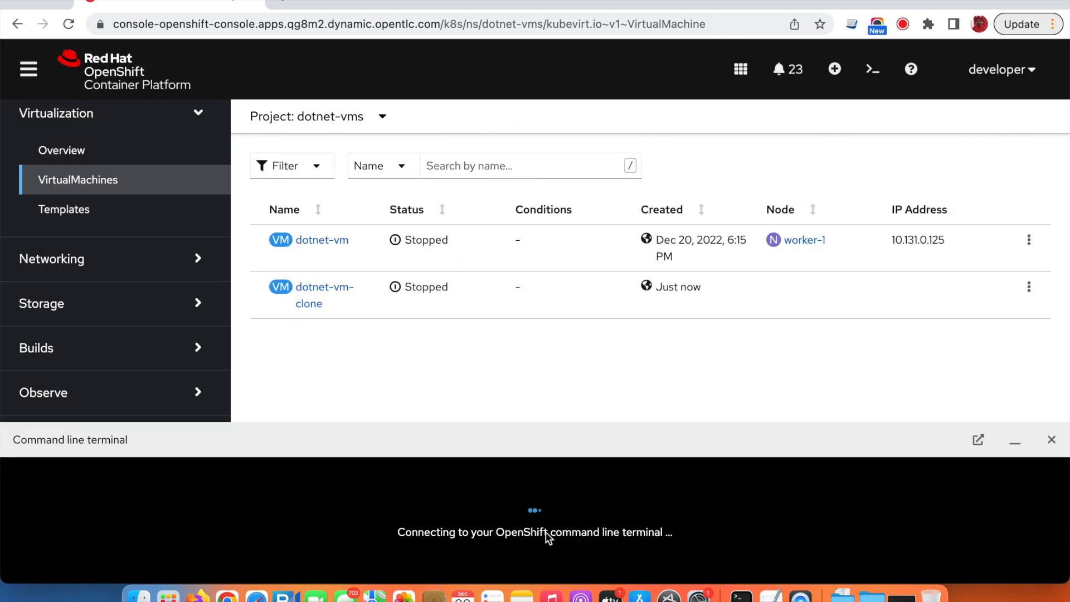
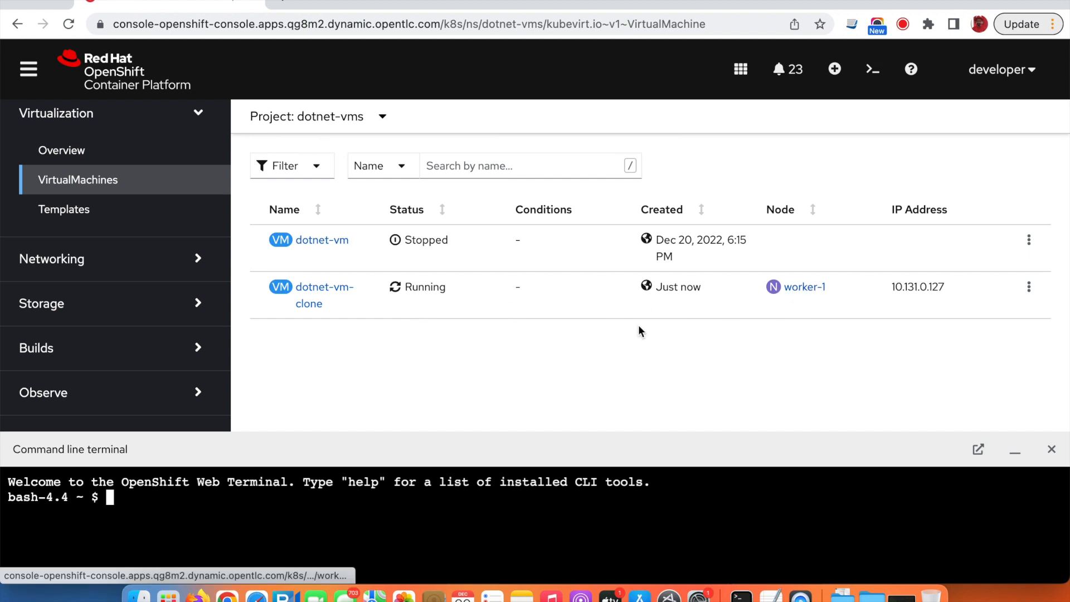
- Start the stopped dotnet-vm from its row's actions menu and open its details page
drag(892, 286, 946, 288)
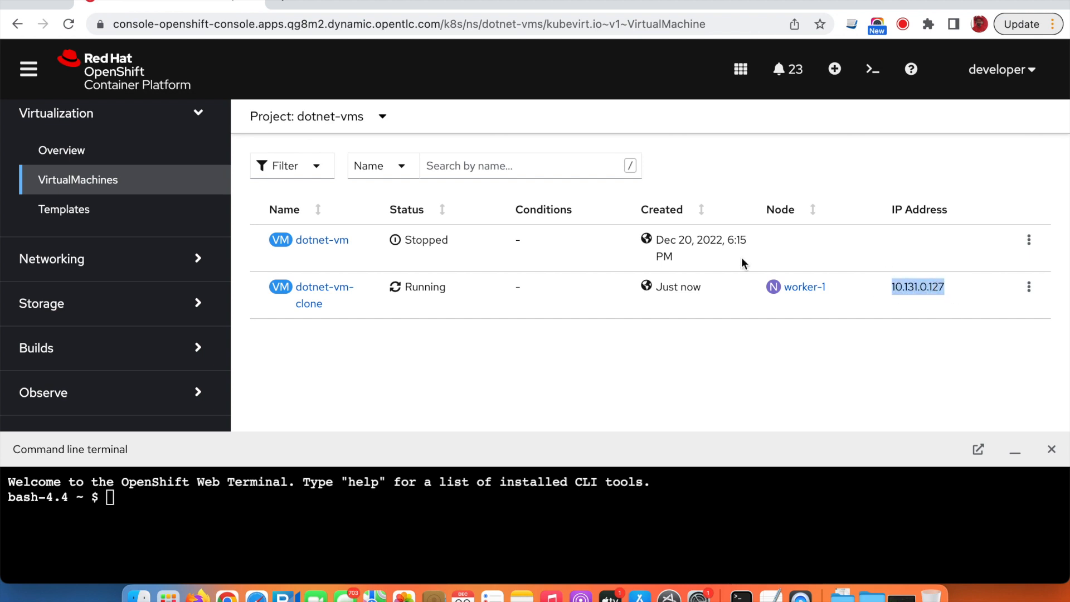
click(510, 337)
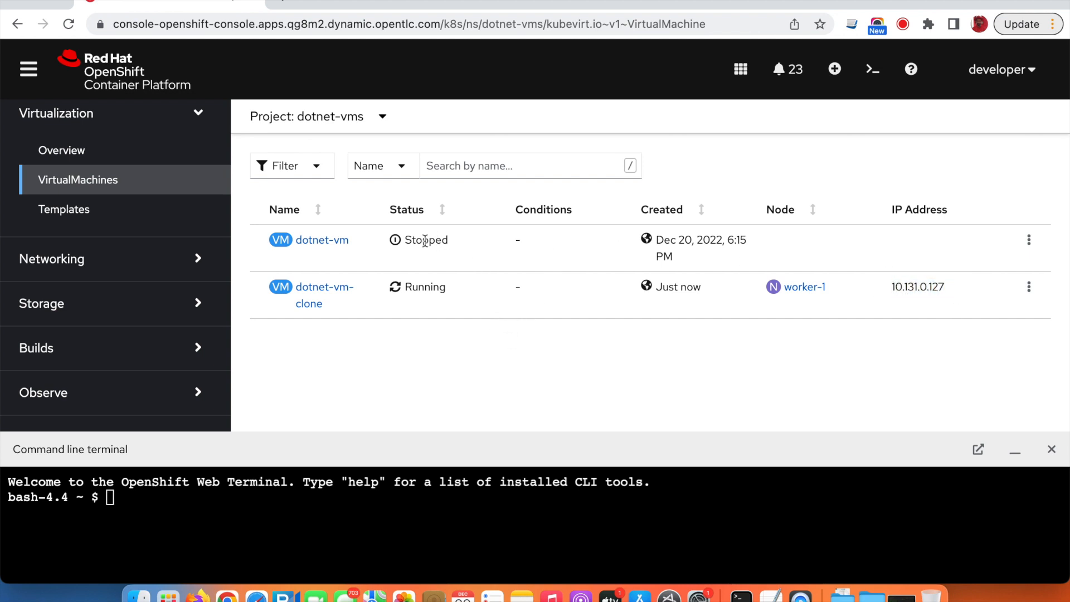
click(1030, 239)
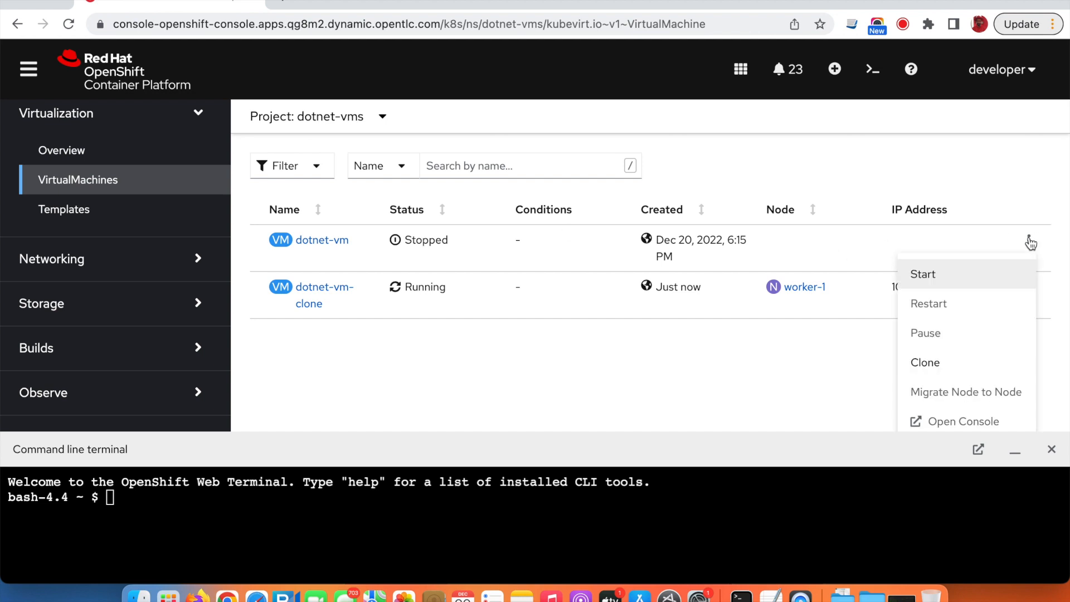
click(926, 278)
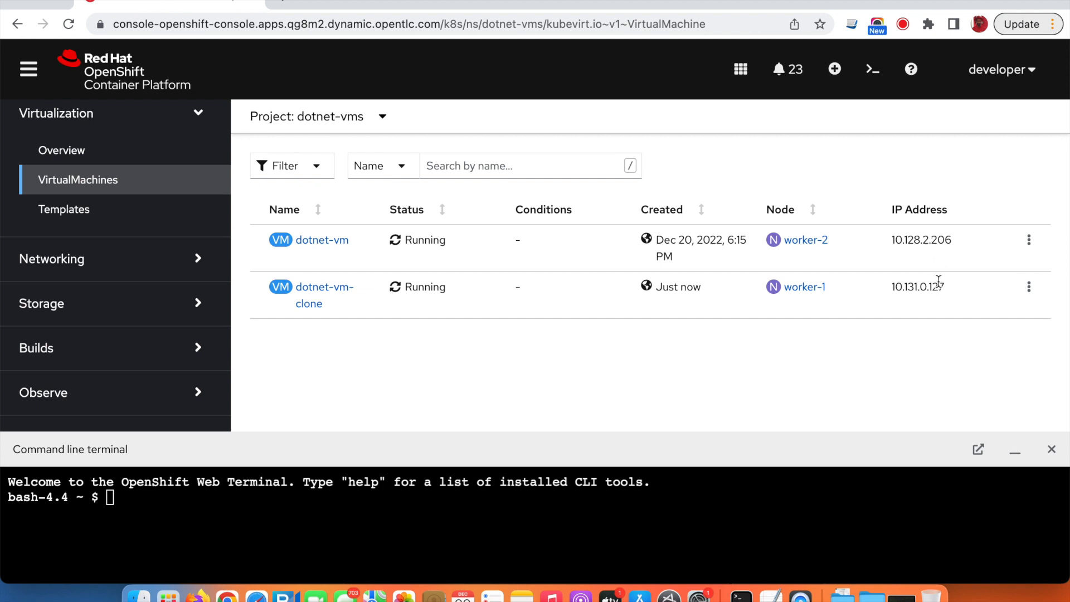
click(310, 240)
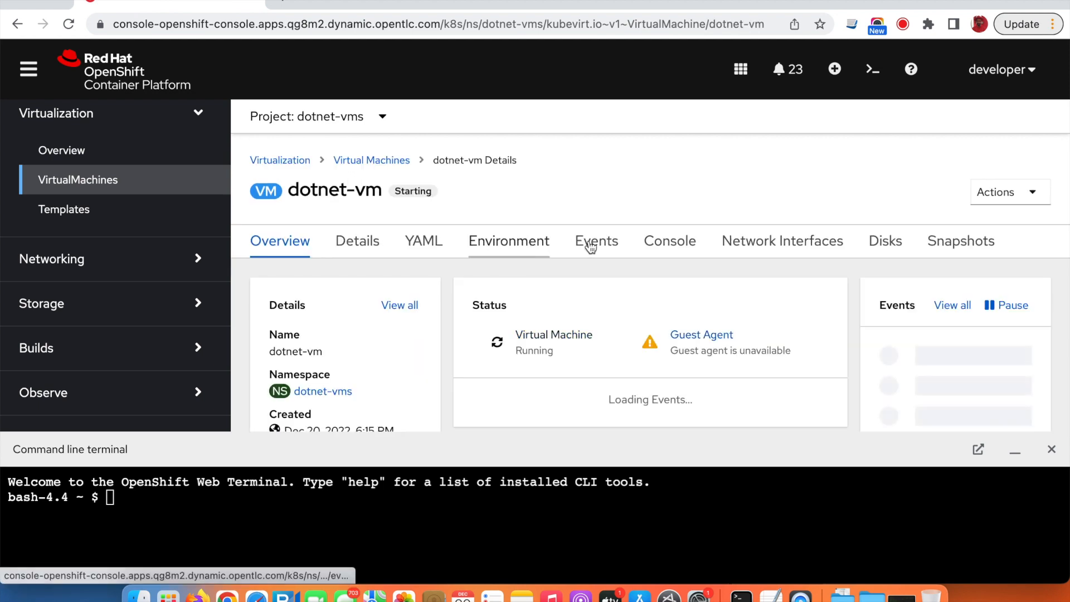
- Review dotnet-vm's Details and Overview, then show its Console with the RHEL 8.7 login prompt
scroll(674, 343, down, 3)
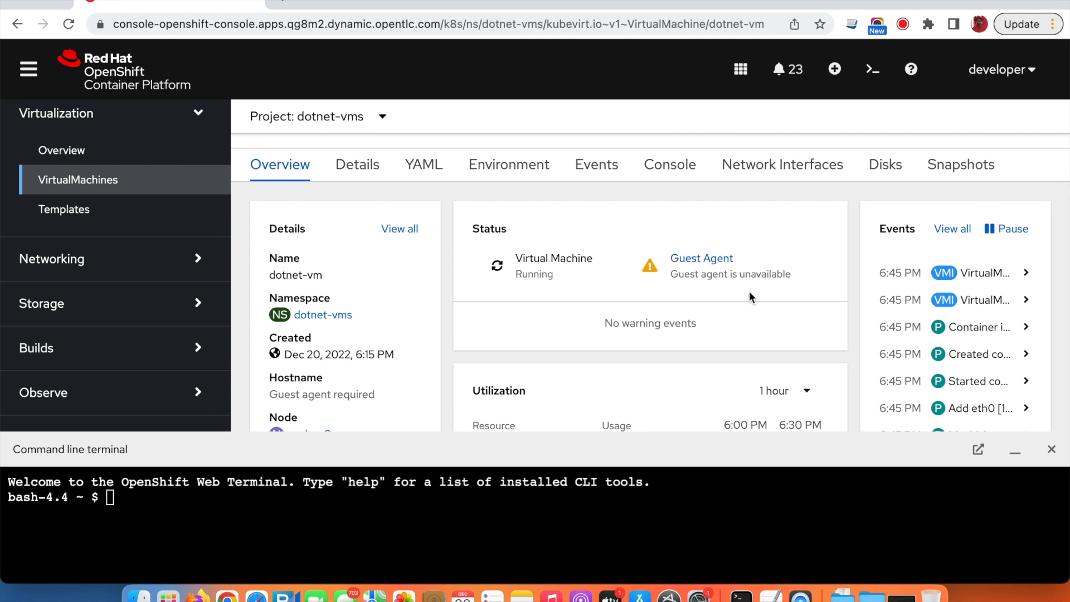
click(358, 164)
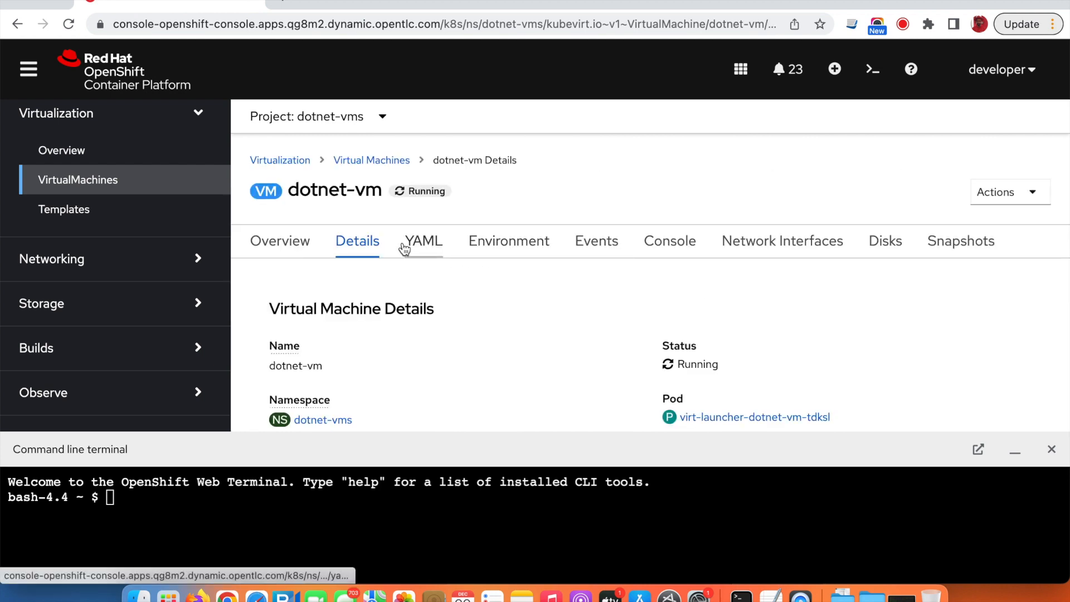
scroll(483, 311, down, 3)
scroll(476, 306, up, 3)
click(280, 231)
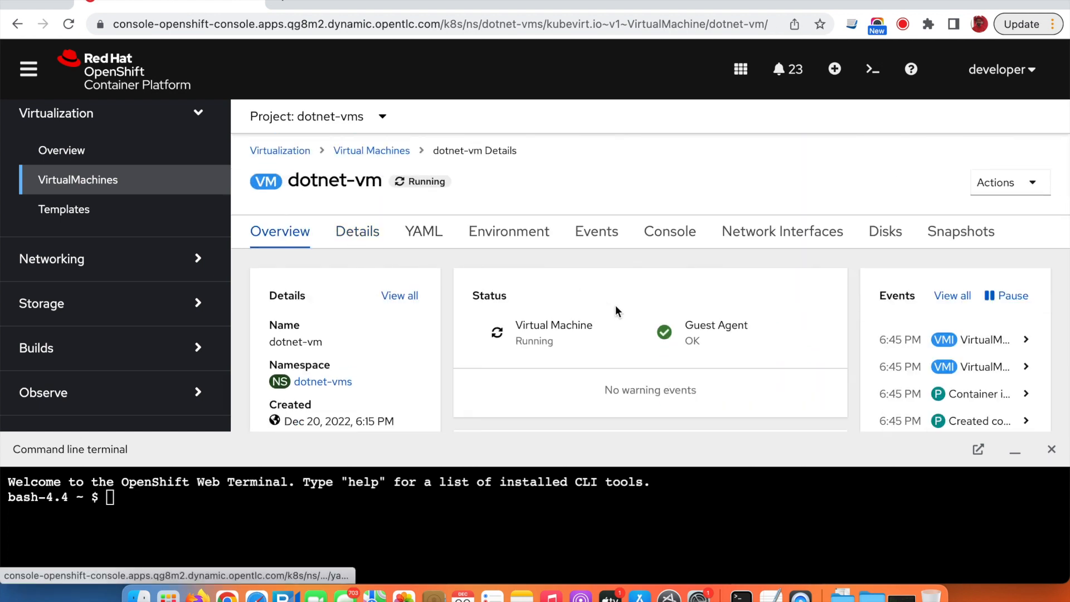
click(687, 240)
scroll(635, 175, down, 2)
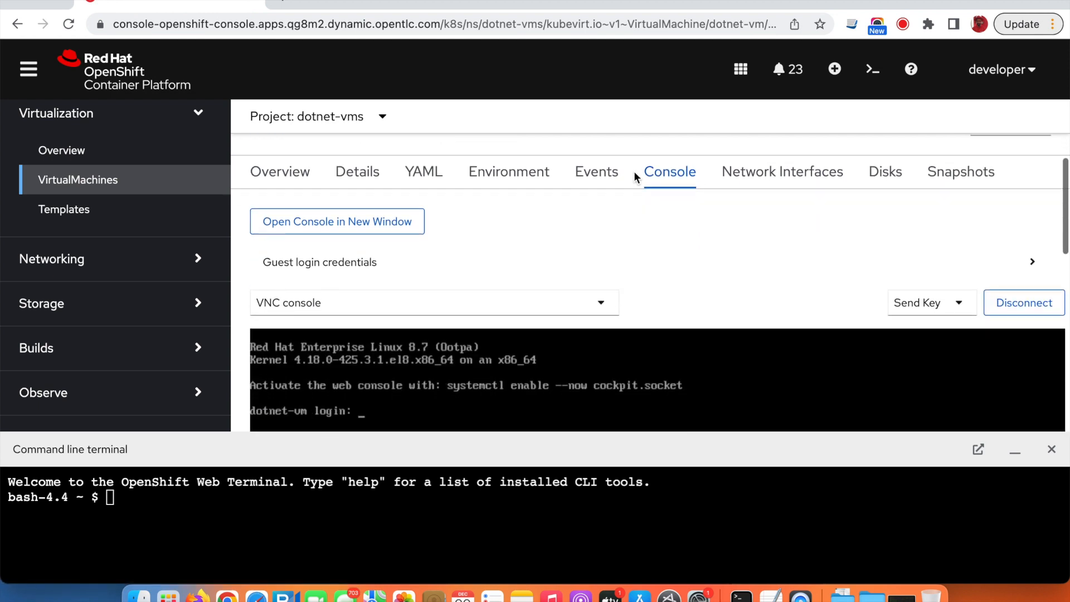
scroll(635, 176, down, 4)
- Switch dotnet-vm's console to the Serial console
click(601, 193)
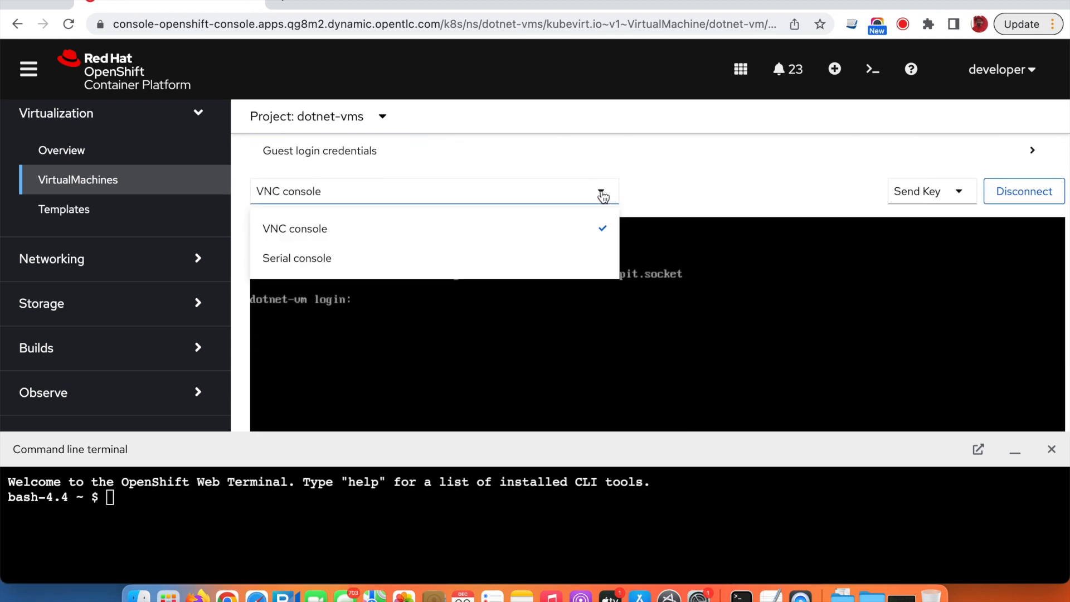
click(330, 260)
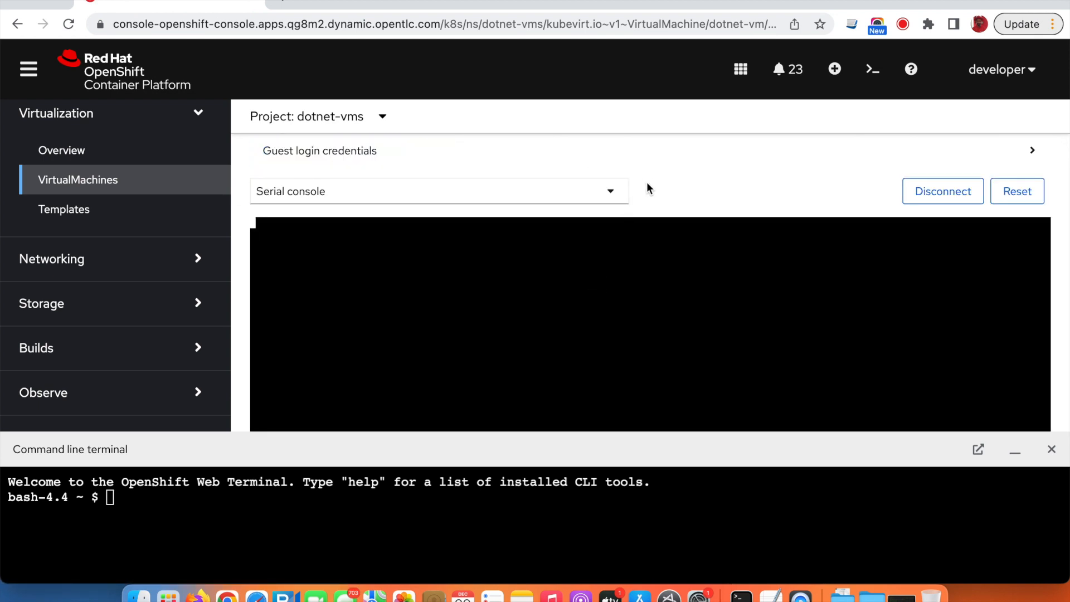
scroll(646, 182, down, 1)
scroll(646, 182, up, 2)
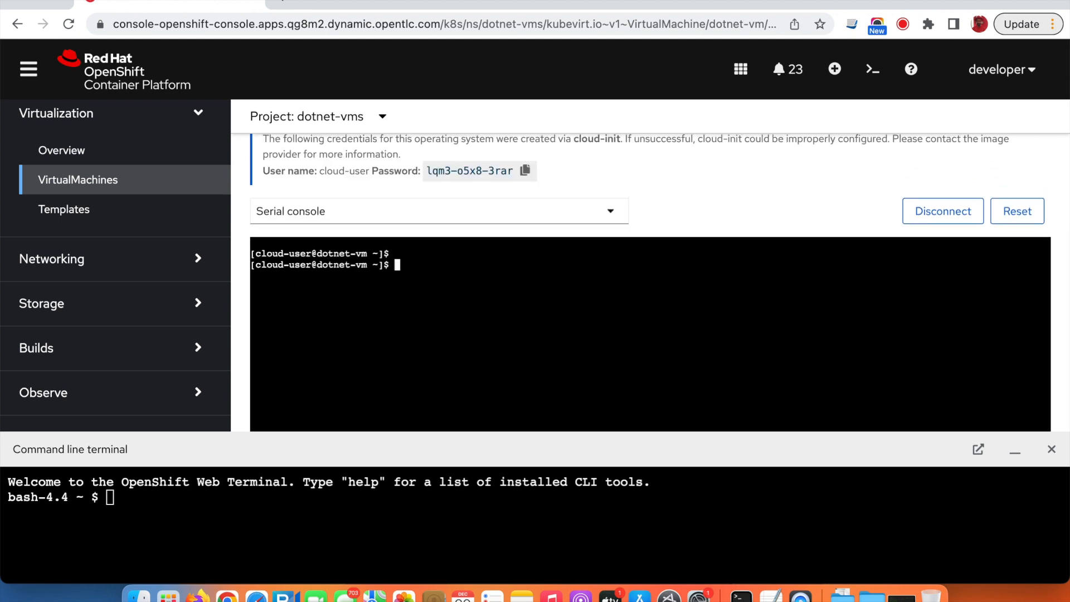
text(cd demo)
key(Return)
key(super+v)
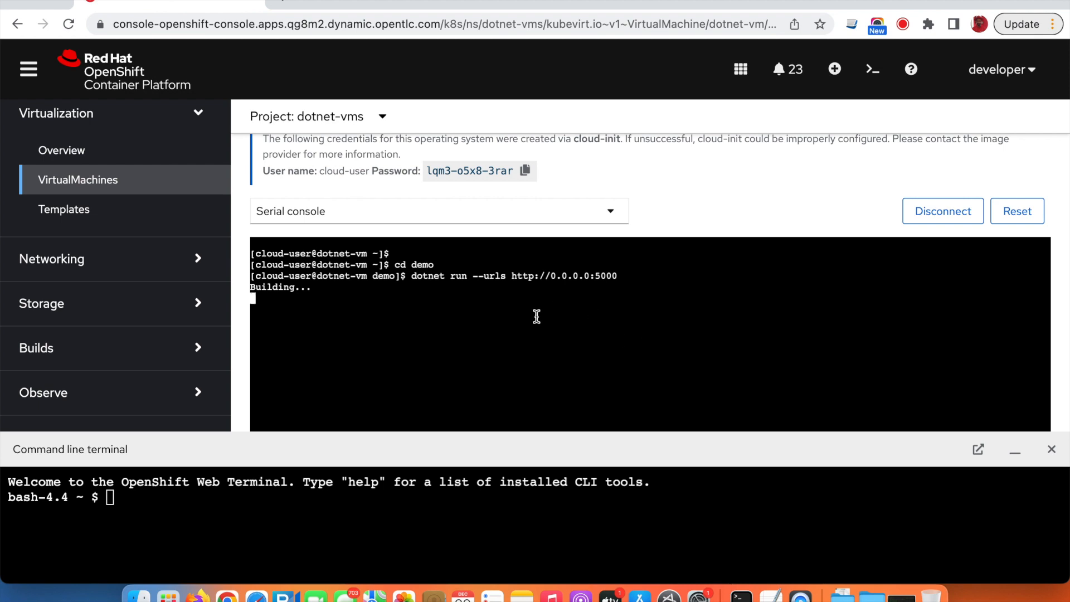
click(421, 526)
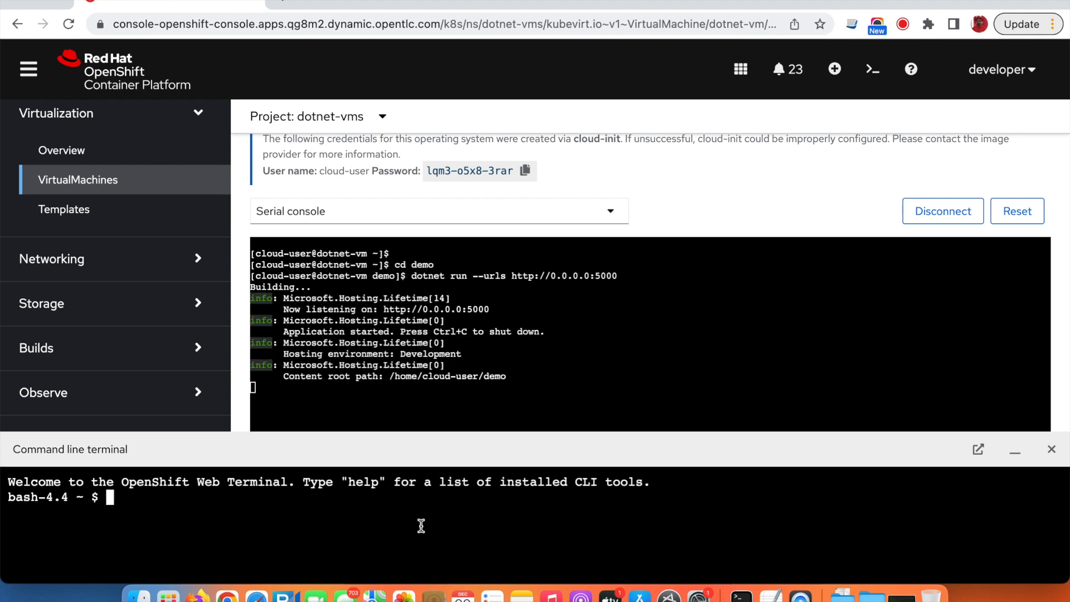
click(78, 180)
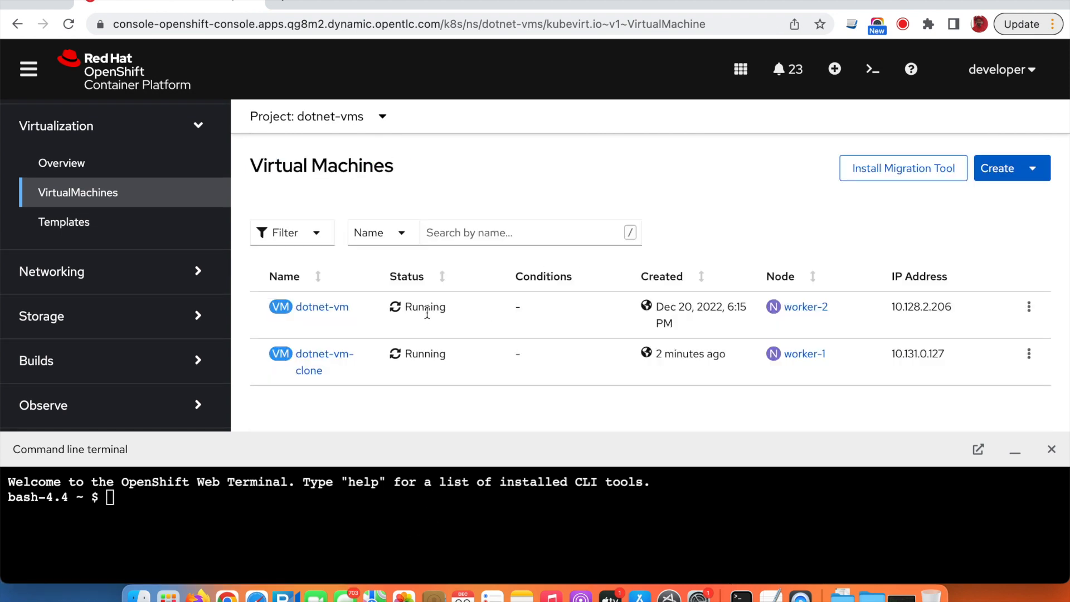
- Curl dotnet-vm at 10.128.2.206:5000 and confirm it answers Hello World!
drag(895, 307, 989, 311)
key(super+c)
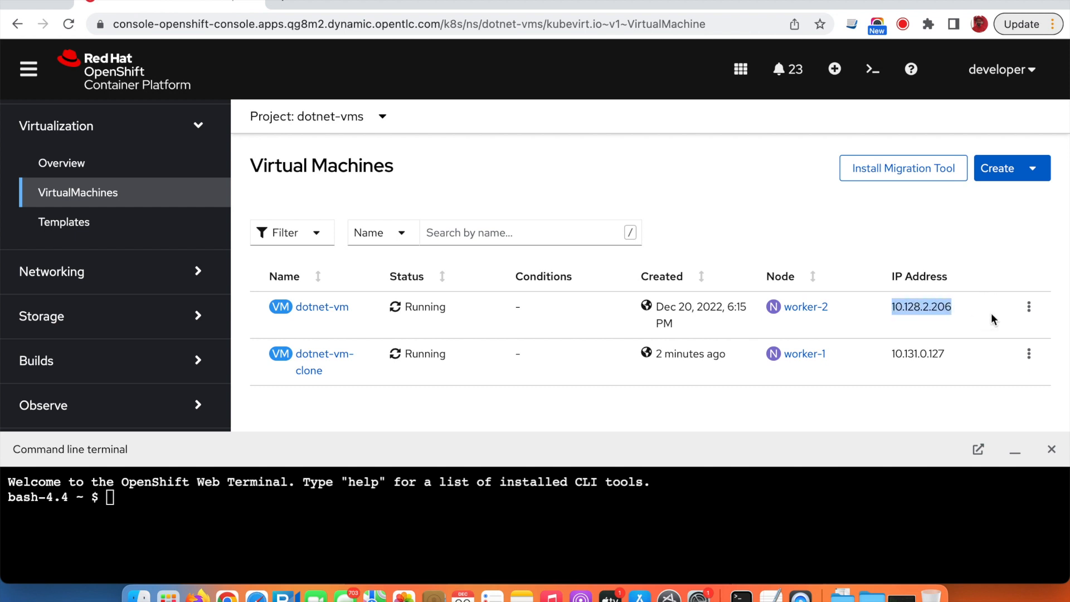
click(214, 520)
text(curl)
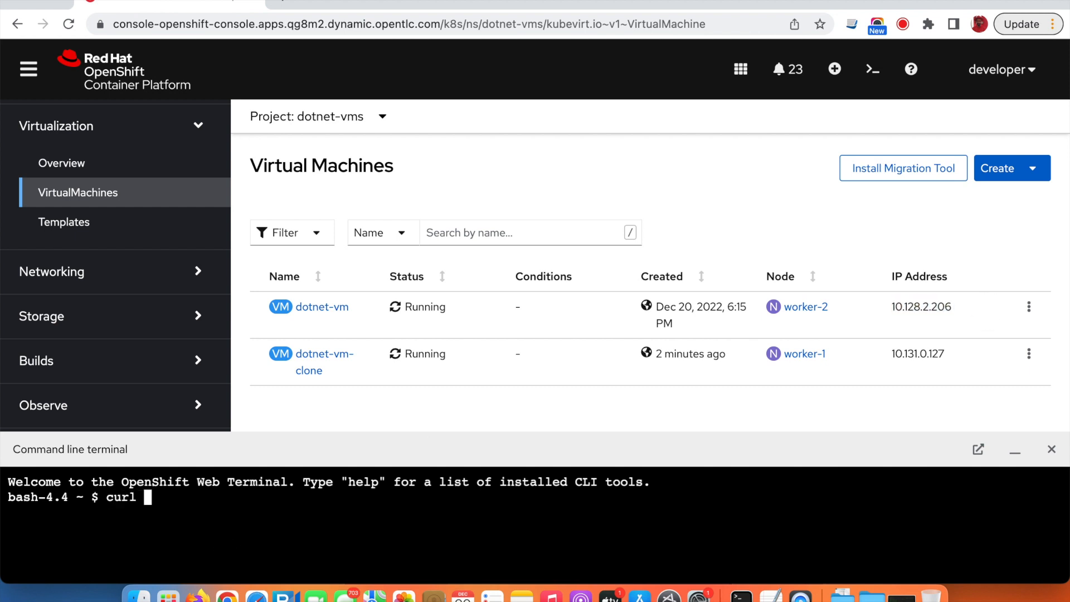
key(super+v)
text(:)
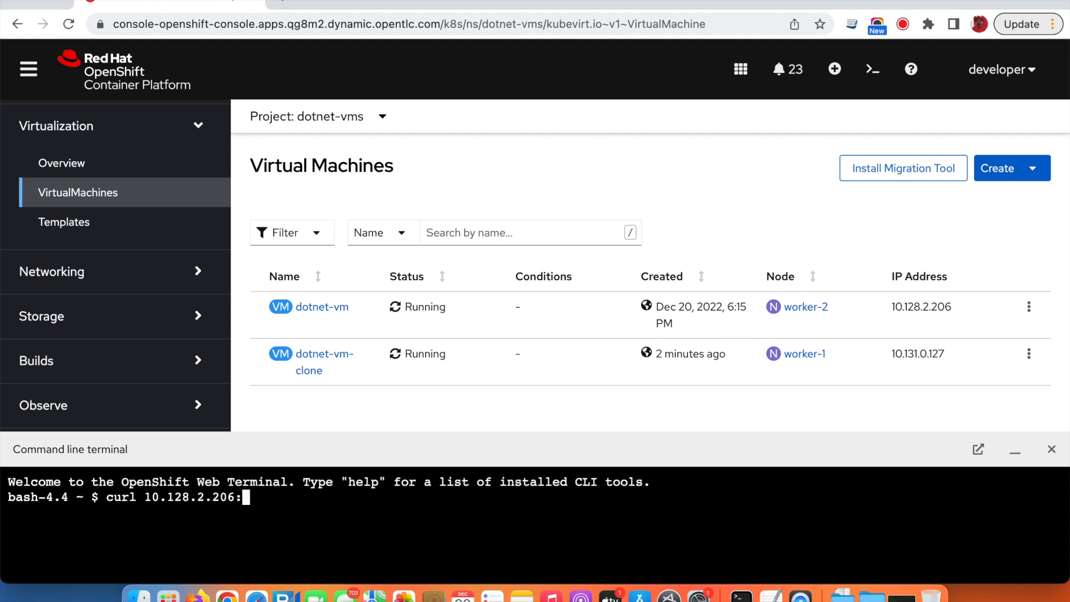
text(5000)
key(Return)
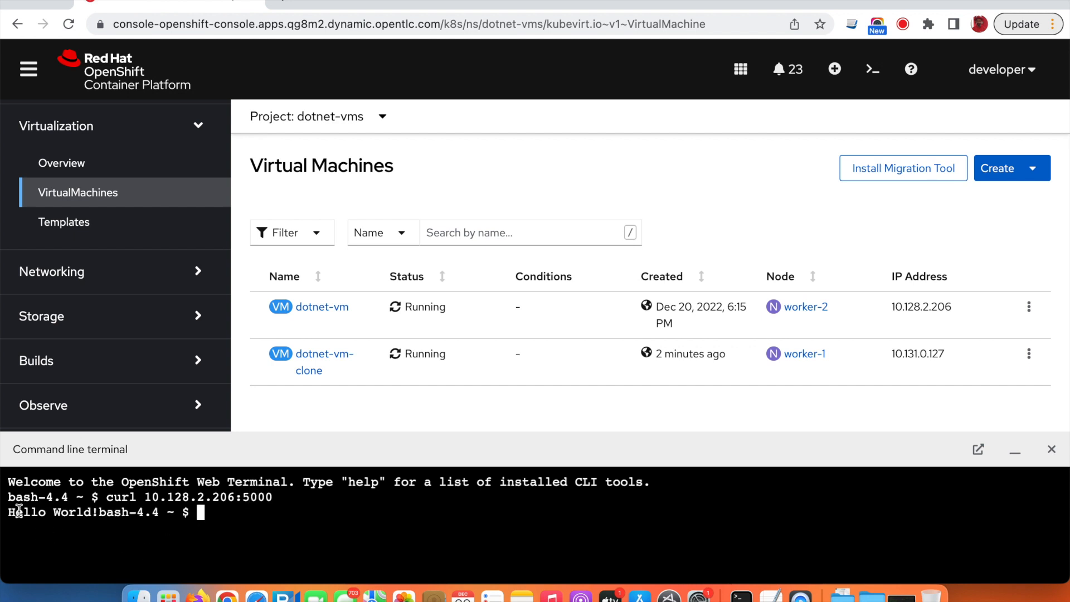
drag(11, 512, 106, 512)
click(251, 512)
- Clear the terminal and curl the clone at 10.131.0.127:5000, getting Connection refused
text(clear)
key(Return)
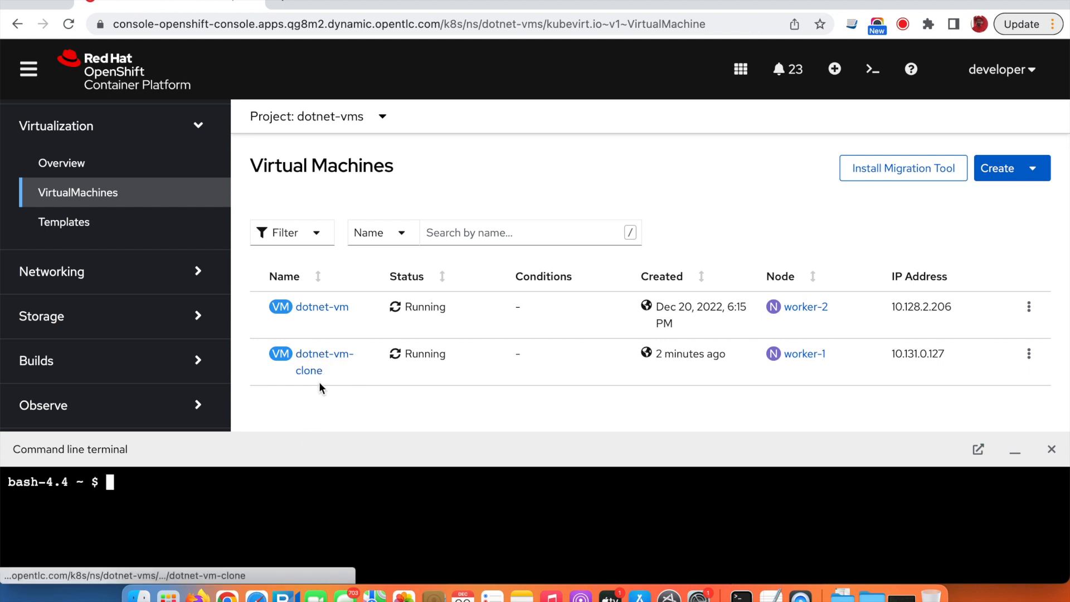
drag(946, 354, 890, 355)
key(super+c)
click(586, 519)
text(curl)
key(super+v)
text(:)
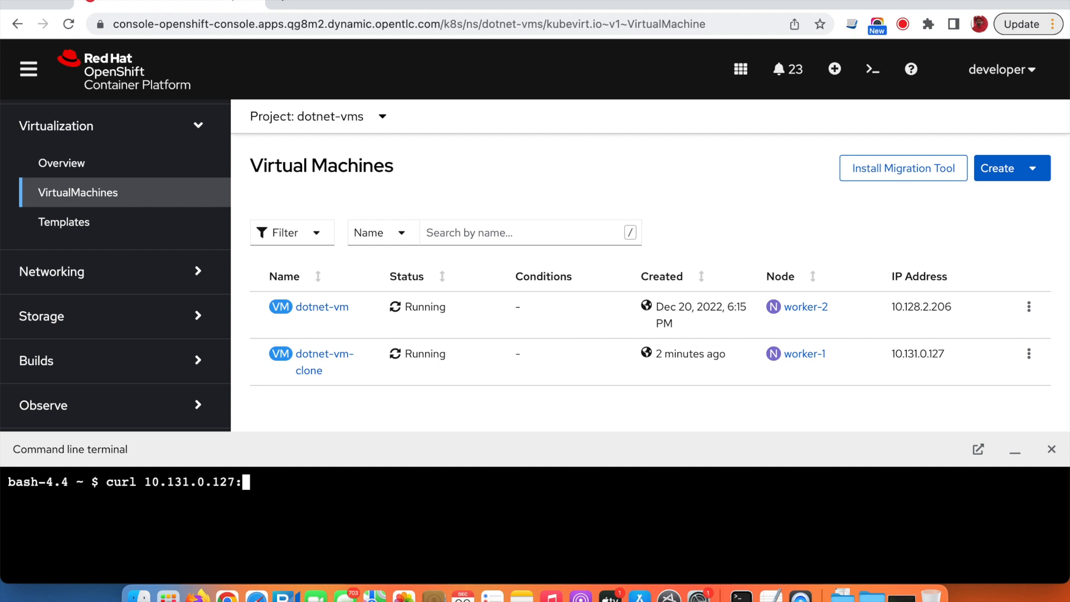
text(5000)
key(Return)
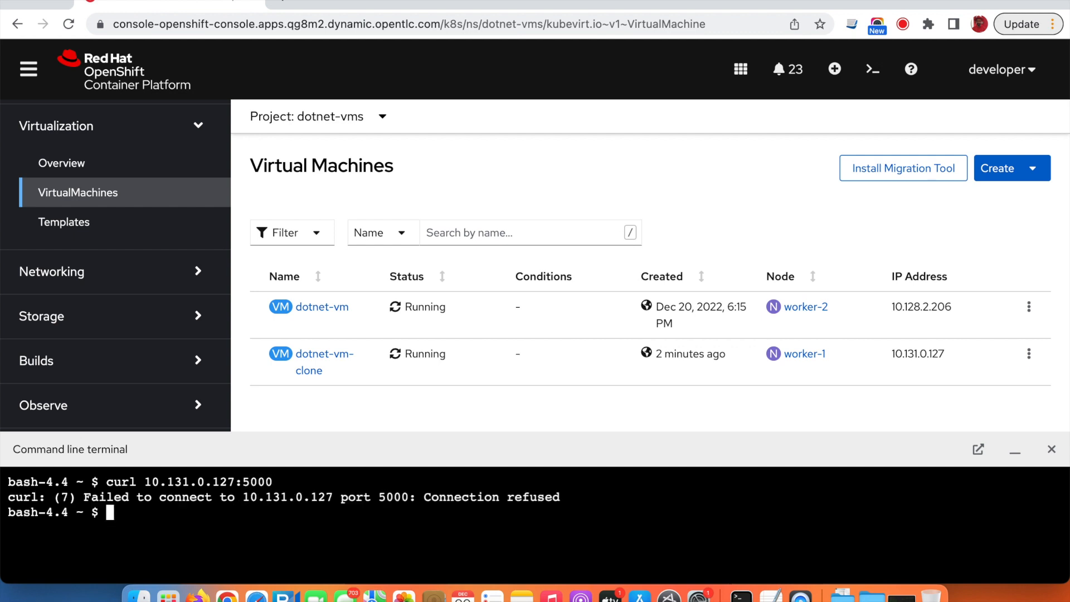
drag(426, 496, 539, 494)
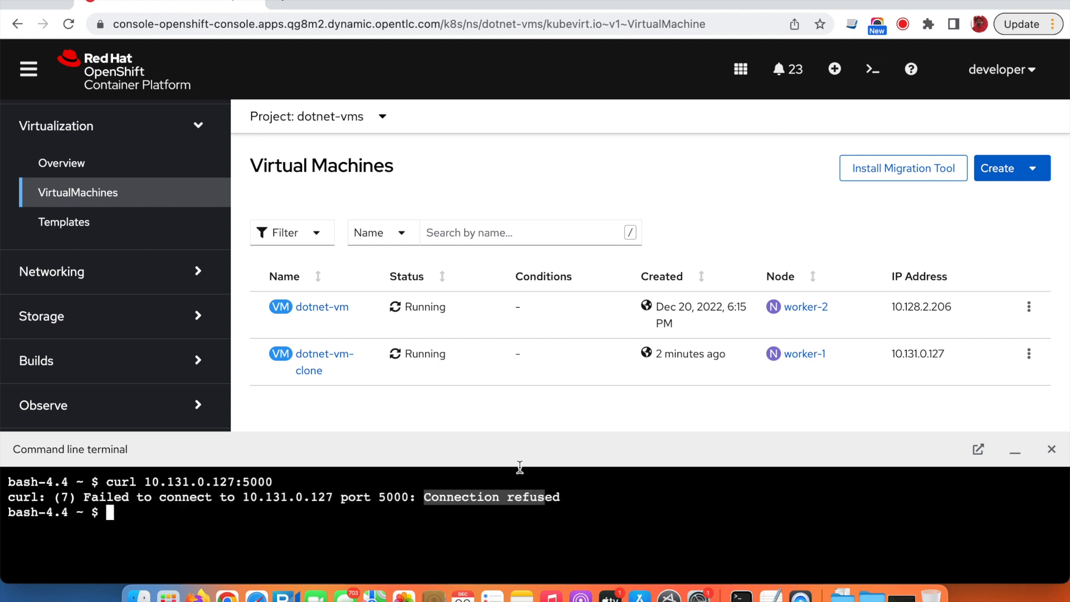
- Open dotnet-vm-clone's console to get its app running
click(327, 361)
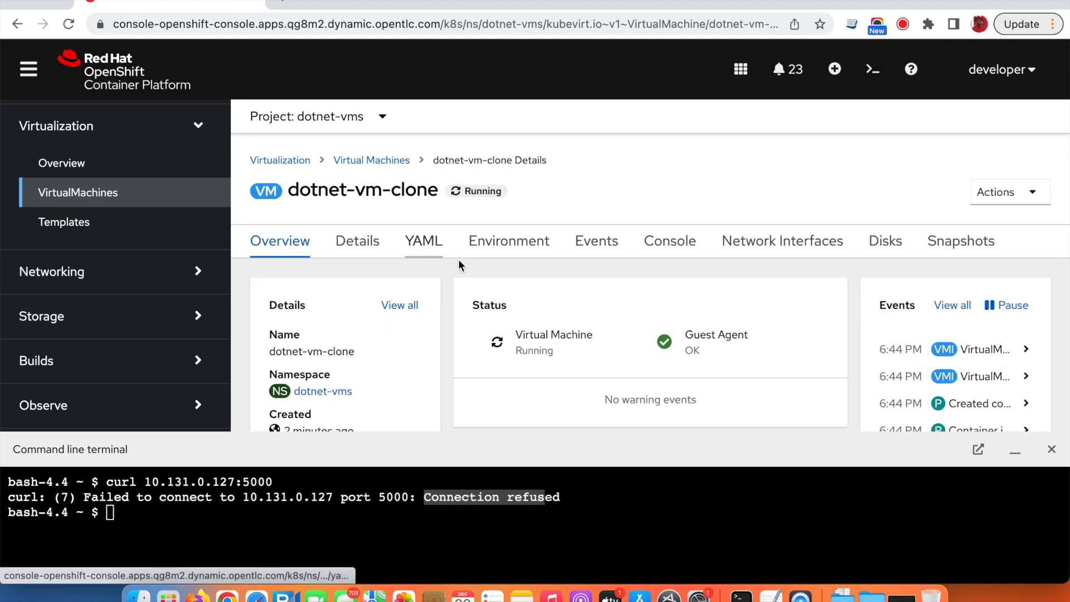
click(677, 245)
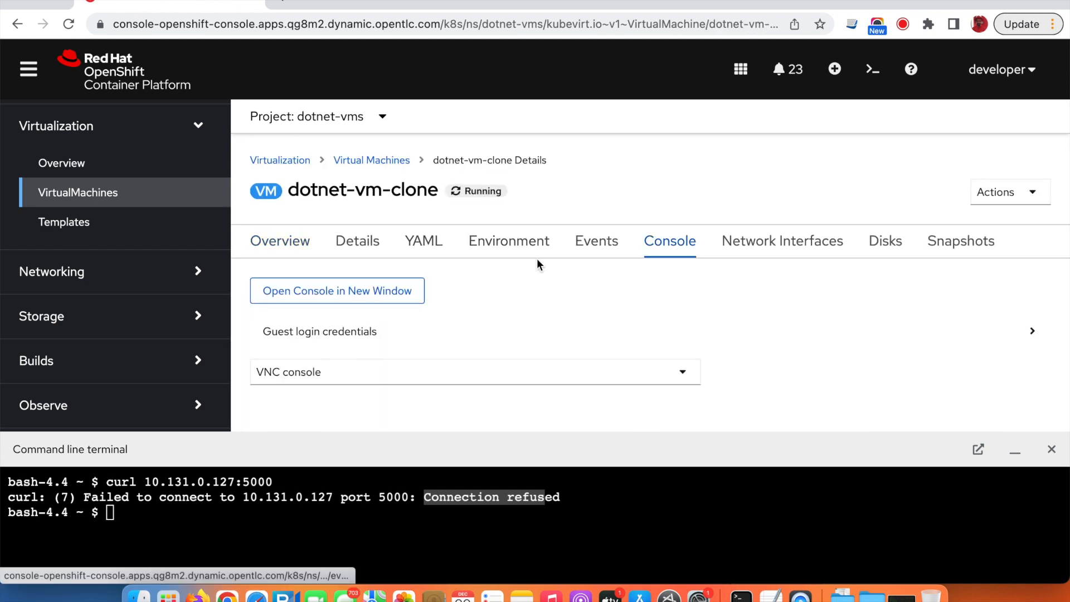
scroll(537, 265, down, 3)
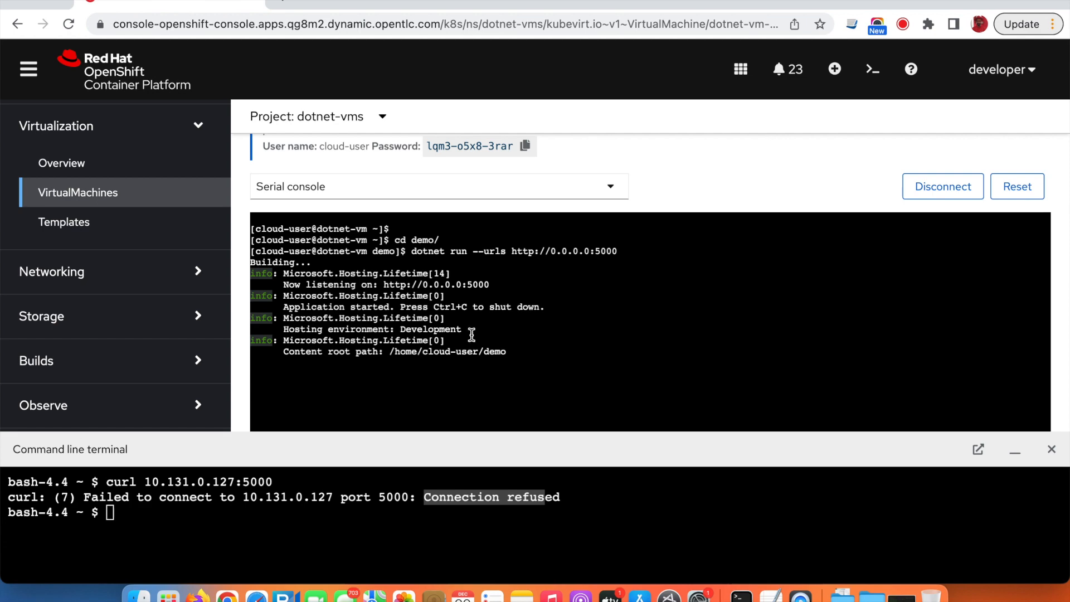
scroll(370, 181, up, 5)
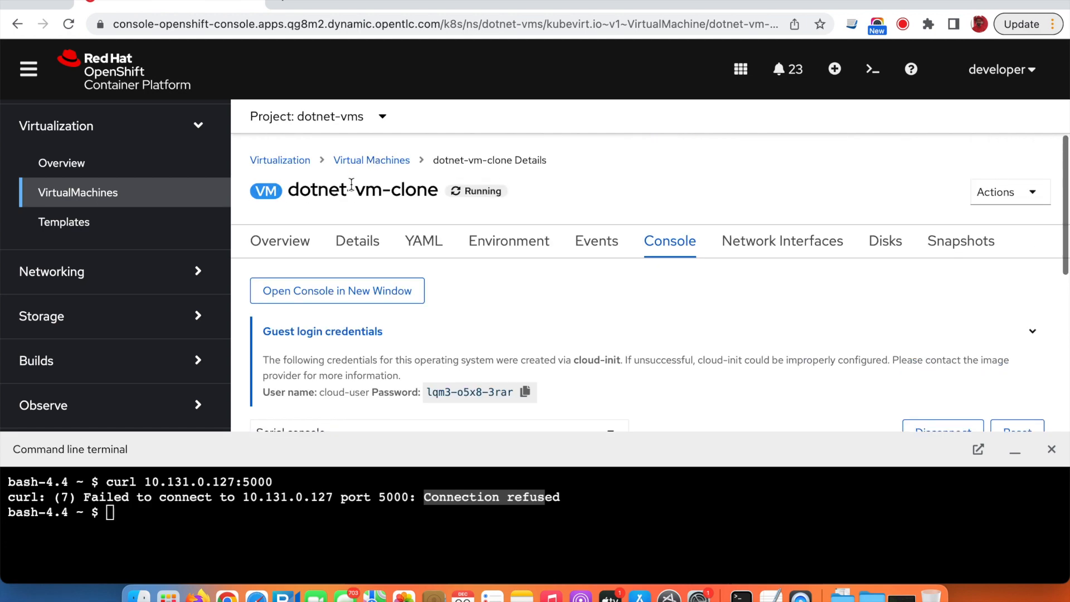
- Rerun curl 10.131.0.127:5000 and confirm the clone now answers Hello World!
click(372, 161)
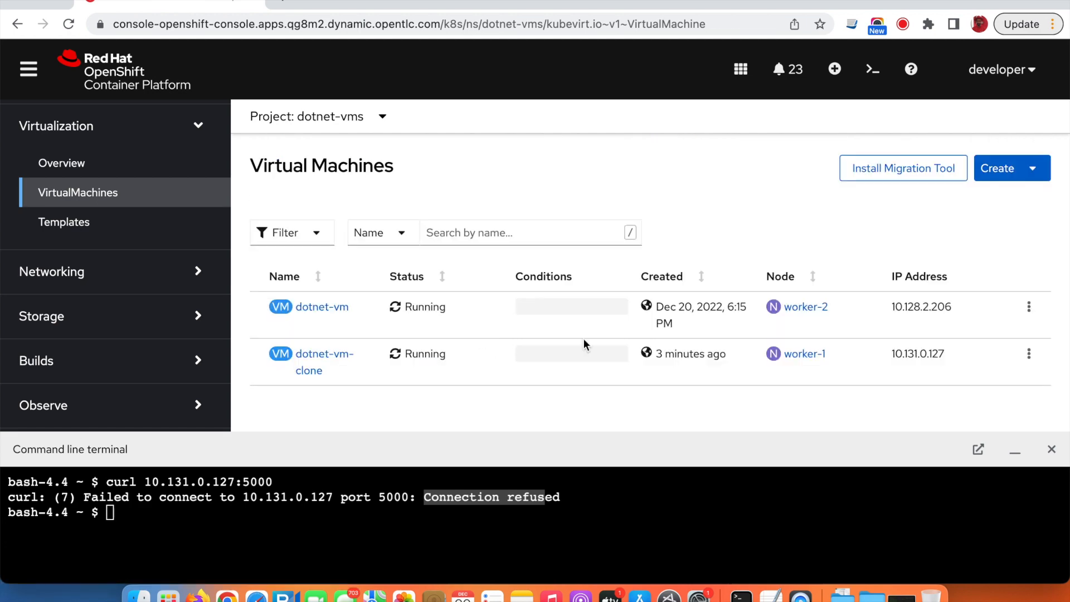
click(268, 518)
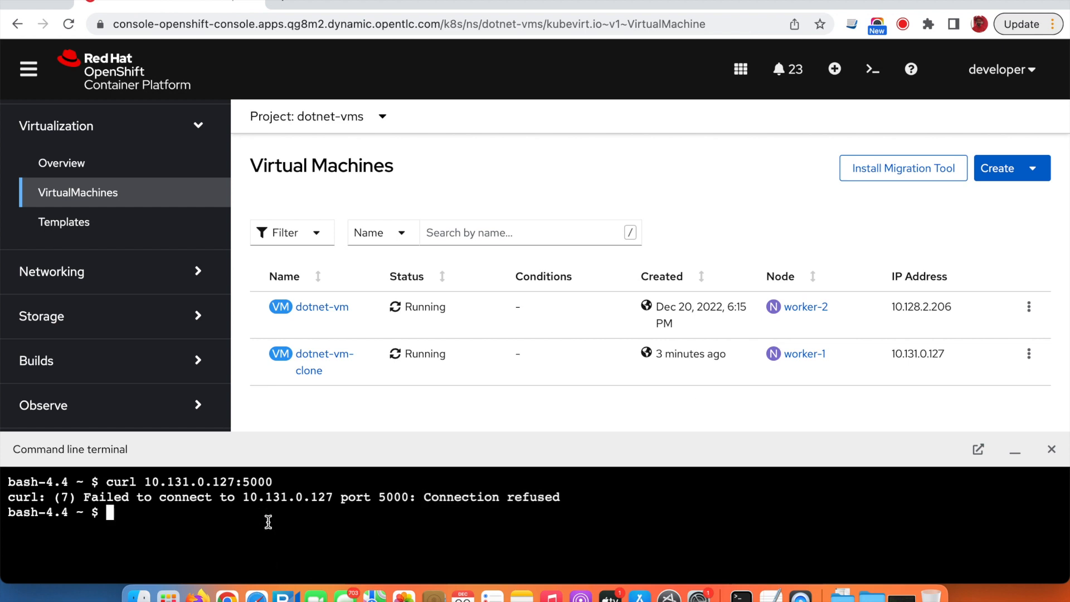
key(Up)
key(Return)
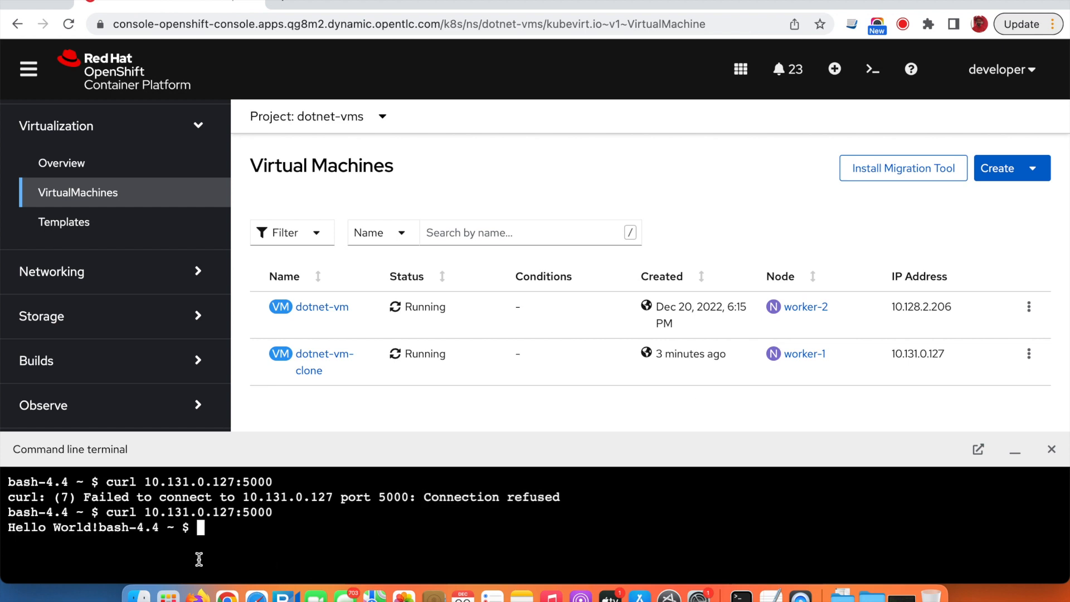
scroll(131, 282, down, 3)
click(78, 213)
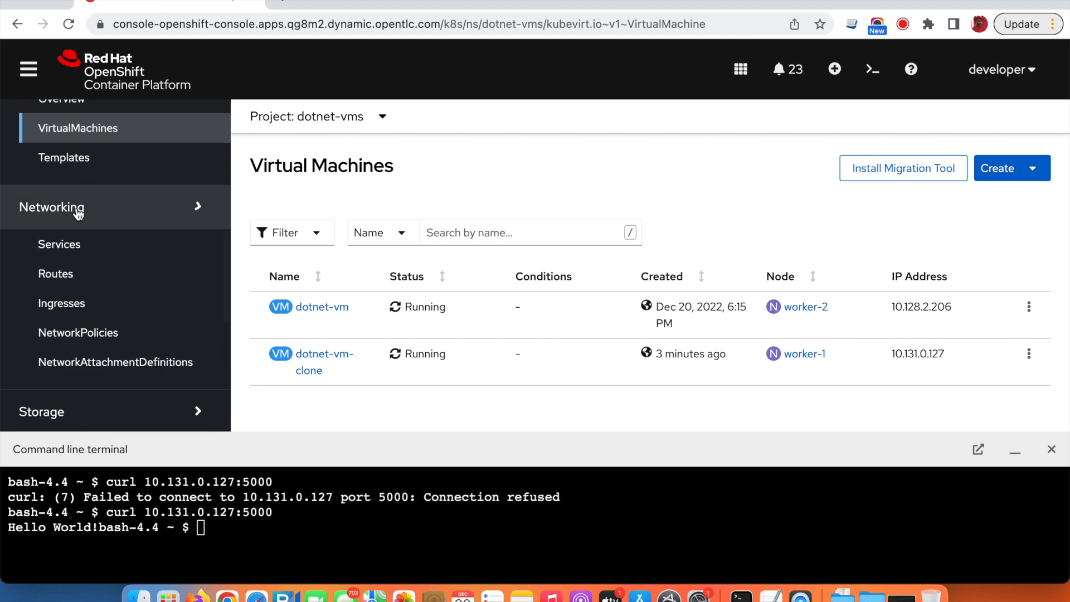
- Open the vm-dotnet-svc service and review its details and Pods
click(73, 251)
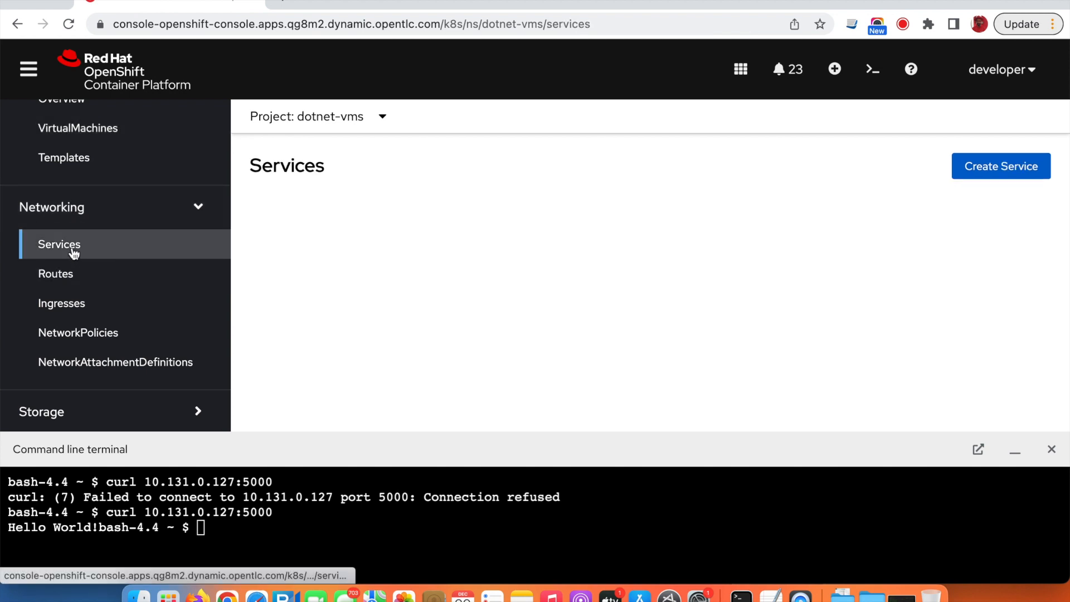
click(329, 284)
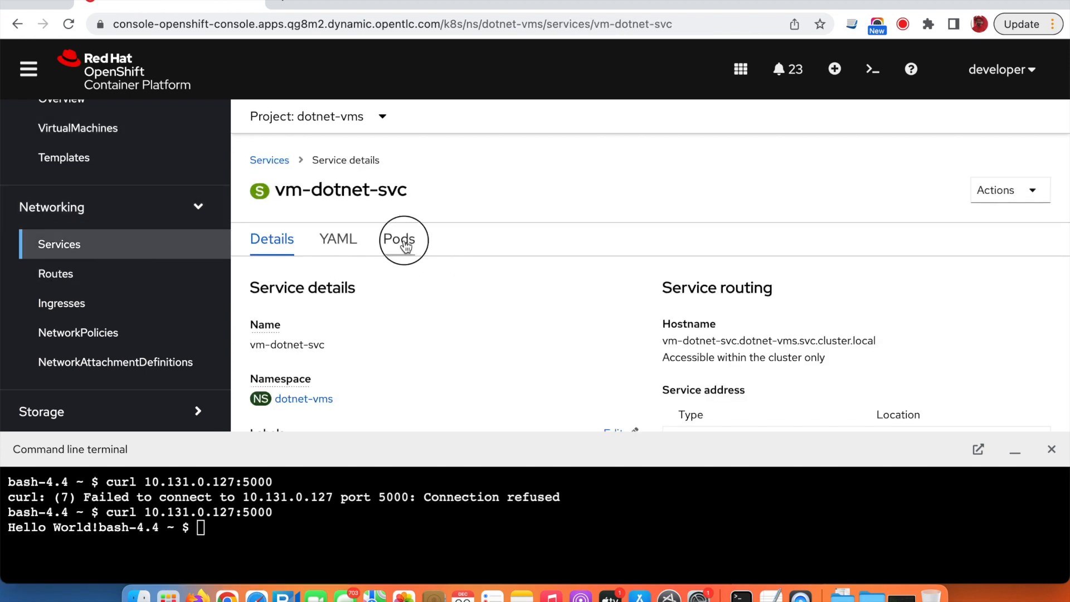
click(405, 246)
scroll(487, 346, down, 3)
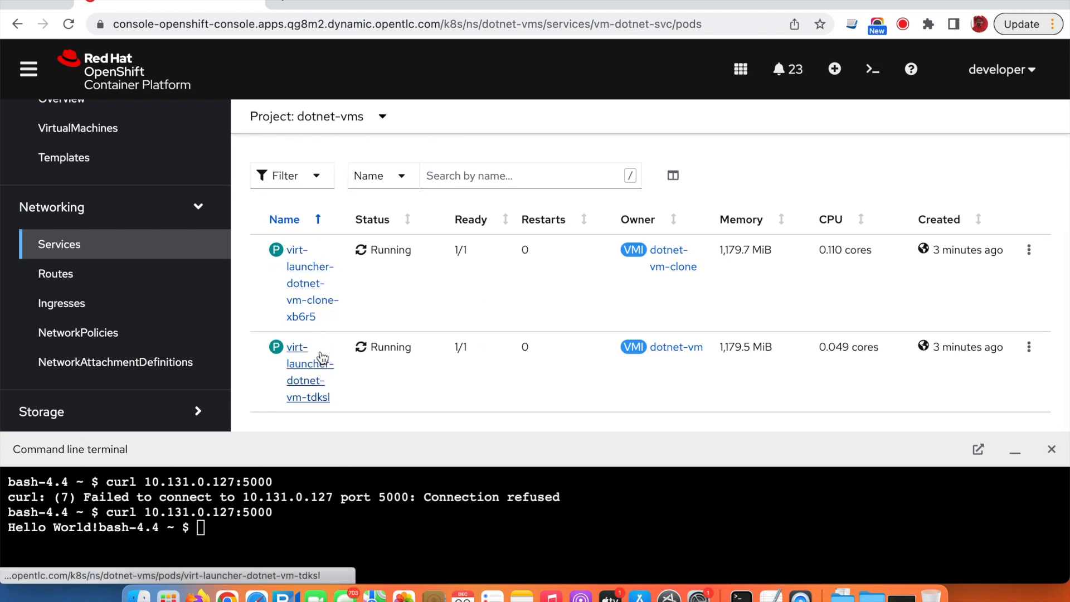
scroll(406, 283, up, 3)
click(285, 244)
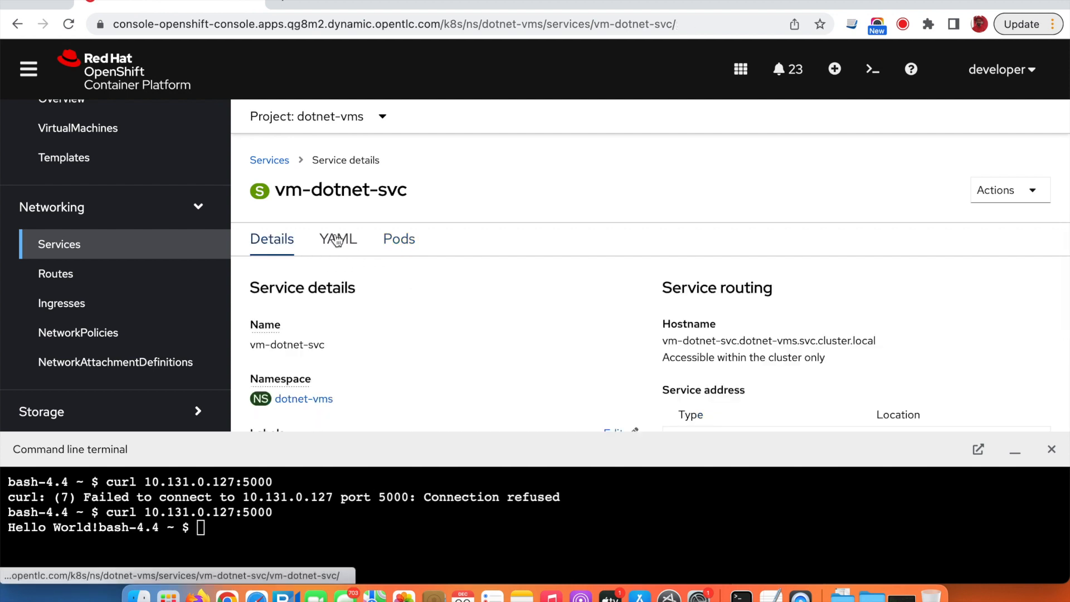
scroll(811, 328, down, 4)
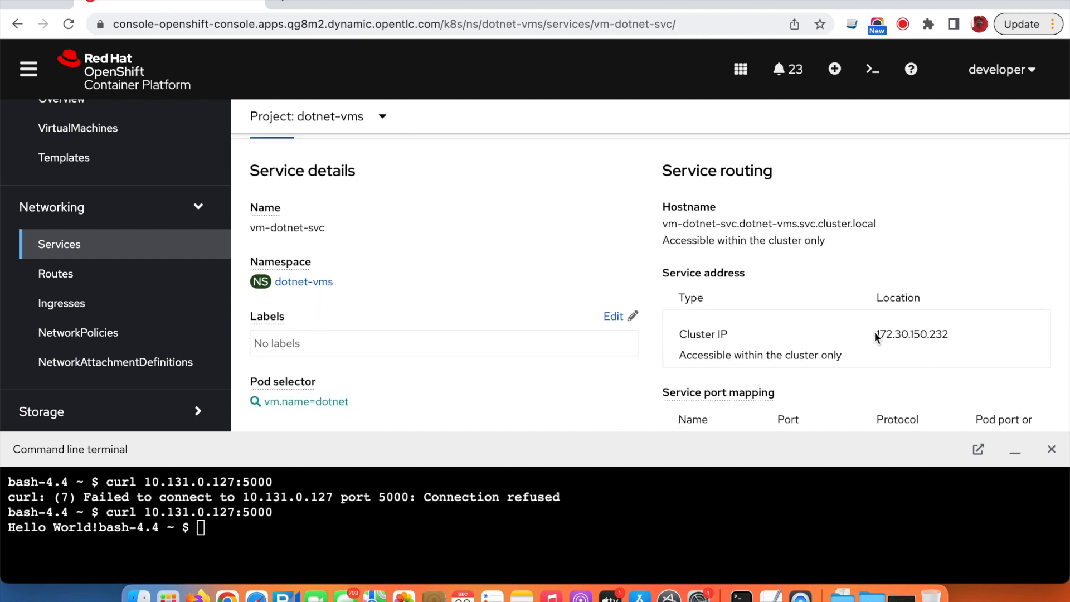
- Copy the service hostname and curl it on port 5000 twice, getting Hello World!
drag(875, 333, 954, 333)
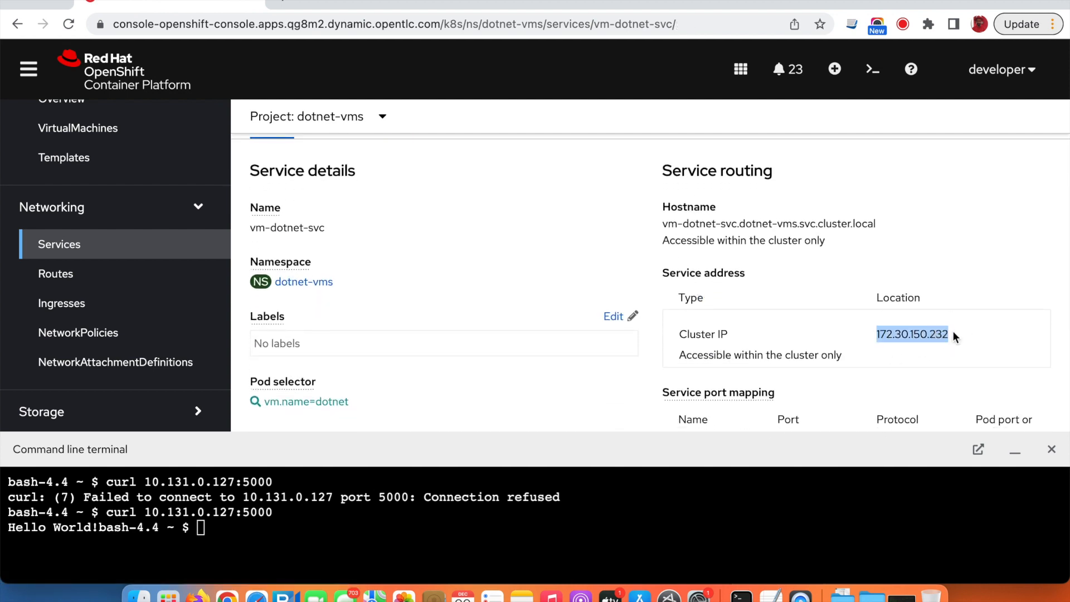
triple_click(848, 223)
key(super+c)
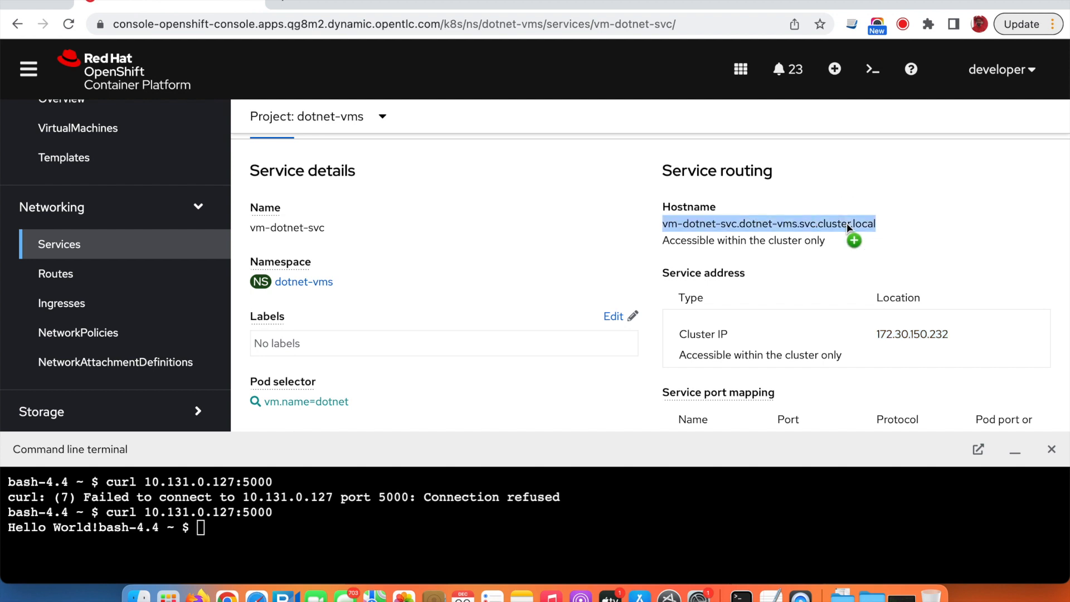
click(277, 531)
text(curl)
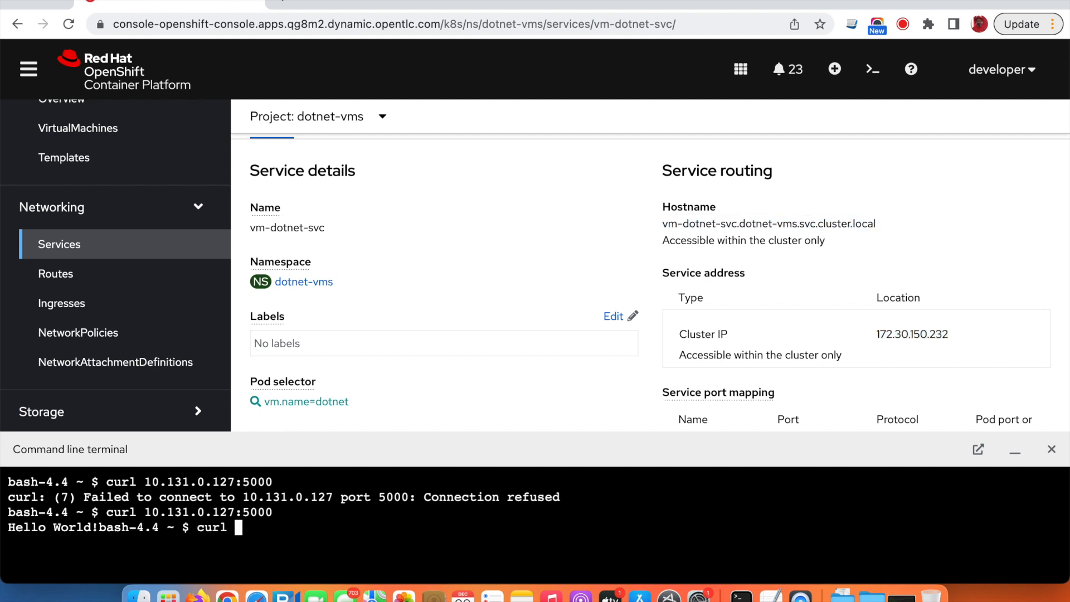
key(super+v)
text(:5000)
key(Return)
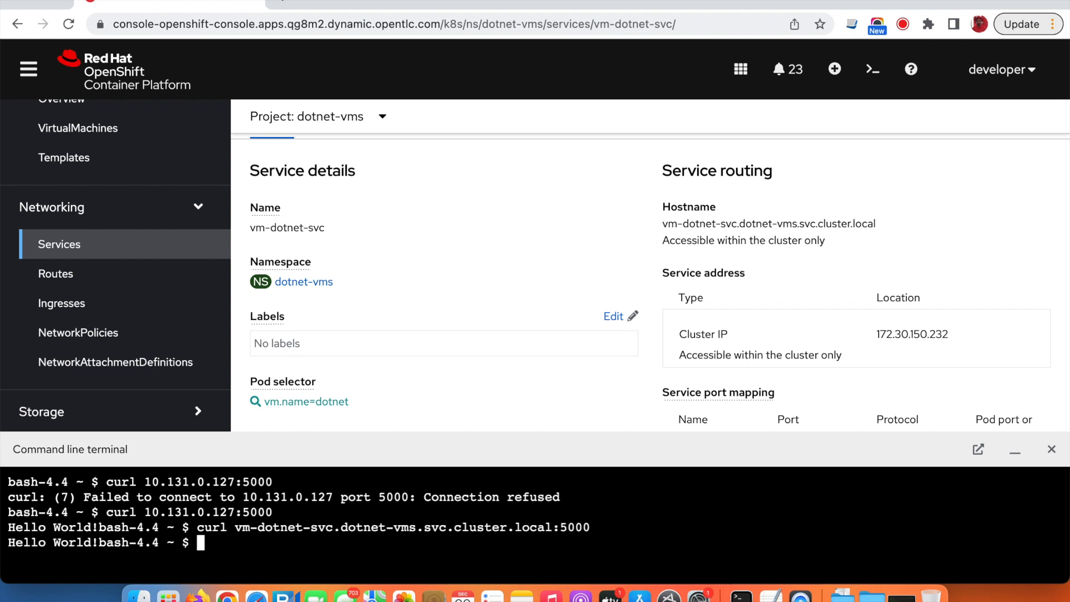
key(Up)
key(Return)
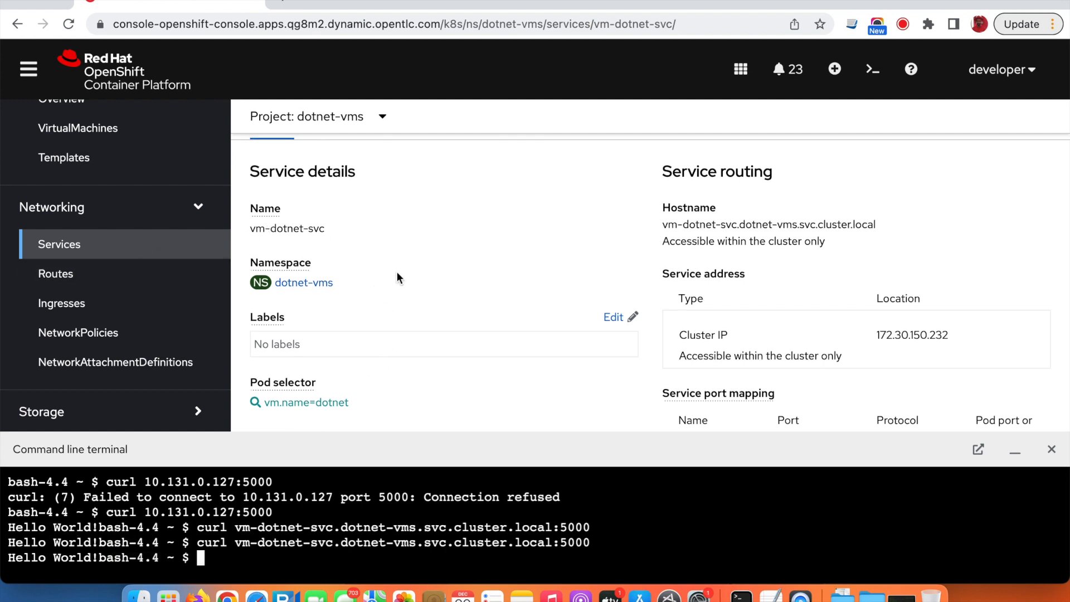
scroll(397, 278, up, 2)
scroll(397, 277, up, 2)
scroll(105, 242, up, 3)
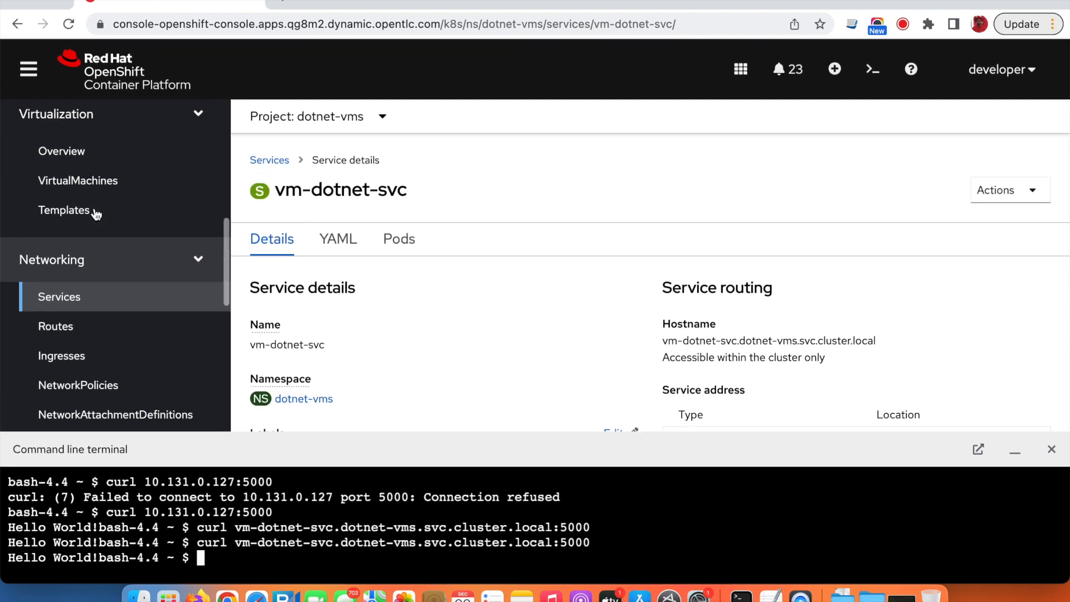
click(91, 220)
- Open dotnet-vm's Console tab and switch it to the Serial console
scroll(404, 268, down, 1)
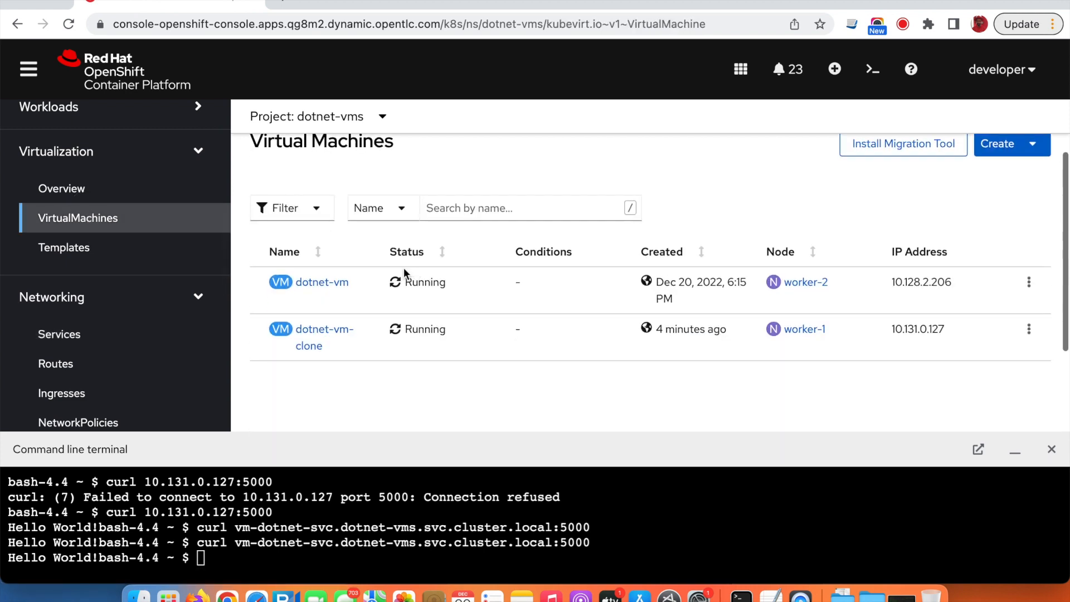
click(323, 283)
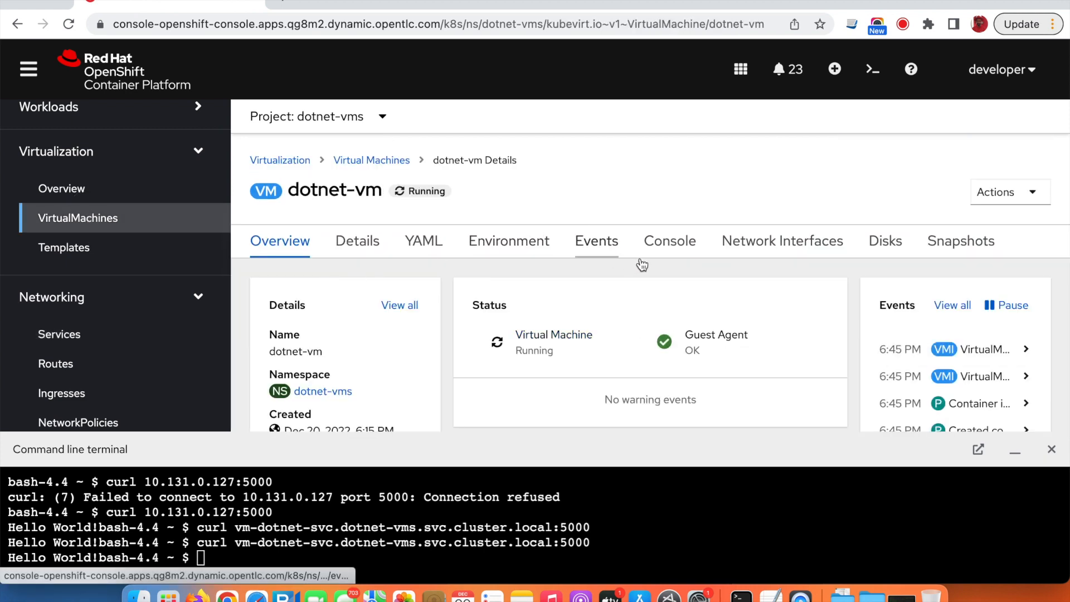
scroll(663, 265, down, 1)
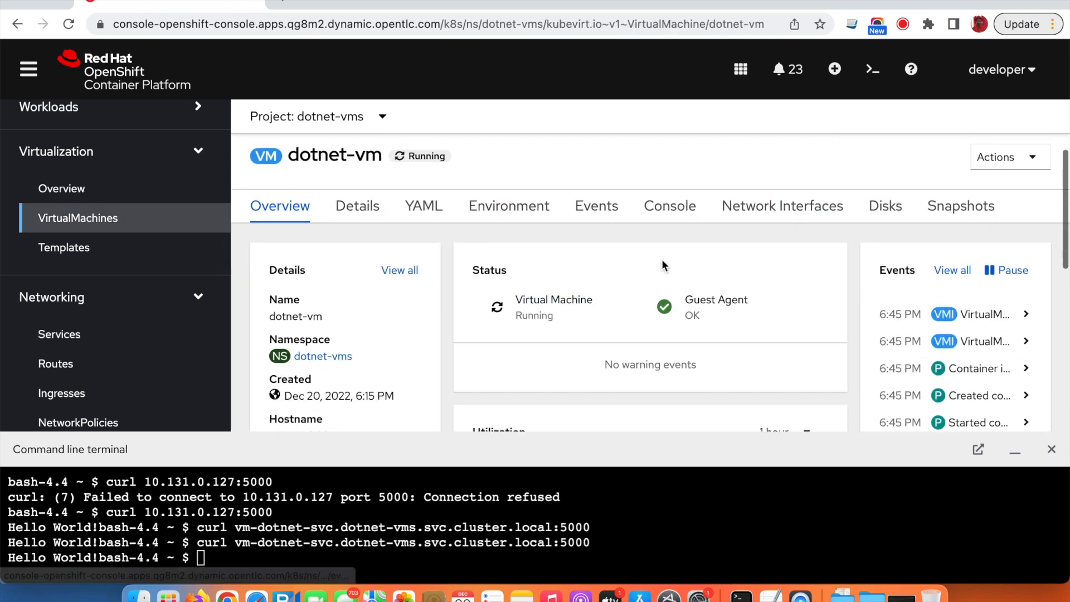
click(670, 215)
scroll(507, 273, down, 3)
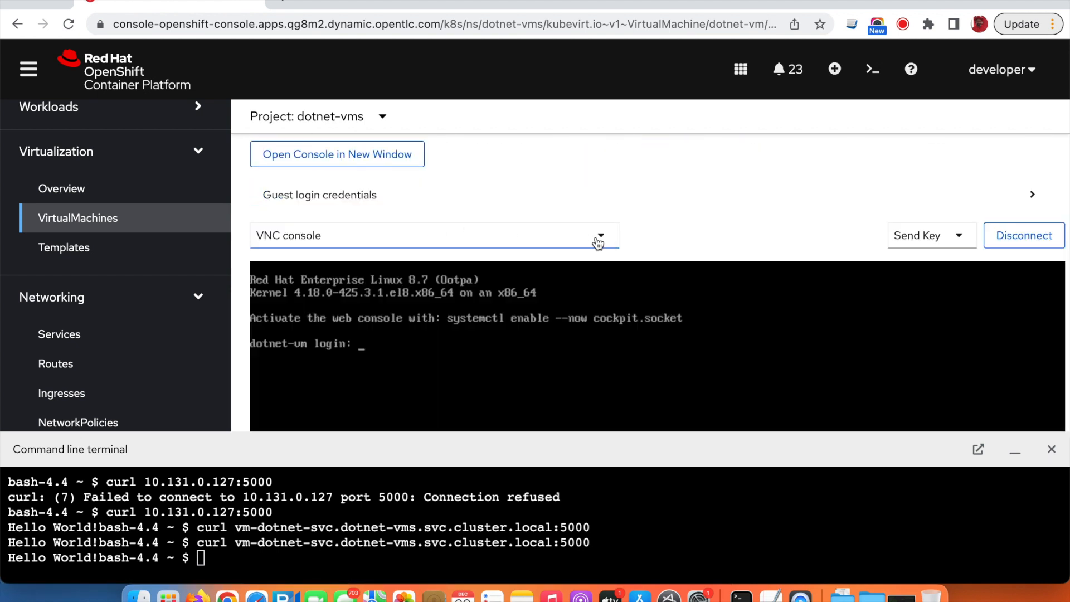
click(598, 237)
click(361, 308)
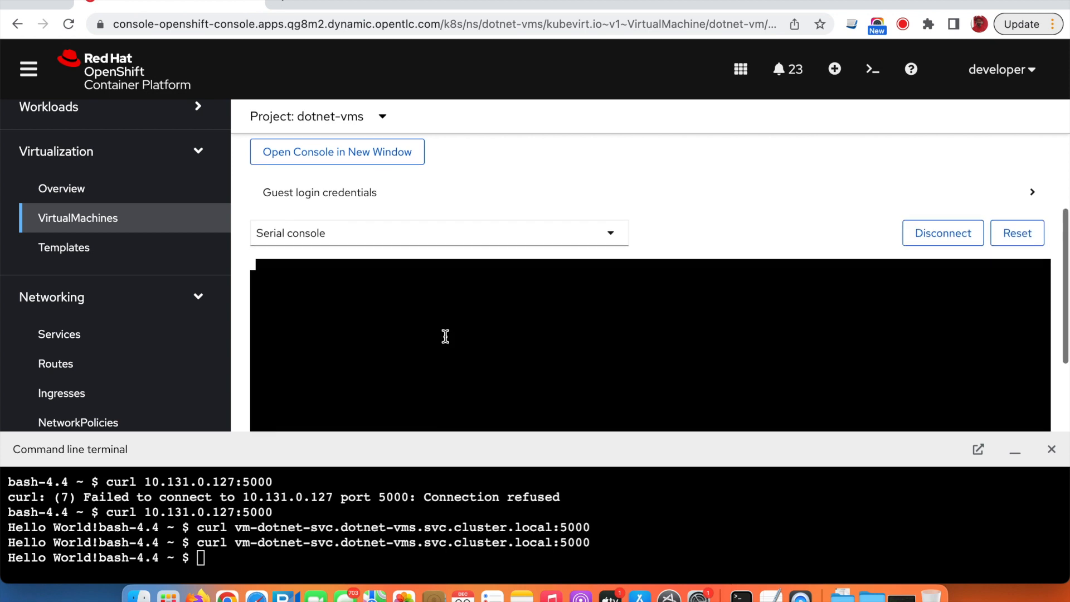
scroll(444, 337, down, 2)
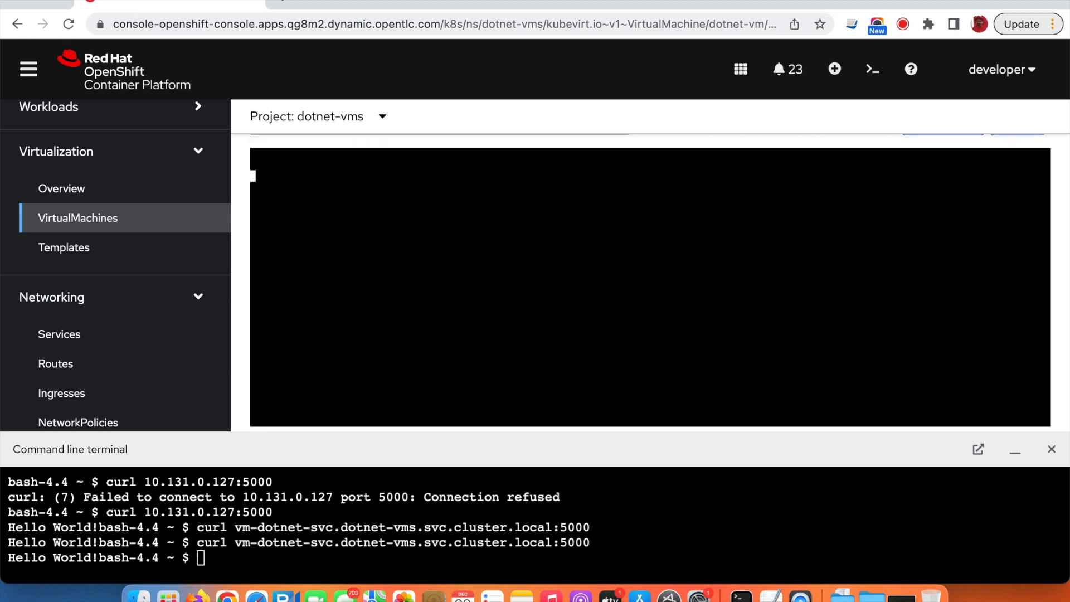
- Stop the running app, list the demo files and open Program.cs in vi
key(ctrl+c)
text(ls)
key(Return)
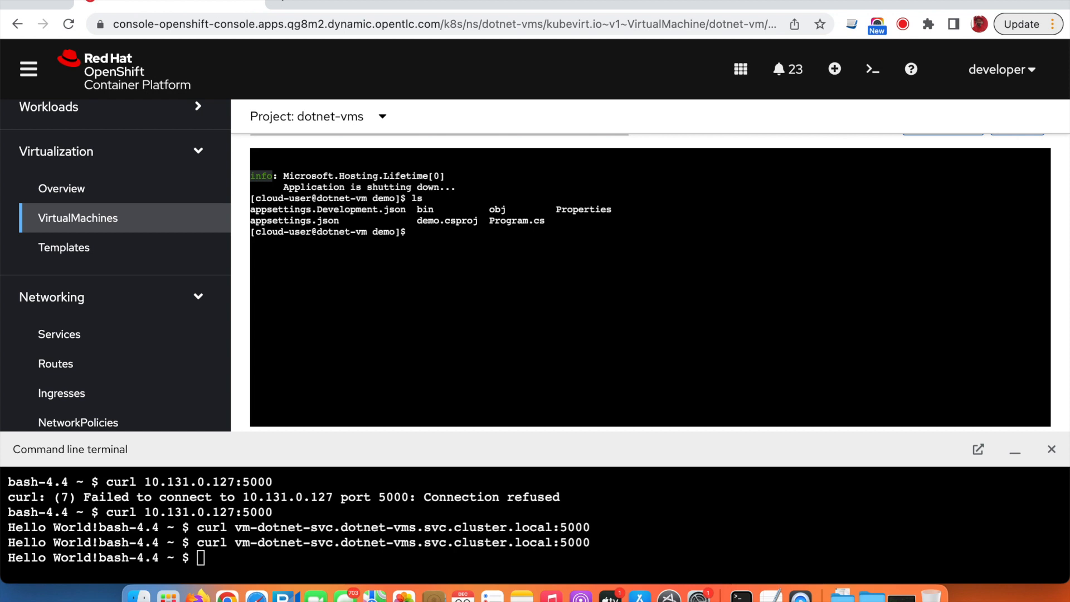
text(vi pro)
key(Tab)
key(Tab)
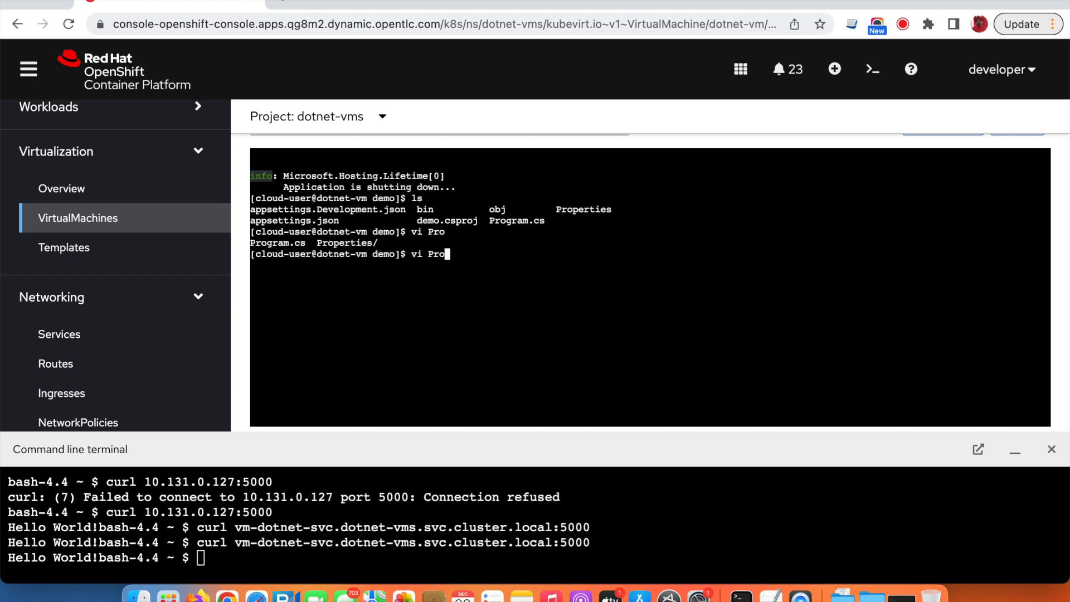
text(g)
key(Tab)
key(Return)
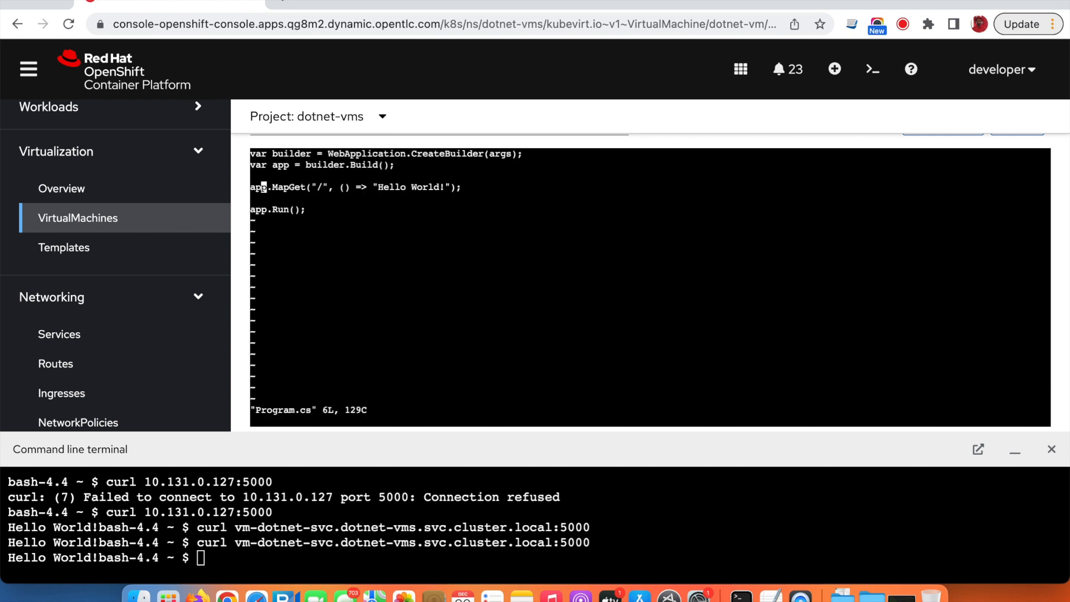
- Change the reply to 'Hello World node1!', save with :wq, and recall the dotnet run command
key(Right)
key(Right)
key(Right)
key(Right)
key(Right)
key(Right)
key(Right)
key(Right)
key(Right)
key(Right)
key(Right)
key(Right)
key(Right)
key(Right)
key(Right)
key(Right)
key(Right)
key(Right)
text(i node1)
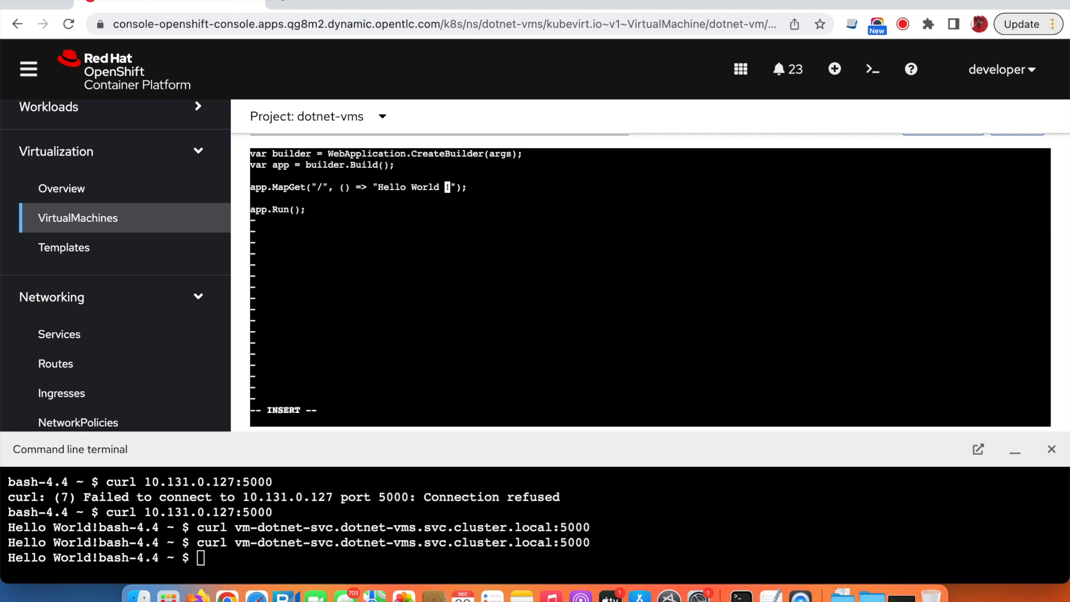
key(Escape)
text(:wq!)
key(Return)
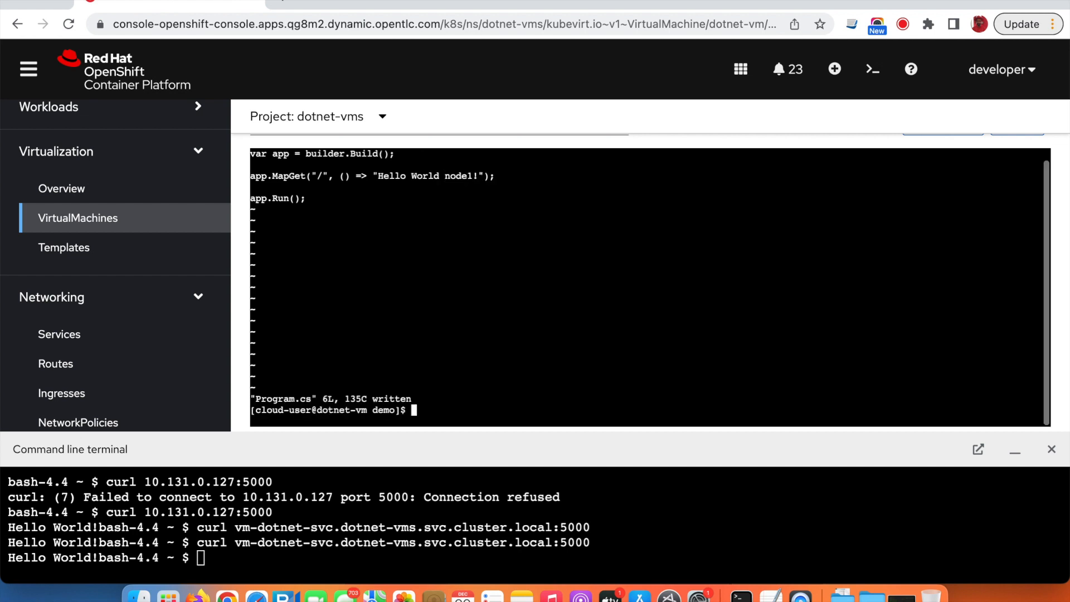
key(Up)
key(Down)
text(ls)
key(Up)
key(Up)
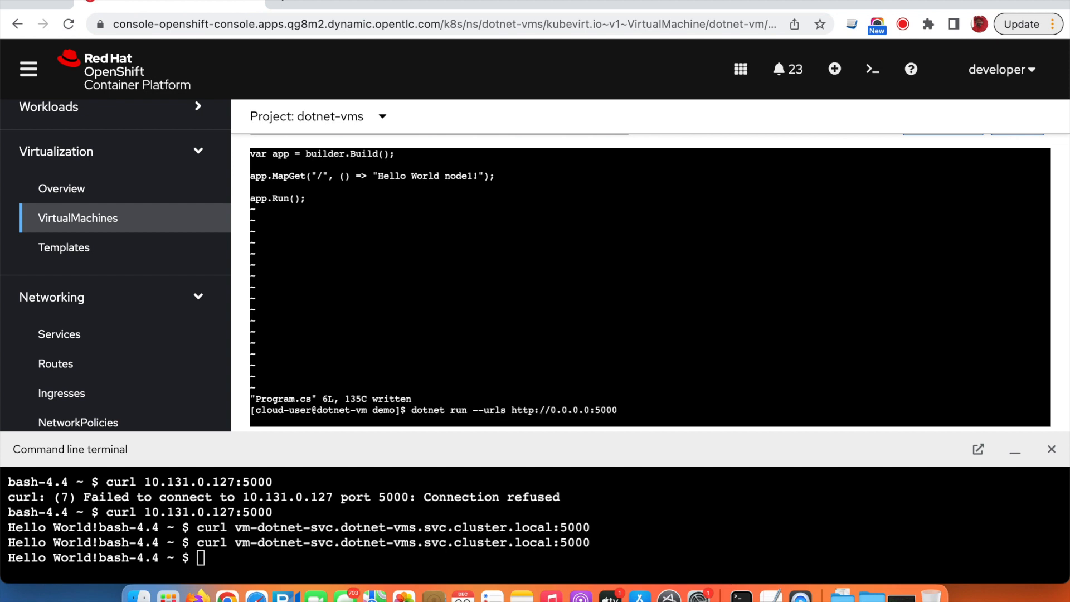
- Restart the app on port 5000 and curl vm-dotnet-svc, getting Hello World node1!
key(Return)
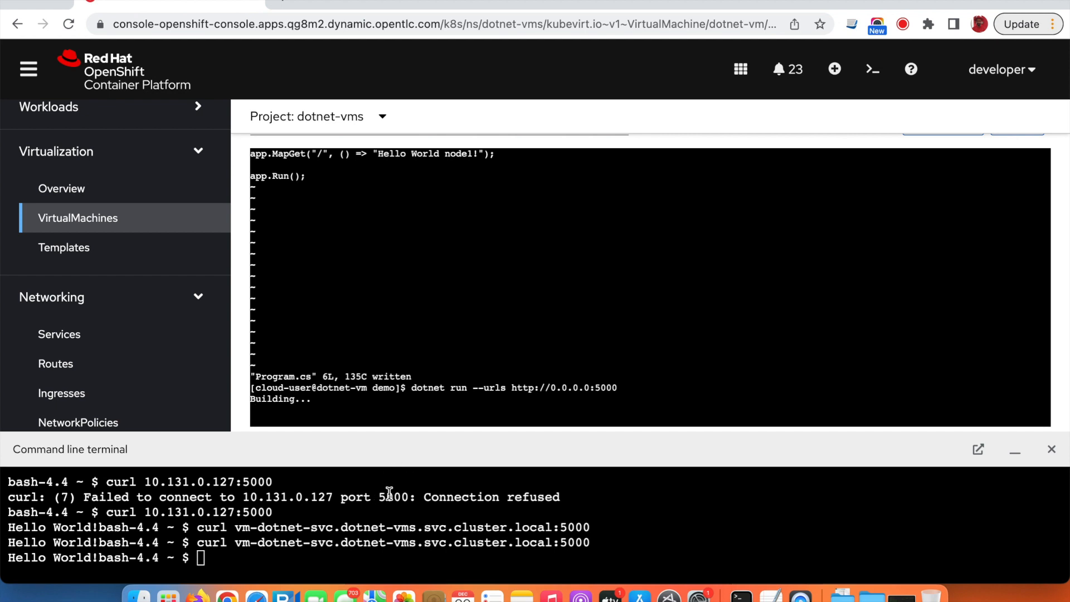
click(332, 562)
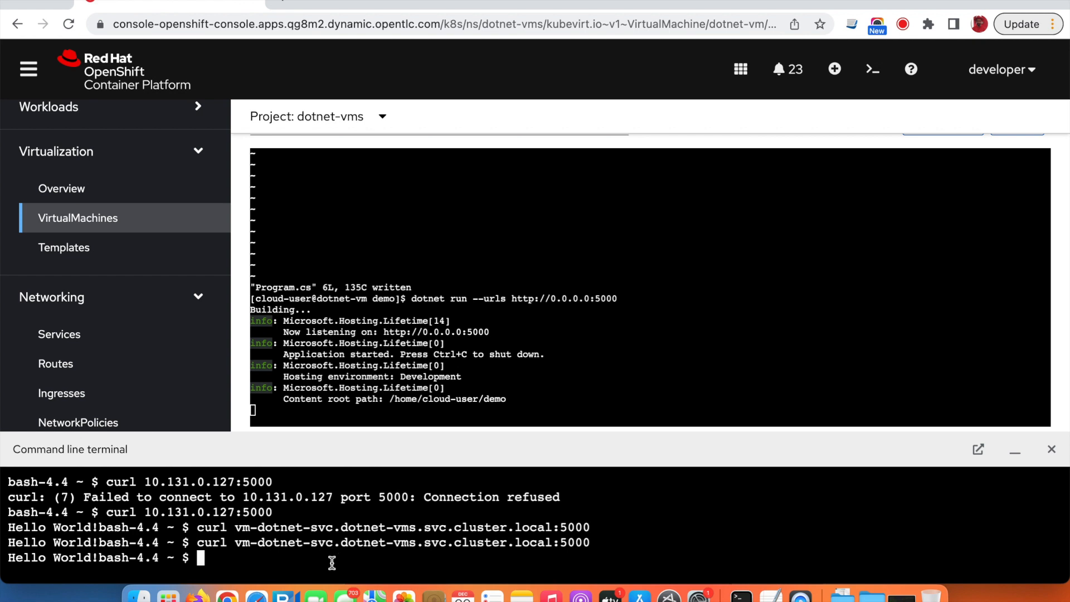
key(Up)
key(Return)
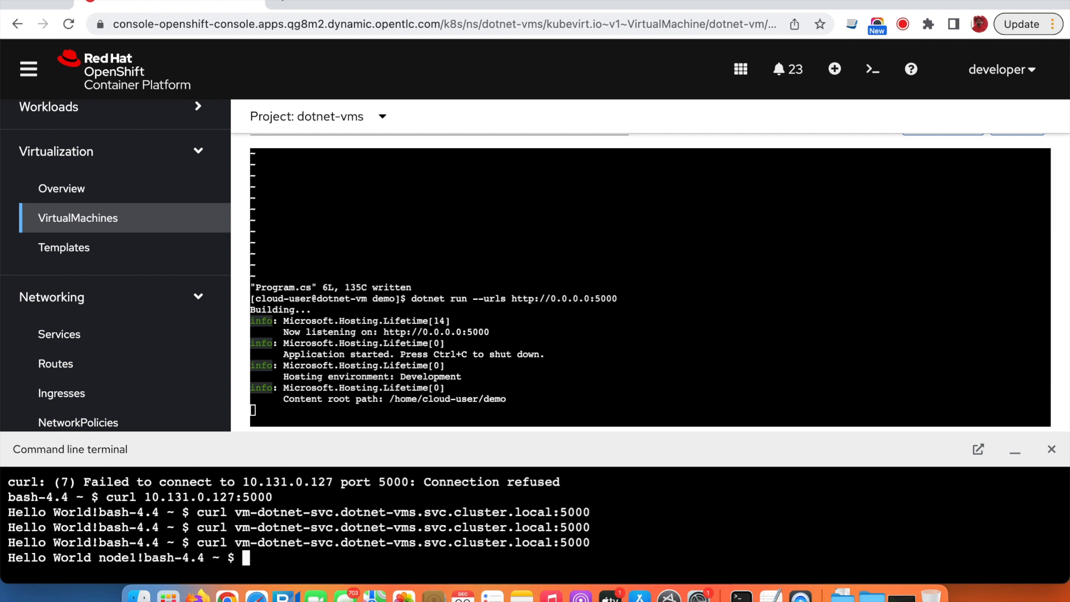
drag(100, 558, 140, 558)
click(253, 553)
- Curl vm-dotnet-svc again and get the plain Hello World! from the other VM
key(Up)
key(Return)
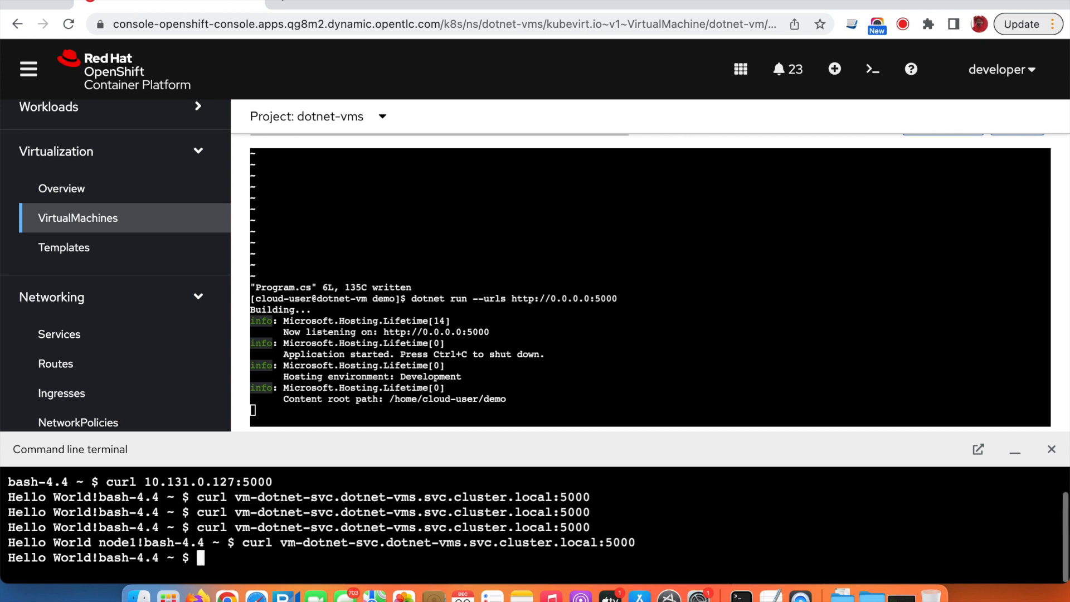
drag(134, 558, 24, 557)
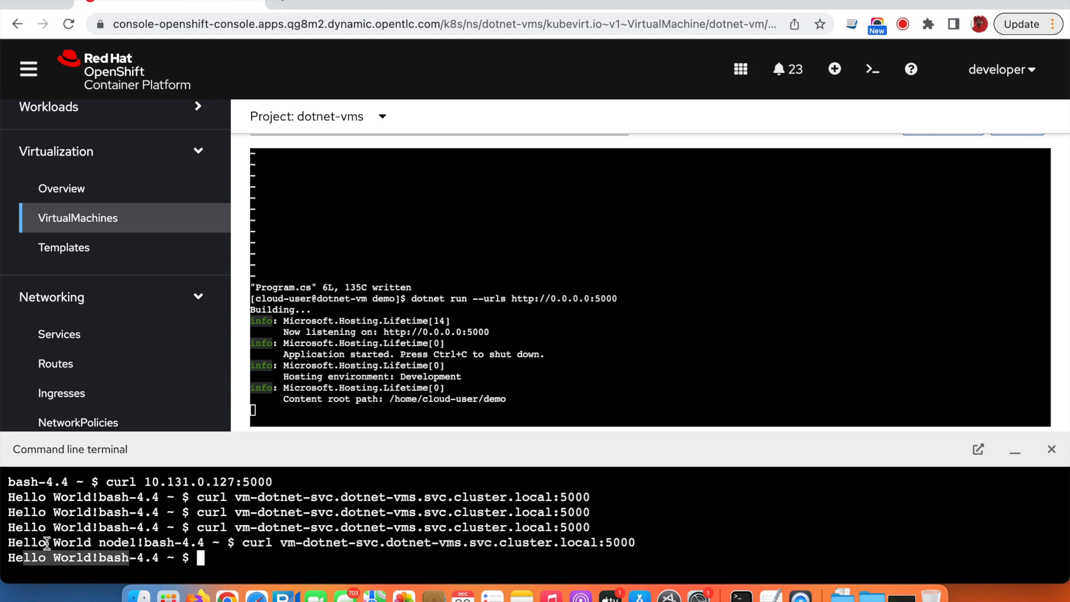
scroll(405, 141, up, 5)
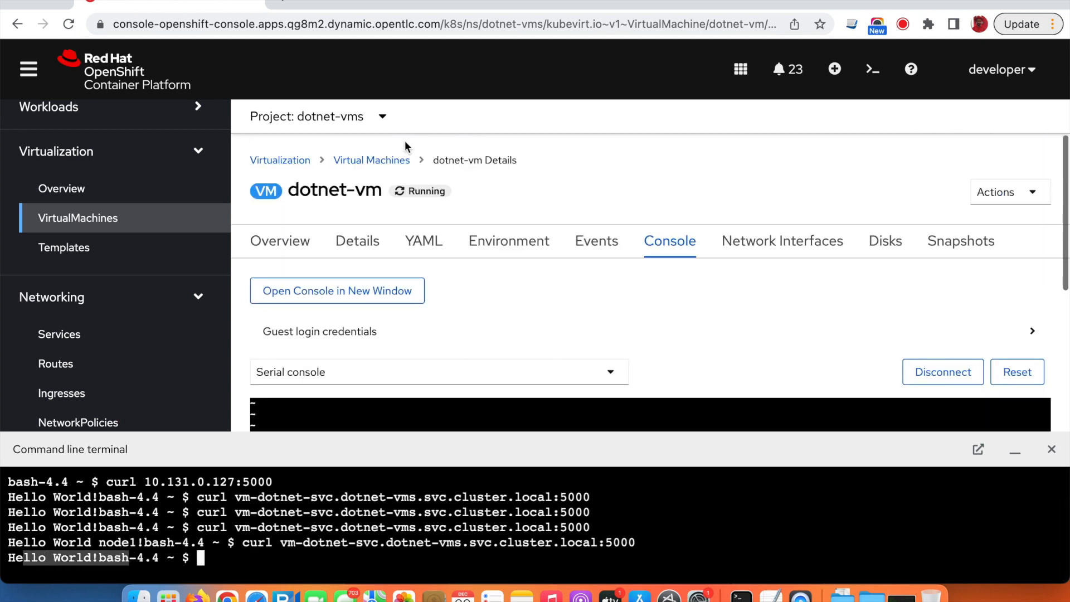
- Open dotnet-vm-clone's Console from the virtual machines list
click(372, 161)
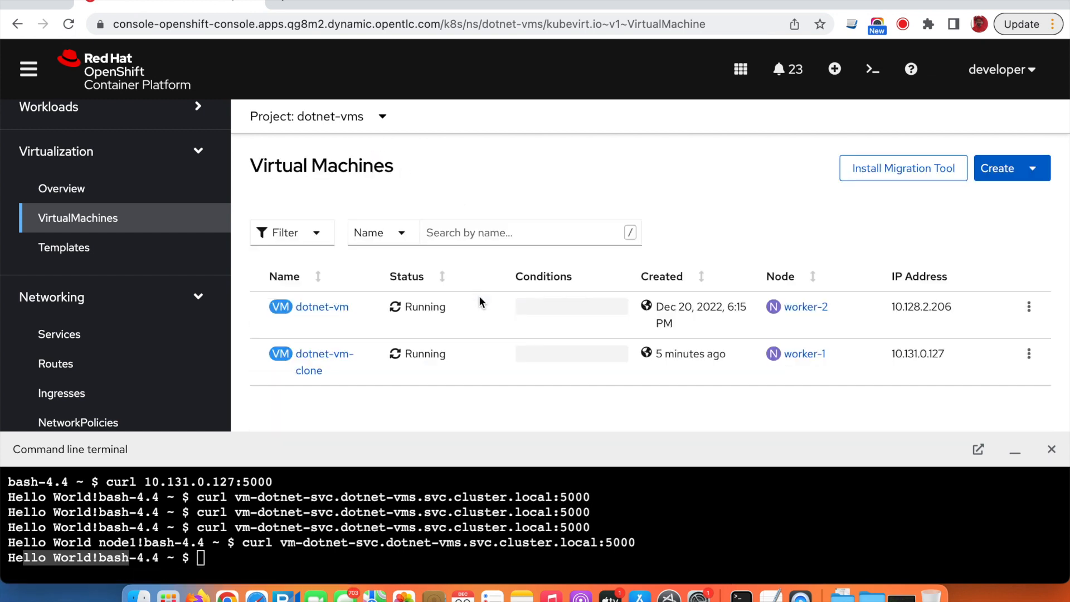
scroll(429, 312, down, 2)
click(327, 319)
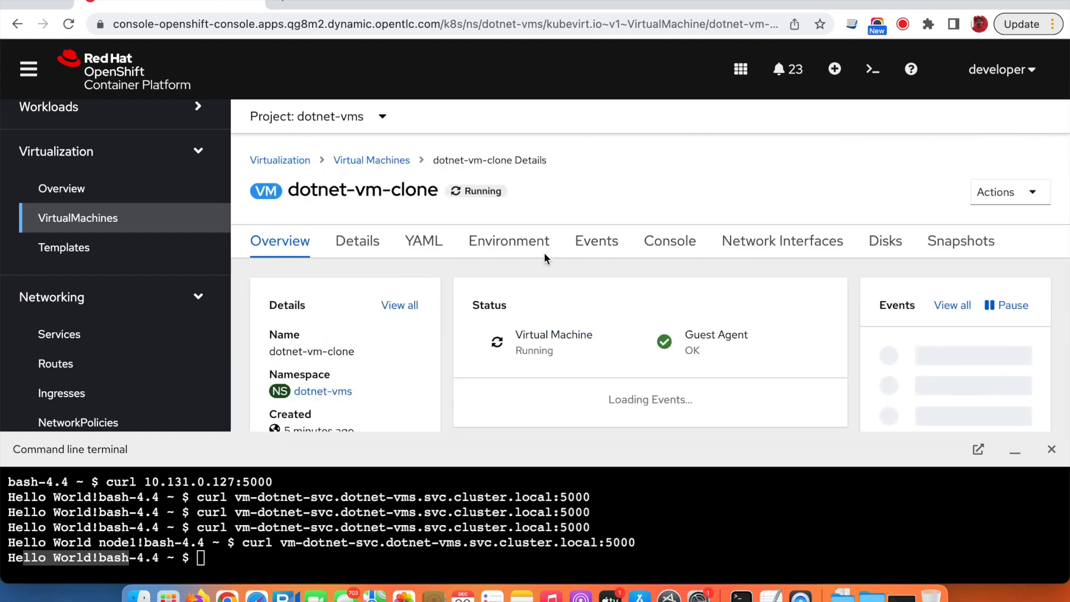
click(669, 246)
scroll(522, 289, down, 2)
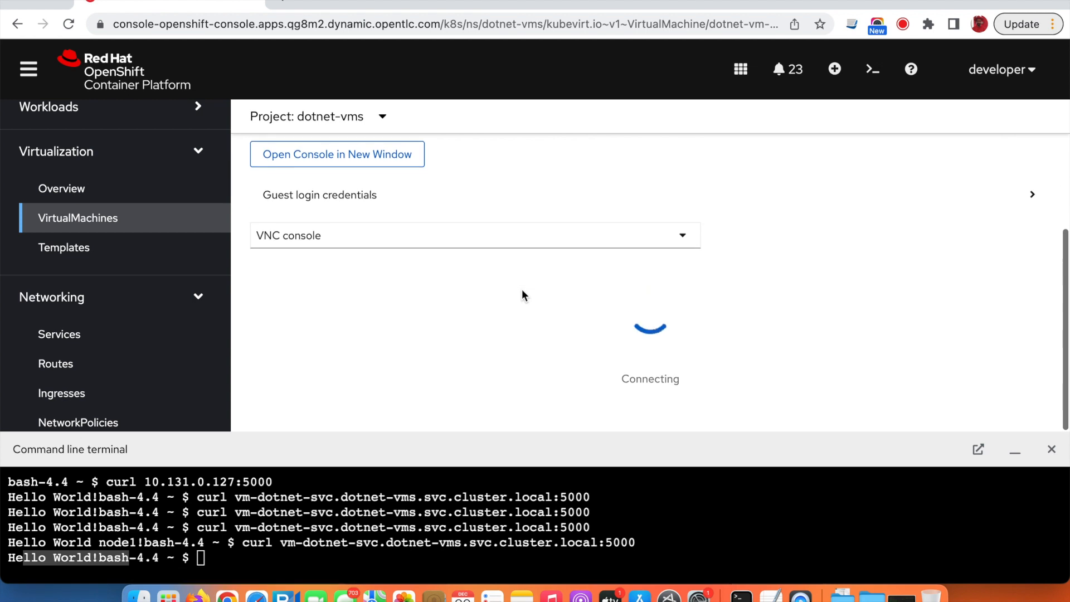
scroll(644, 249, down, 2)
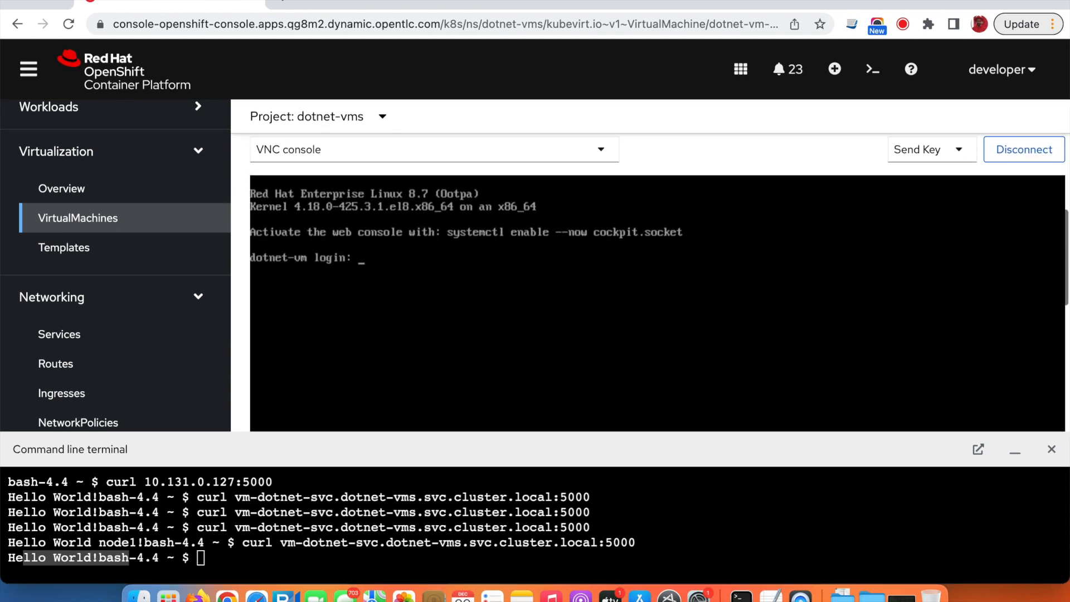
- Switch the clone to the Serial console and stop its running app with Ctrl+C
click(601, 150)
click(406, 216)
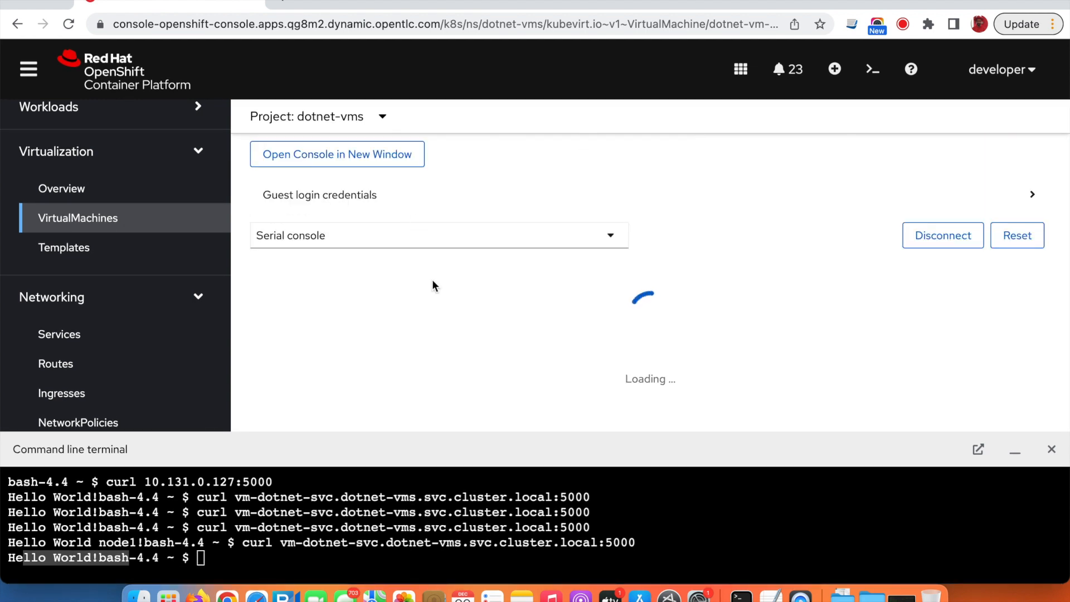
click(477, 294)
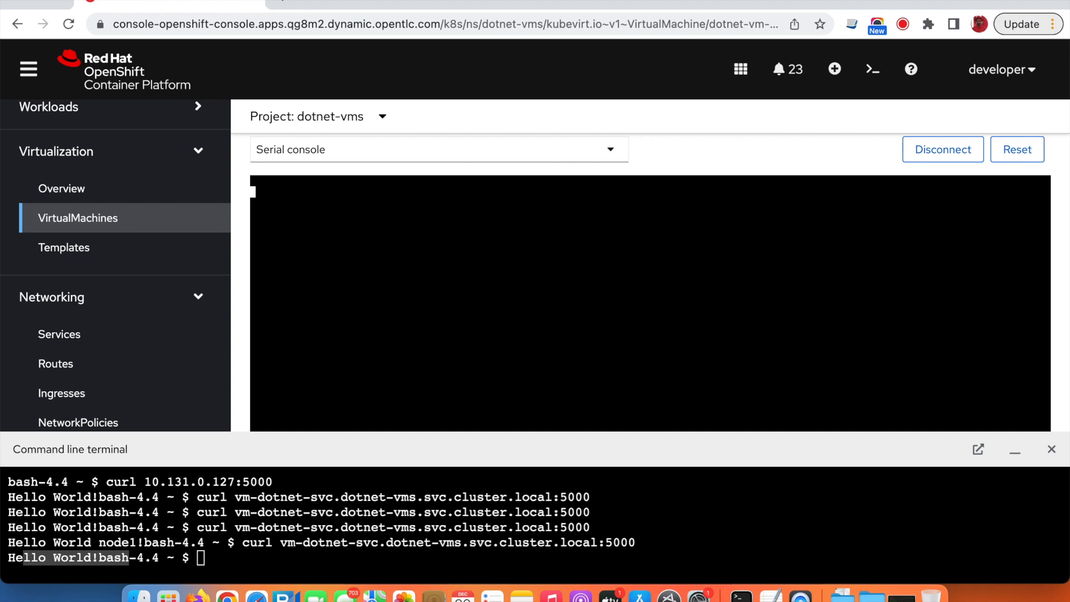
key(ctrl+c)
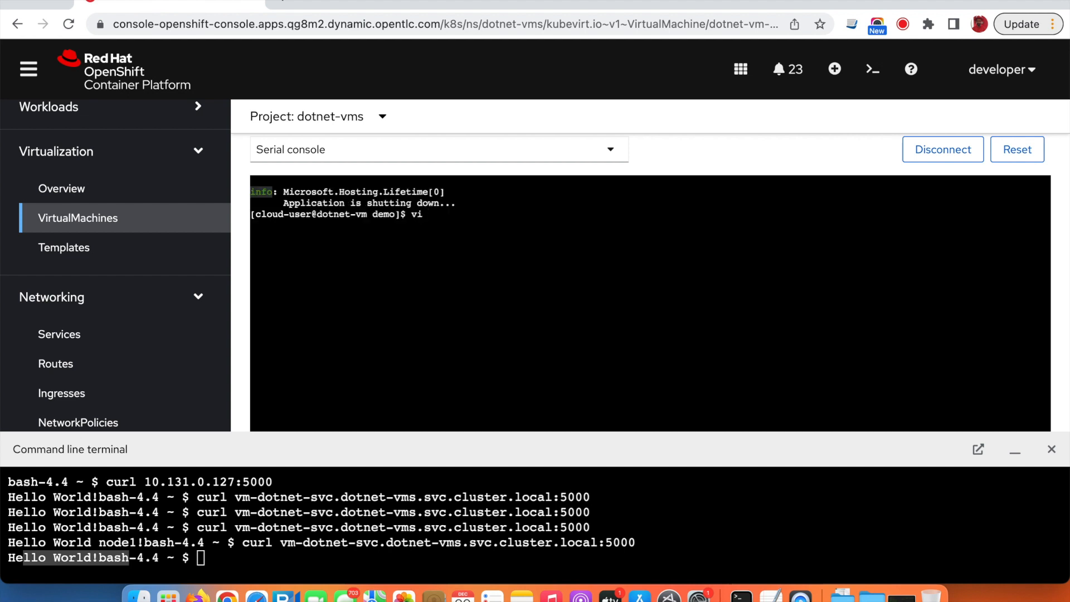
- Edit Program.cs on dotnet-vm-clone to reply 'Hello World node2!', save it, and recall dotnet run
text(vi Progr)
key(Tab)
key(Return)
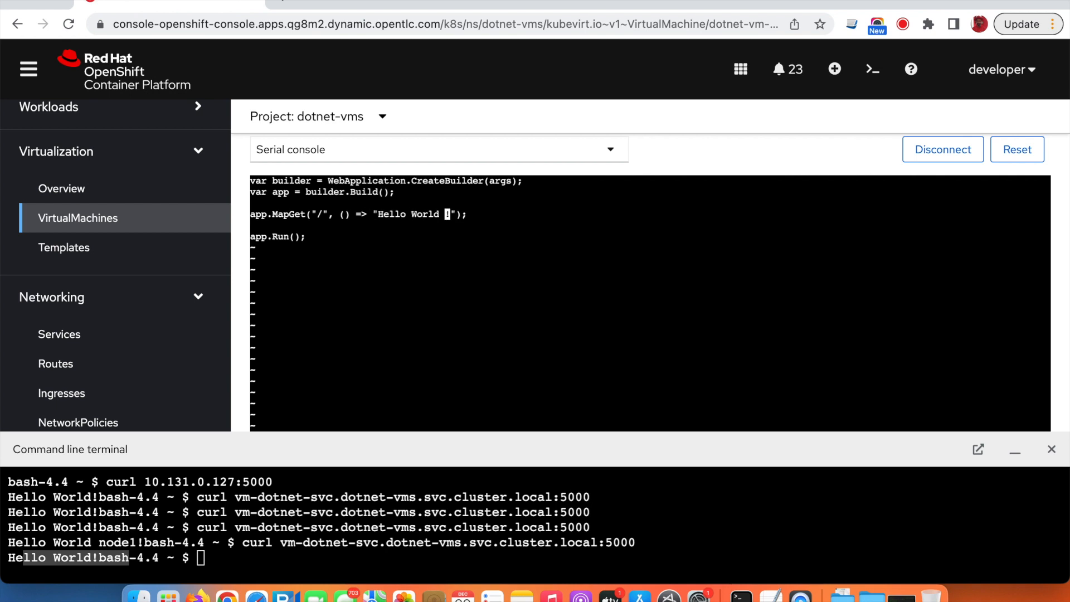
text(node)
text(:wq!)
key(Return)
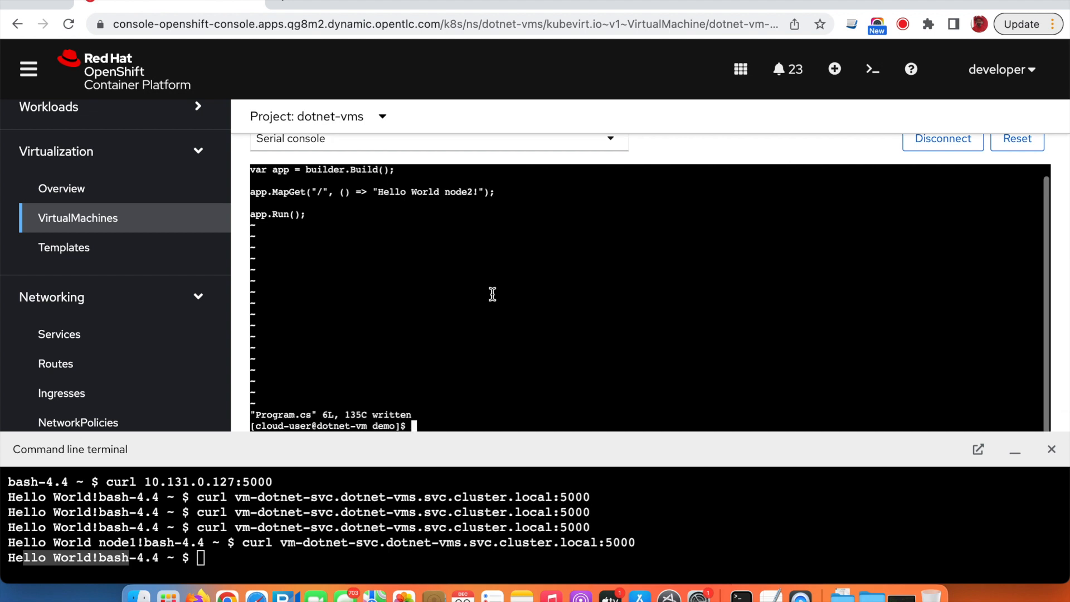
key(Up)
key(Up)
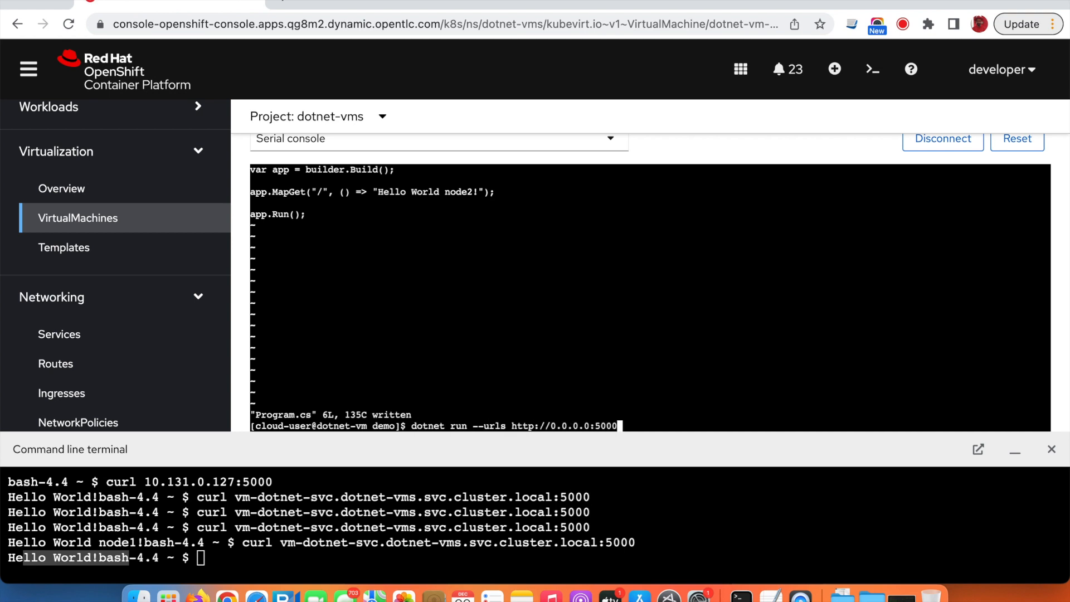
- Start the clone's app on port 5000 and clear the command line terminal
key(Return)
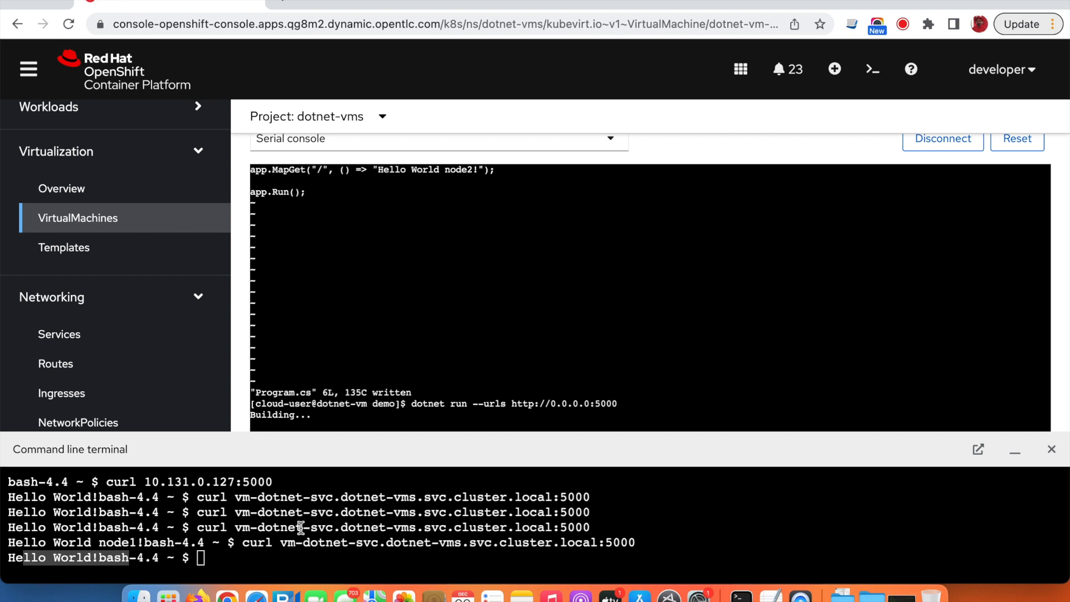
click(245, 558)
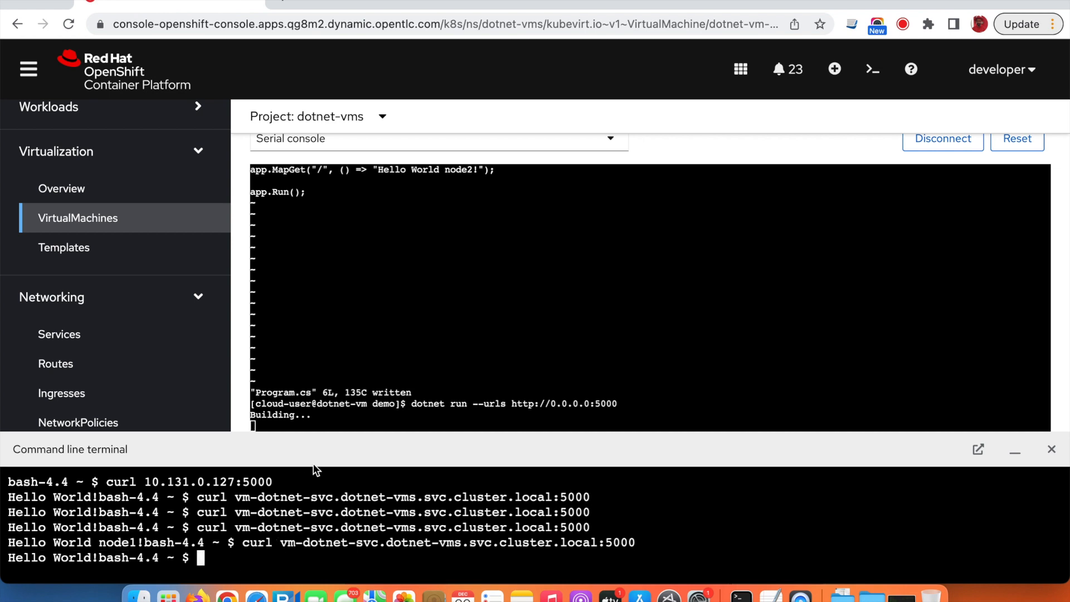
text(c)
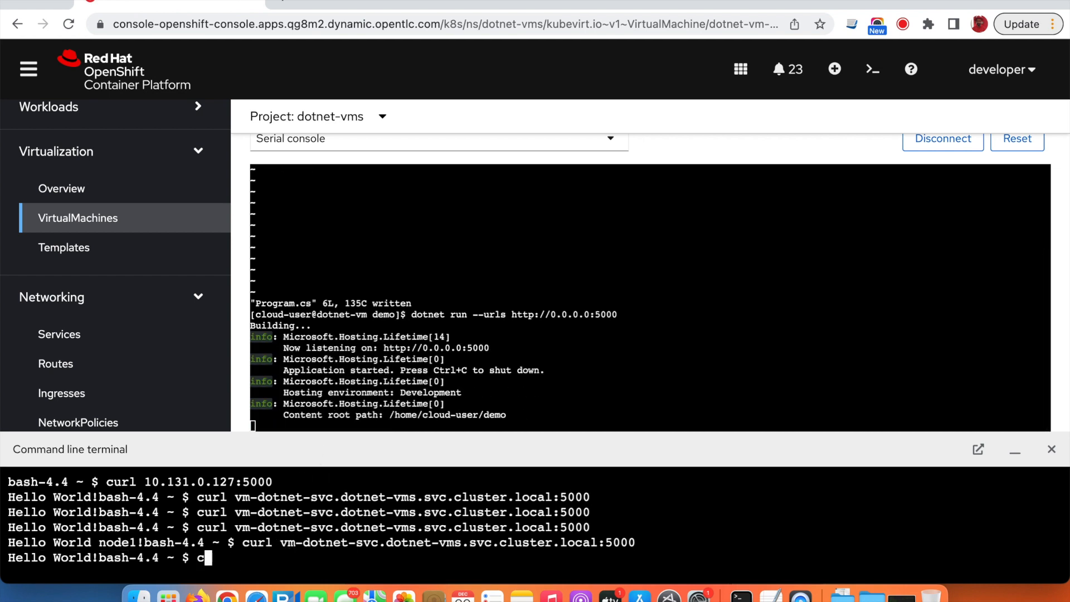
text(lear)
key(Return)
- Curl vm-dotnet-svc twice to confirm node1 and node2 replies, then return to VirtualMachines
key(Up)
key(Up)
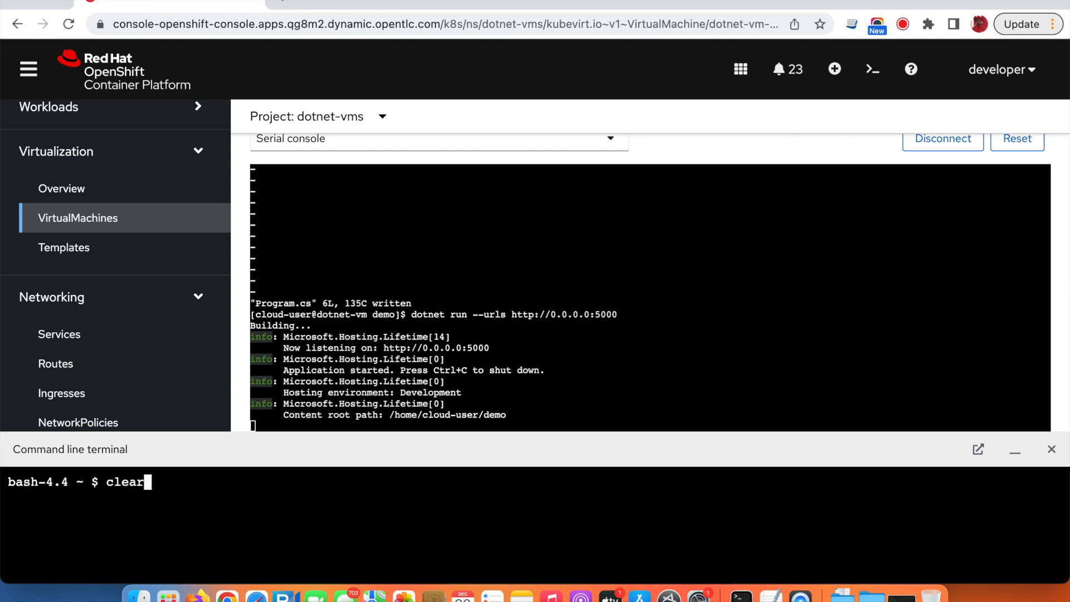
key(Return)
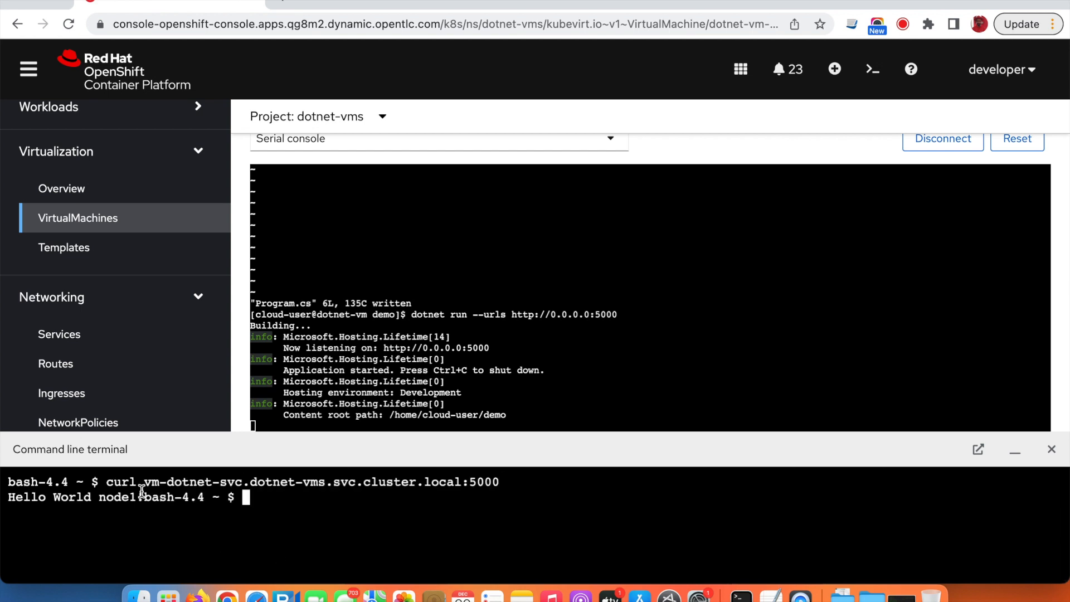
double_click(137, 493)
click(279, 511)
key(Up)
key(Return)
drag(137, 512, 92, 512)
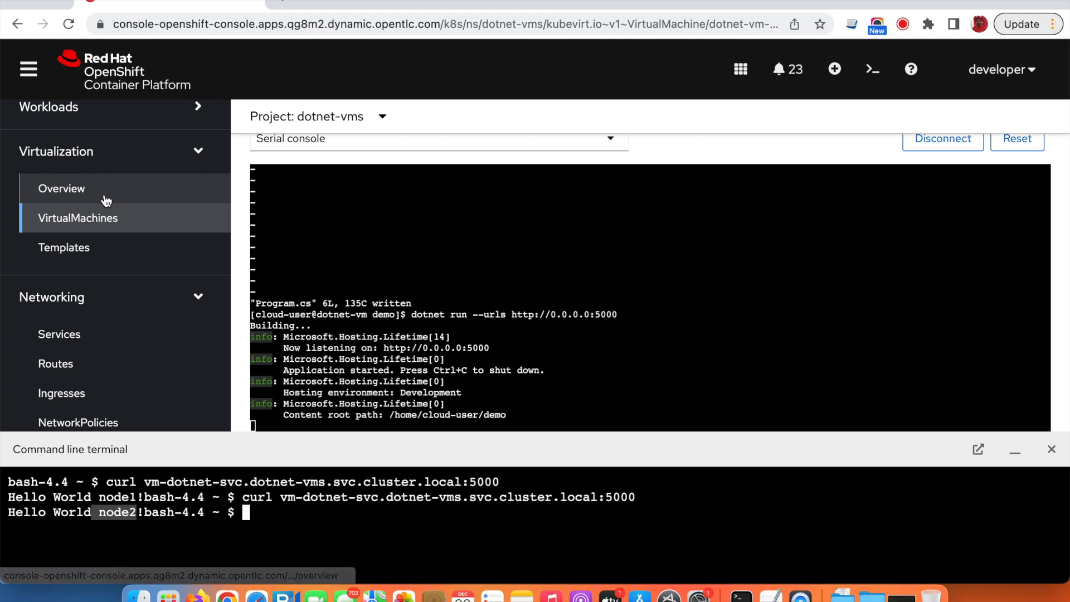
scroll(102, 208, up, 1)
click(101, 227)
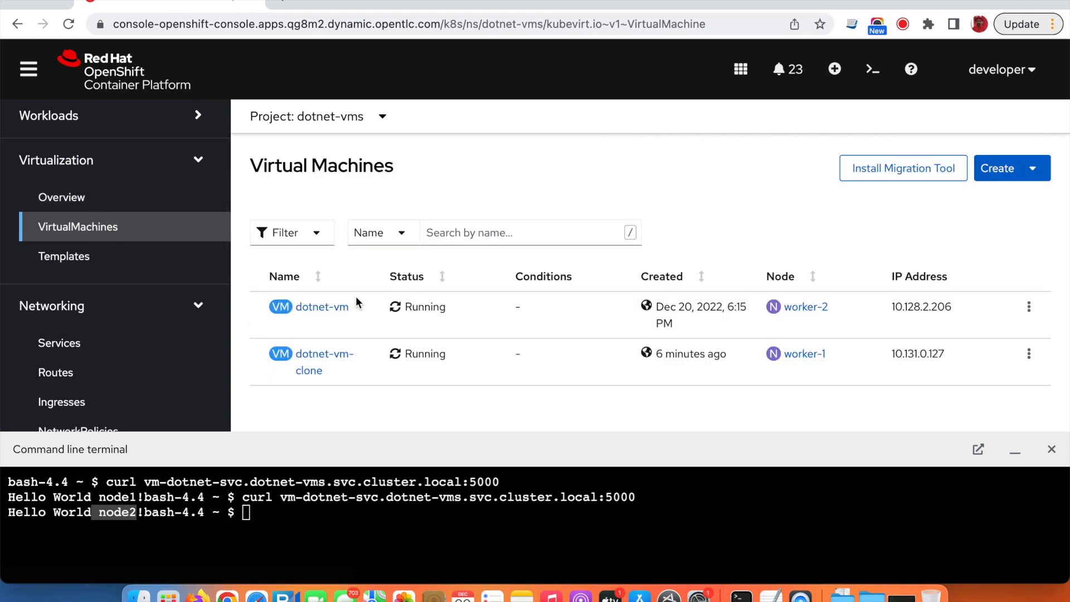